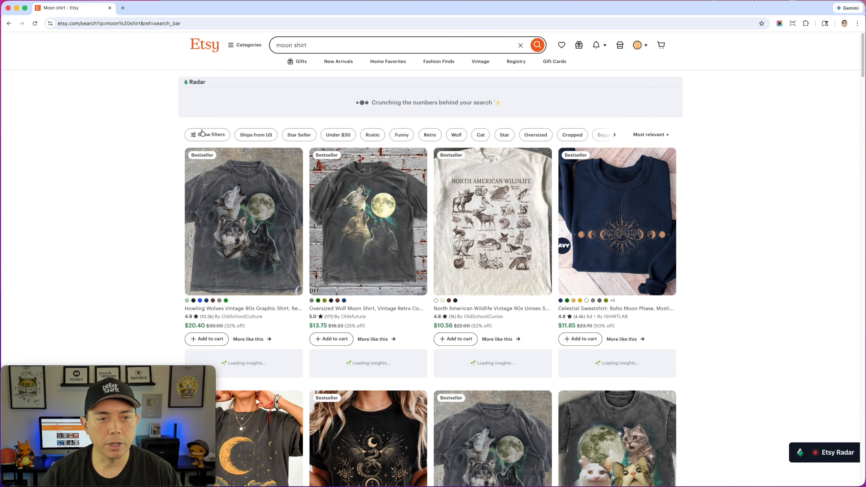
Step: Filter the moon shirt search results to Star Seller listings under Etsy's best
{"action": "left_click", "coordinate": [209, 135]}
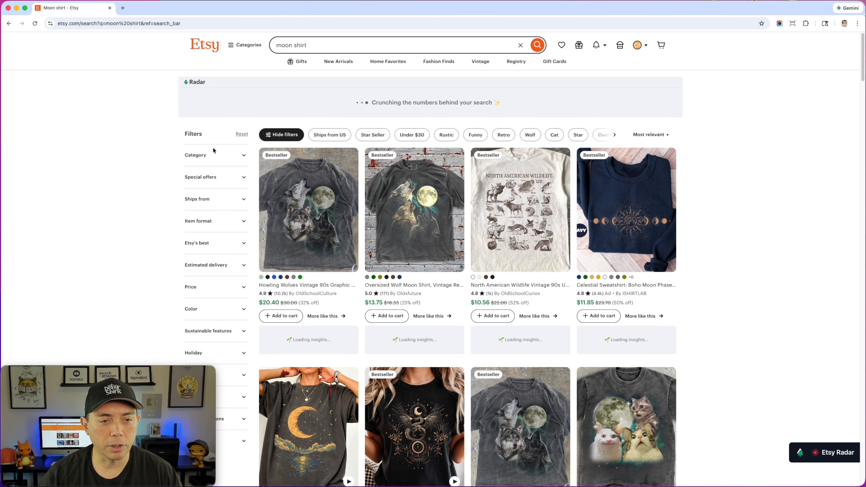
{"action": "left_click", "coordinate": [242, 245]}
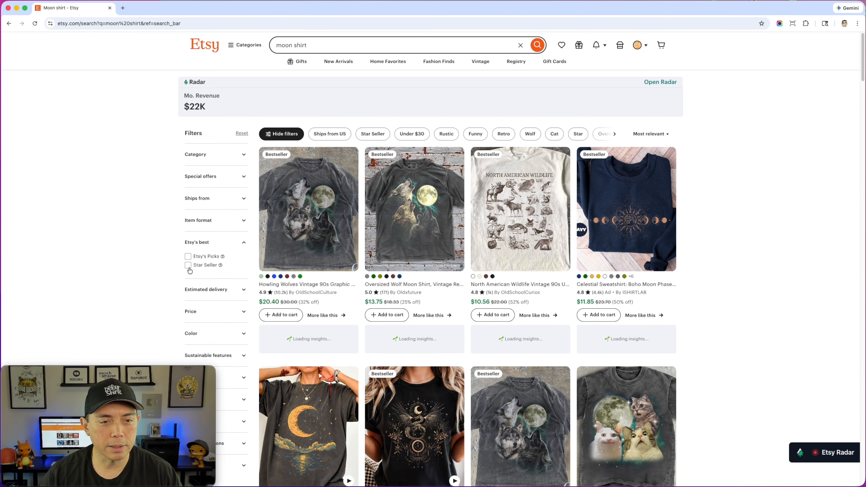
{"action": "left_click", "coordinate": [188, 266]}
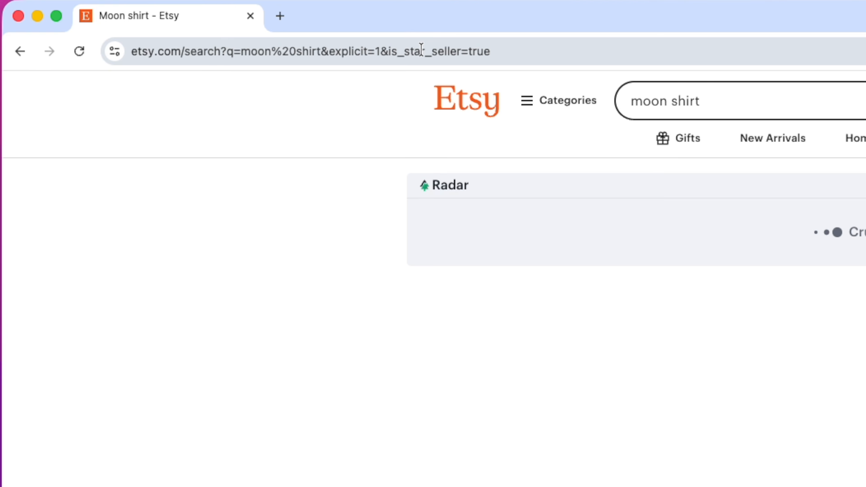
Step: Change "star" to "best" in the page address so it reads is_best_seller=true, and load the edited address
{"action": "left_click", "coordinate": [185, 23]}
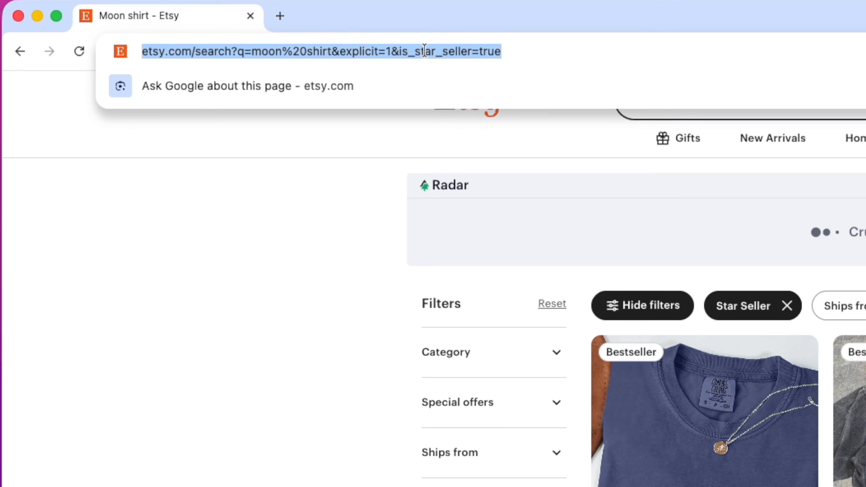
{"action": "left_click", "coordinate": [439, 51]}
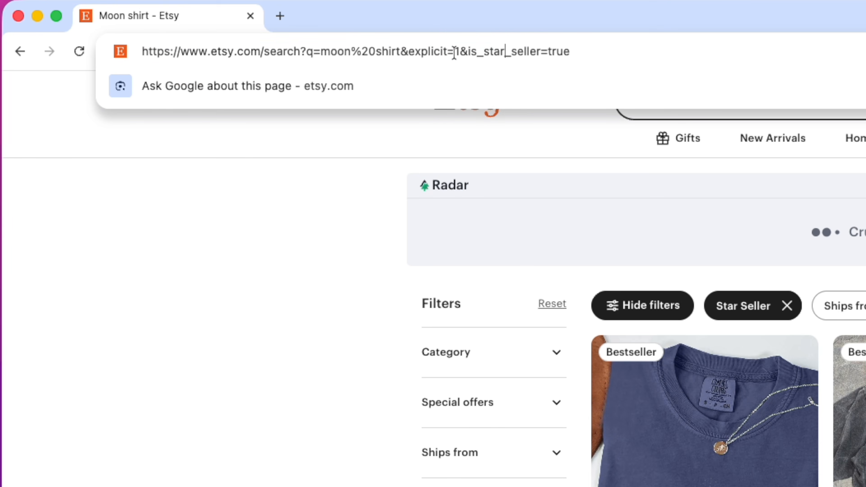
{"action": "key", "text": "BackSpace"}
{"action": "key", "text": "BackSpace"}
{"action": "key", "text": "BackSpace"}
{"action": "key", "text": "BackSpace"}
{"action": "type", "text": "best"}
{"action": "key", "text": "Return"}
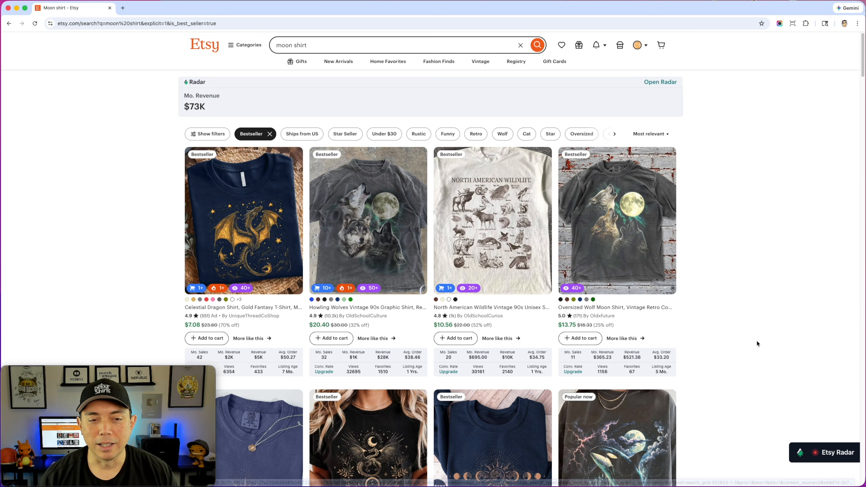
Step: Examine the moon shirt designs and their sales figures across the first page of bestseller results
{"action": "scroll", "coordinate": [757, 341], "scroll_direction": "down", "scroll_amount": 2}
{"action": "scroll", "coordinate": [757, 342], "scroll_direction": "down", "scroll_amount": 4}
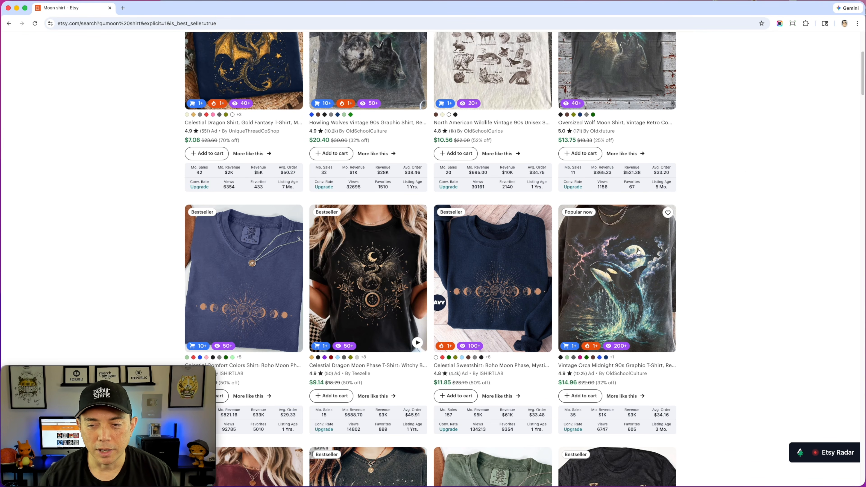
{"action": "scroll", "coordinate": [636, 311], "scroll_direction": "up", "scroll_amount": 2}
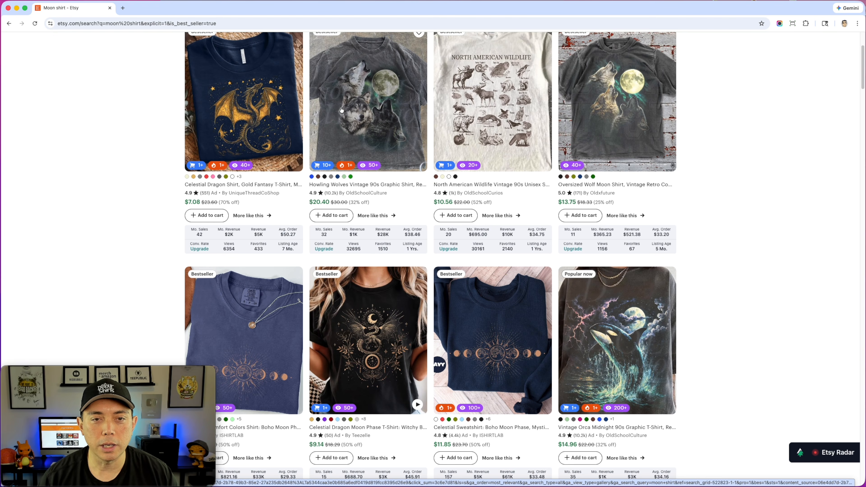
{"action": "scroll", "coordinate": [354, 92], "scroll_direction": "up", "scroll_amount": 2}
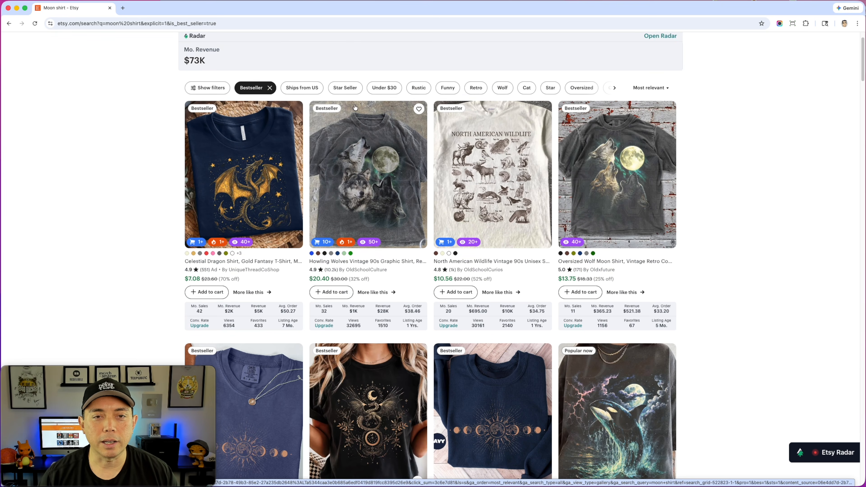
{"action": "scroll", "coordinate": [260, 55], "scroll_direction": "up", "scroll_amount": 2}
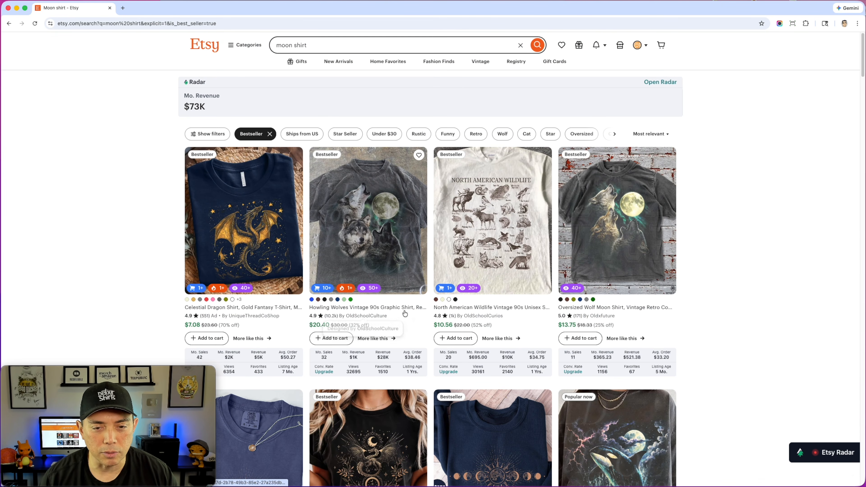
{"action": "scroll", "coordinate": [429, 252], "scroll_direction": "down", "scroll_amount": 10}
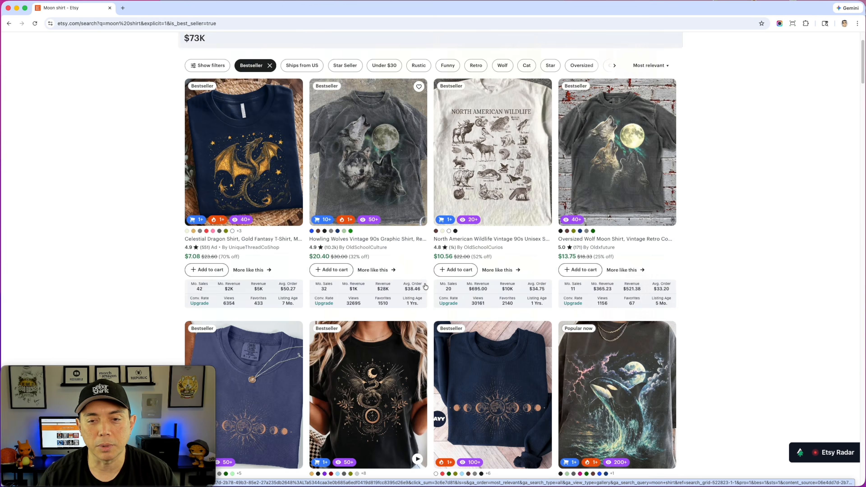
{"action": "scroll", "coordinate": [424, 288], "scroll_direction": "down", "scroll_amount": 12}
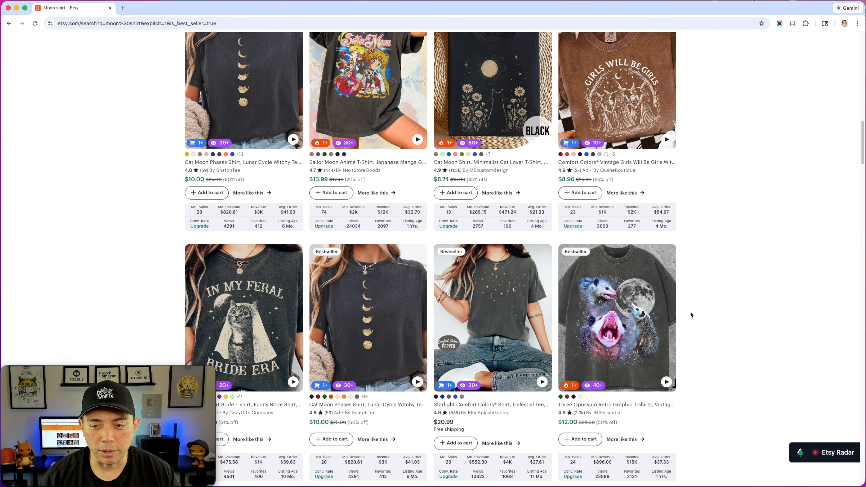
{"action": "scroll", "coordinate": [712, 335], "scroll_direction": "down", "scroll_amount": 2}
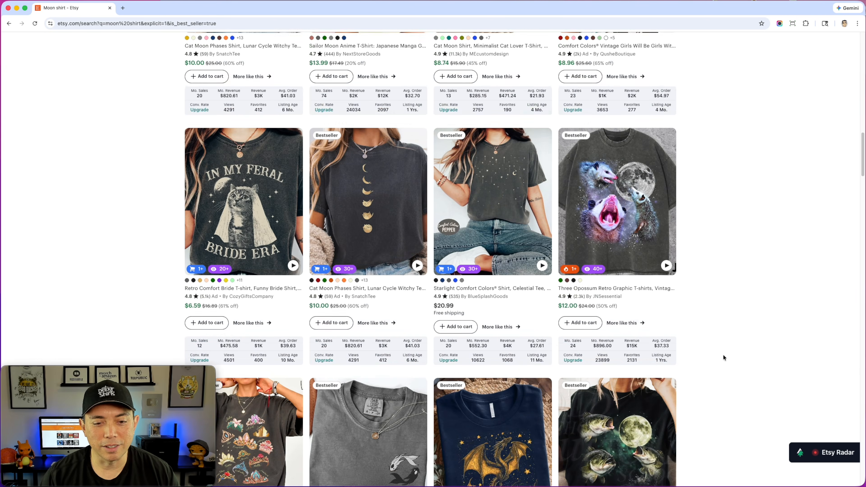
{"action": "scroll", "coordinate": [724, 357], "scroll_direction": "down", "scroll_amount": 5}
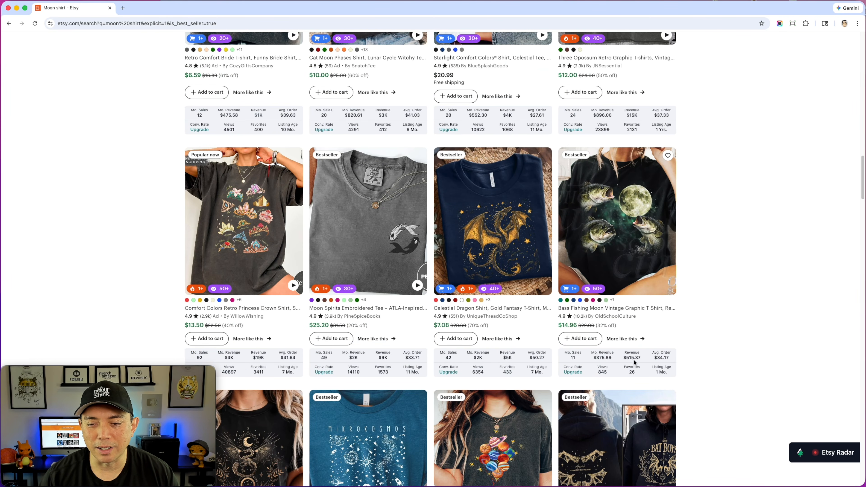
{"action": "scroll", "coordinate": [706, 309], "scroll_direction": "down", "scroll_amount": 9}
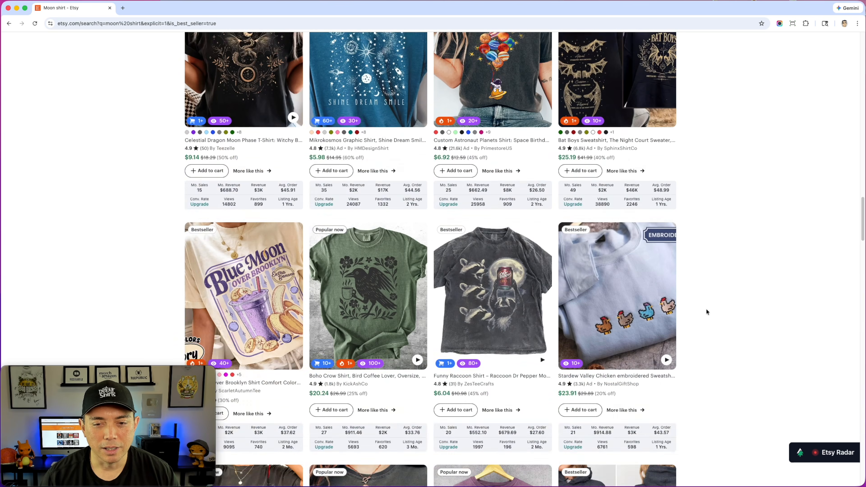
{"action": "scroll", "coordinate": [706, 312], "scroll_direction": "down", "scroll_amount": 3}
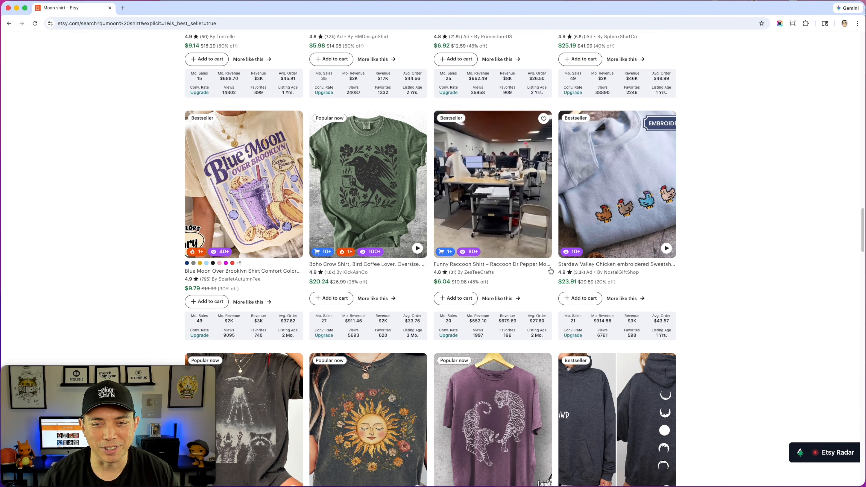
{"action": "scroll", "coordinate": [775, 300], "scroll_direction": "down", "scroll_amount": 8}
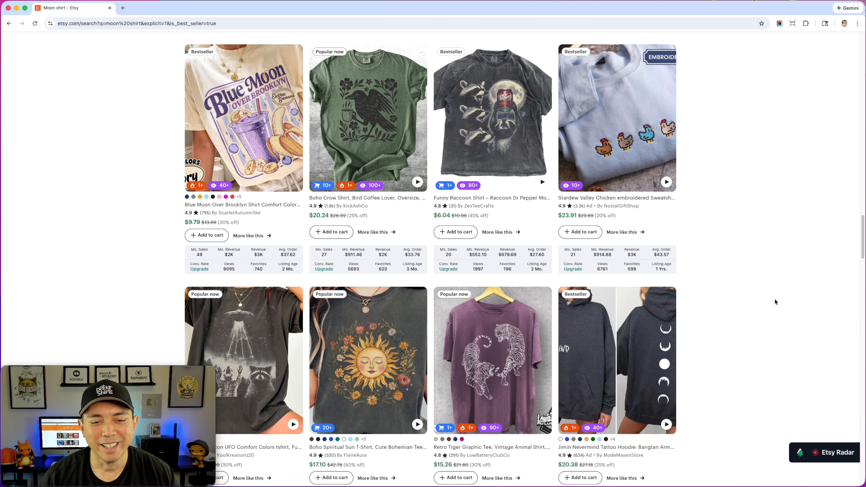
{"action": "scroll", "coordinate": [776, 301], "scroll_direction": "down", "scroll_amount": 9}
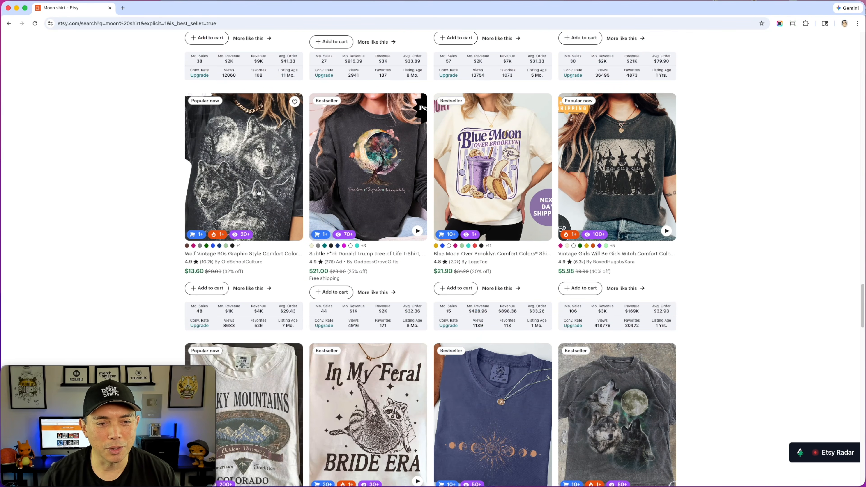
{"action": "scroll", "coordinate": [749, 303], "scroll_direction": "down", "scroll_amount": 3}
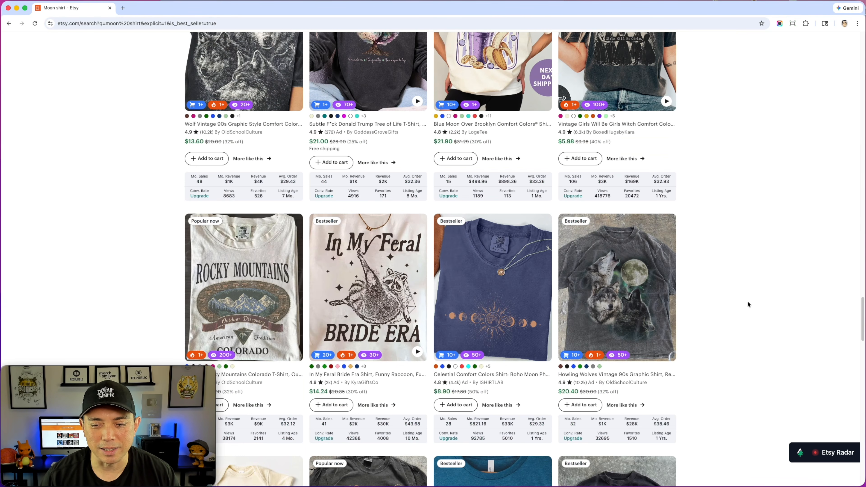
{"action": "scroll", "coordinate": [719, 301], "scroll_direction": "down", "scroll_amount": 6}
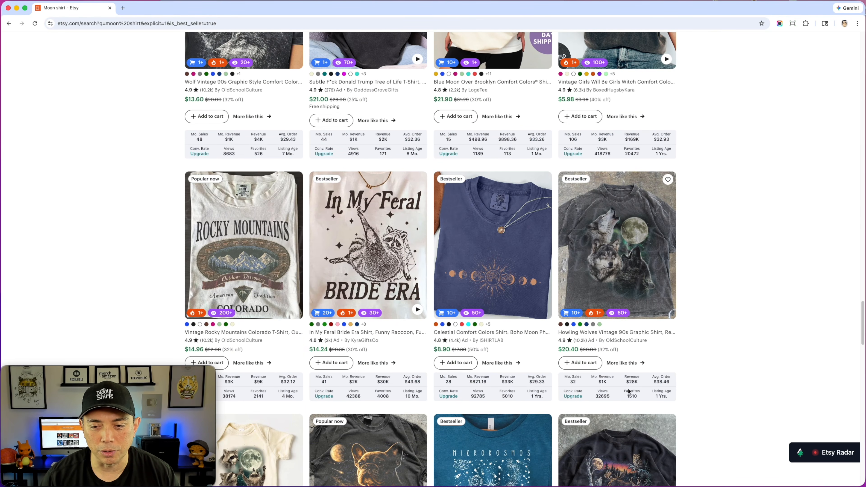
{"action": "scroll", "coordinate": [707, 329], "scroll_direction": "down", "scroll_amount": 7}
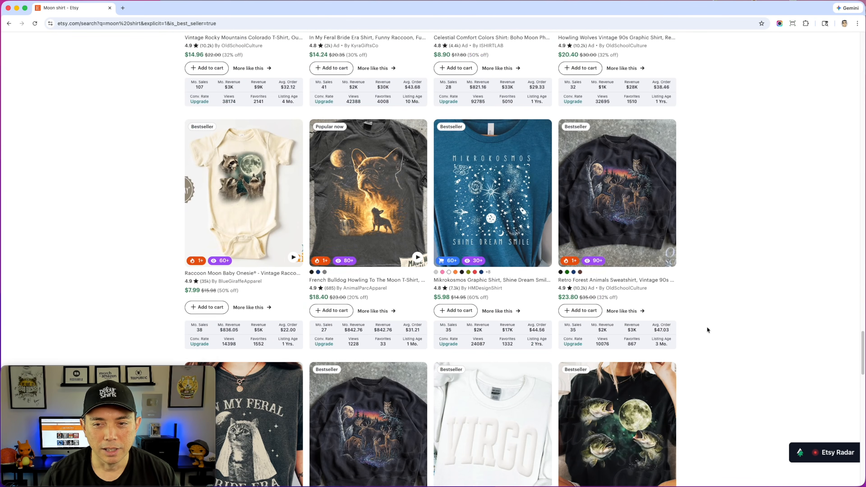
{"action": "scroll", "coordinate": [707, 327], "scroll_direction": "down", "scroll_amount": 6}
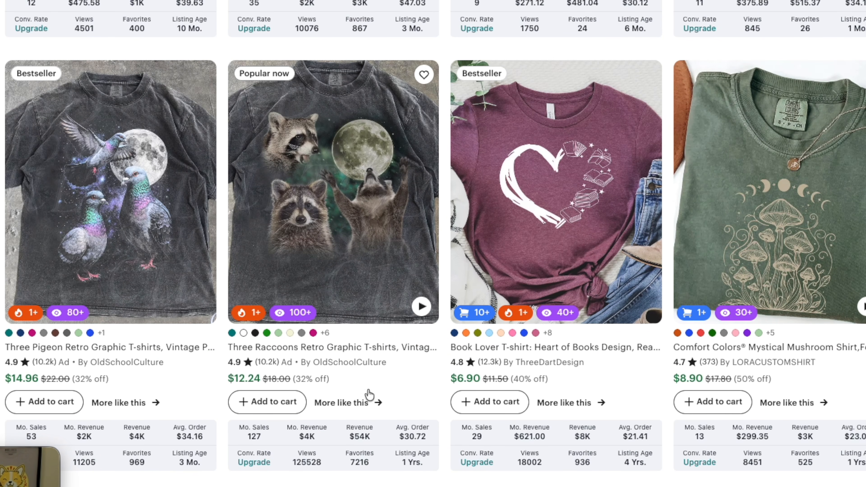
{"action": "scroll", "coordinate": [142, 348], "scroll_direction": "down", "scroll_amount": 1}
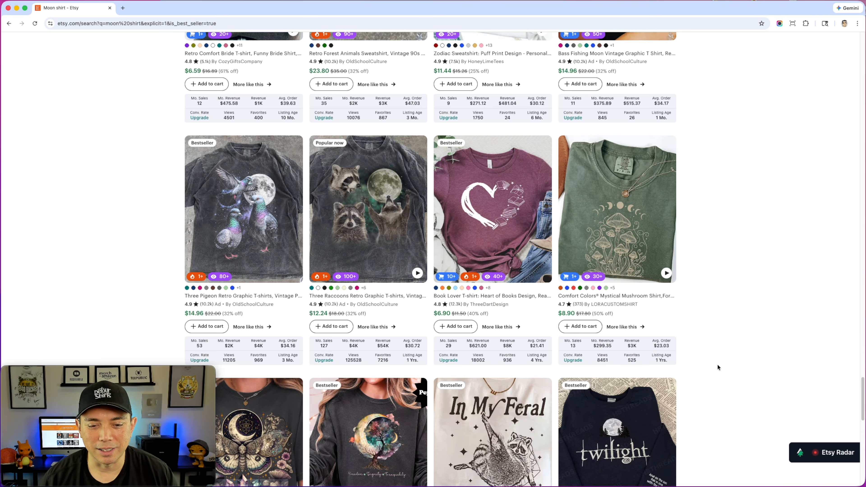
{"action": "scroll", "coordinate": [718, 367], "scroll_direction": "down", "scroll_amount": 10}
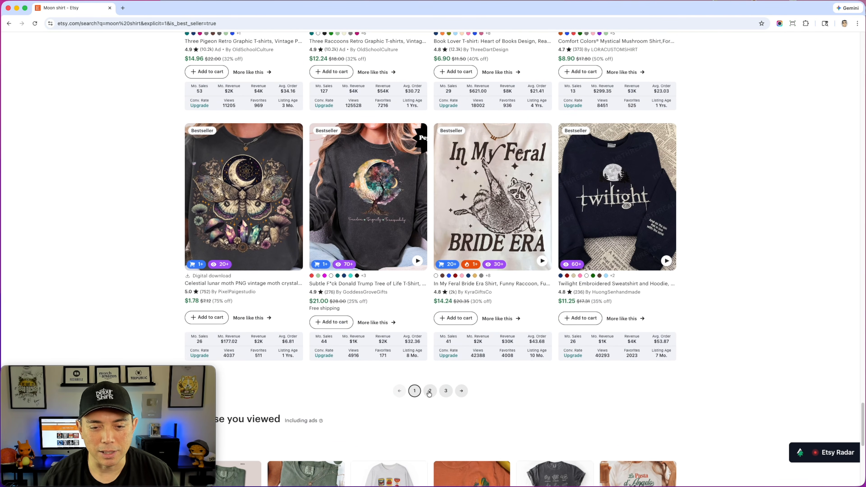
Step: Open page 2 of the bestseller results and examine its moon-themed designs and sales figures
{"action": "left_click", "coordinate": [430, 391]}
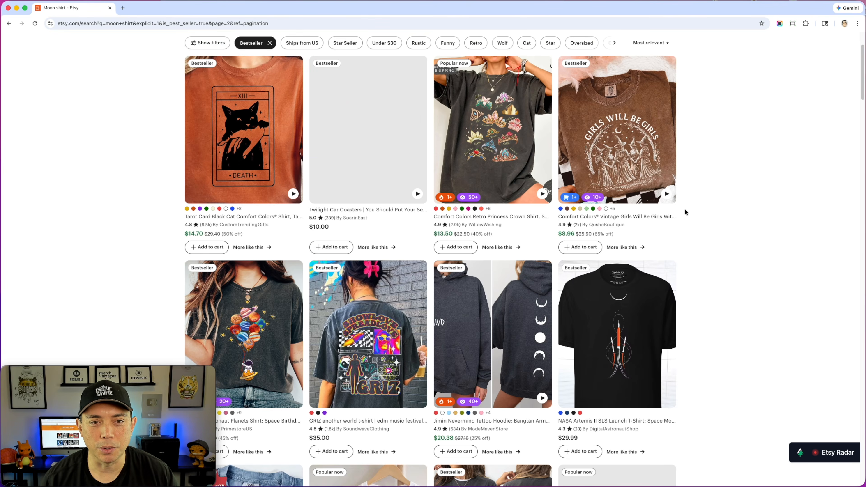
{"action": "scroll", "coordinate": [702, 253], "scroll_direction": "down", "scroll_amount": 15}
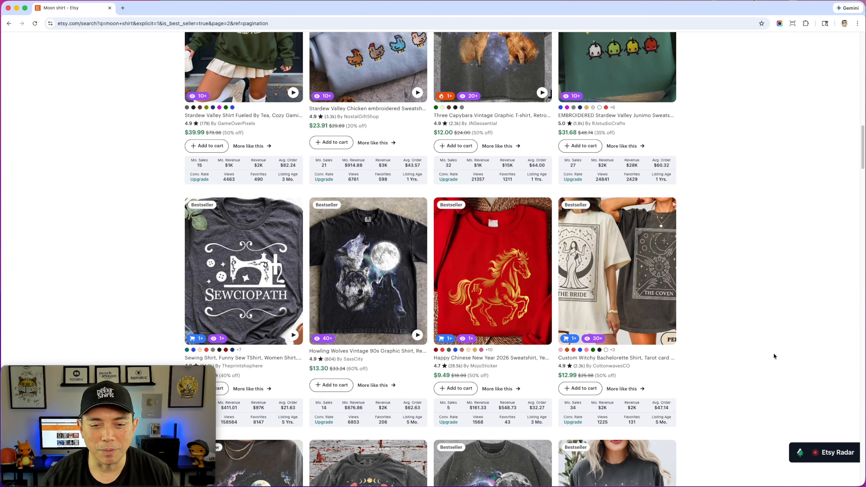
{"action": "scroll", "coordinate": [774, 354], "scroll_direction": "down", "scroll_amount": 1}
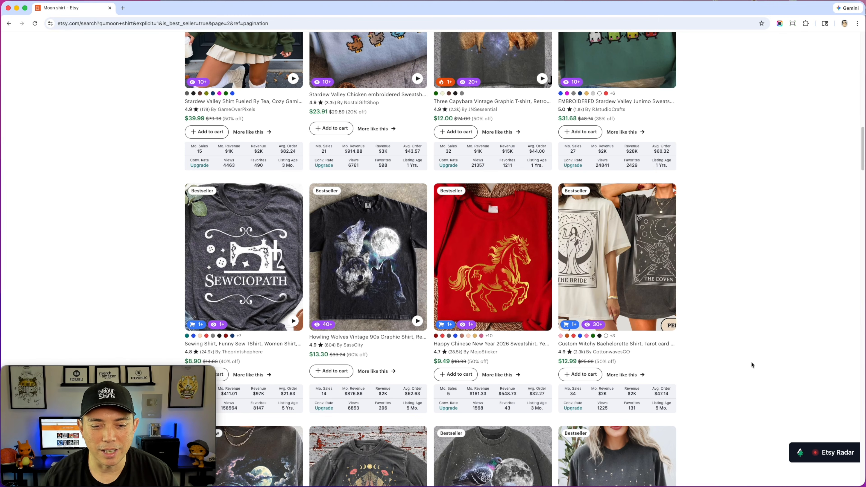
{"action": "scroll", "coordinate": [740, 342], "scroll_direction": "down", "scroll_amount": 5}
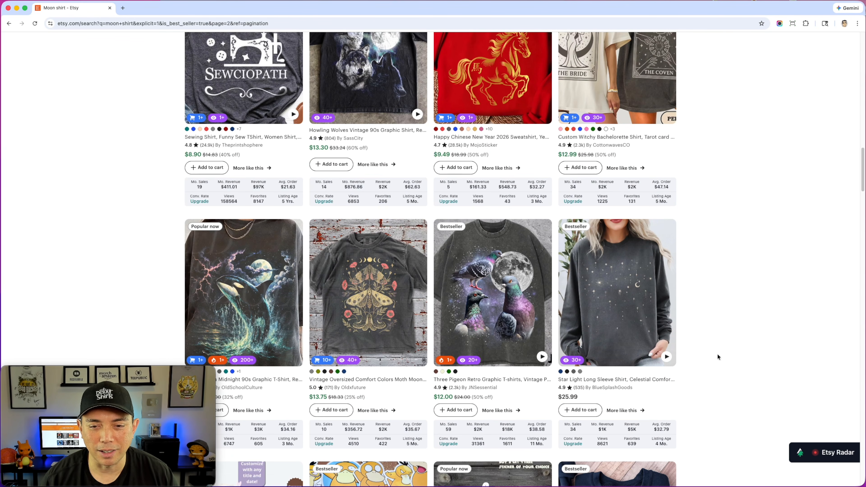
{"action": "scroll", "coordinate": [618, 272], "scroll_direction": "down", "scroll_amount": 2}
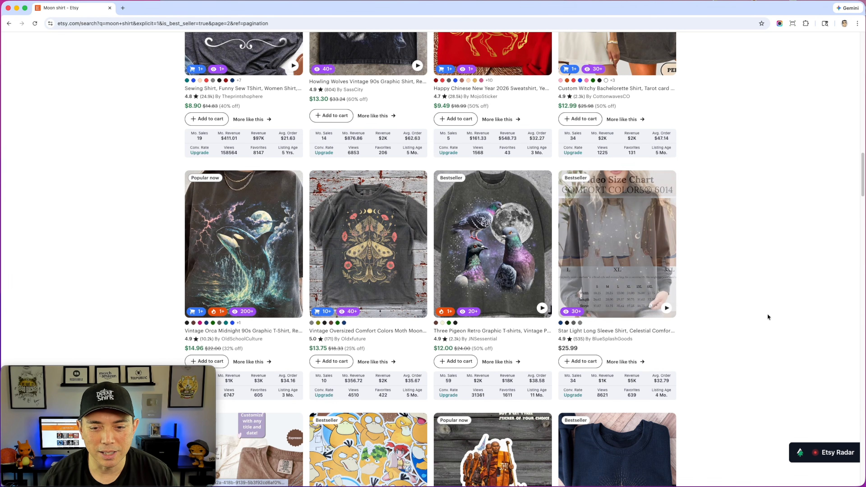
{"action": "scroll", "coordinate": [768, 315], "scroll_direction": "down", "scroll_amount": 3}
{"action": "scroll", "coordinate": [767, 317], "scroll_direction": "down", "scroll_amount": 13}
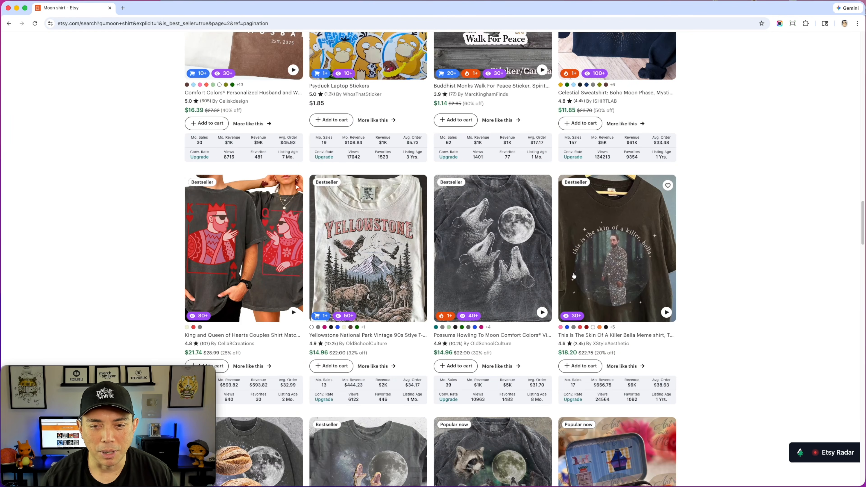
{"action": "scroll", "coordinate": [677, 290], "scroll_direction": "down", "scroll_amount": 6}
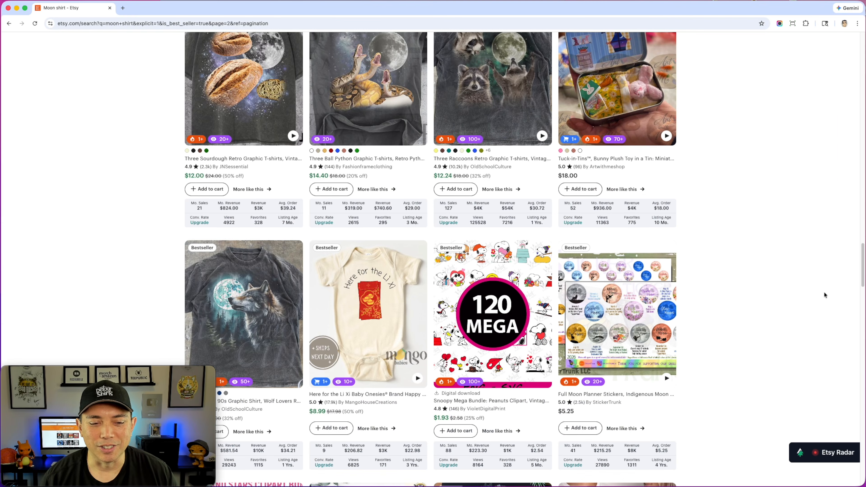
{"action": "scroll", "coordinate": [804, 321], "scroll_direction": "down", "scroll_amount": 10}
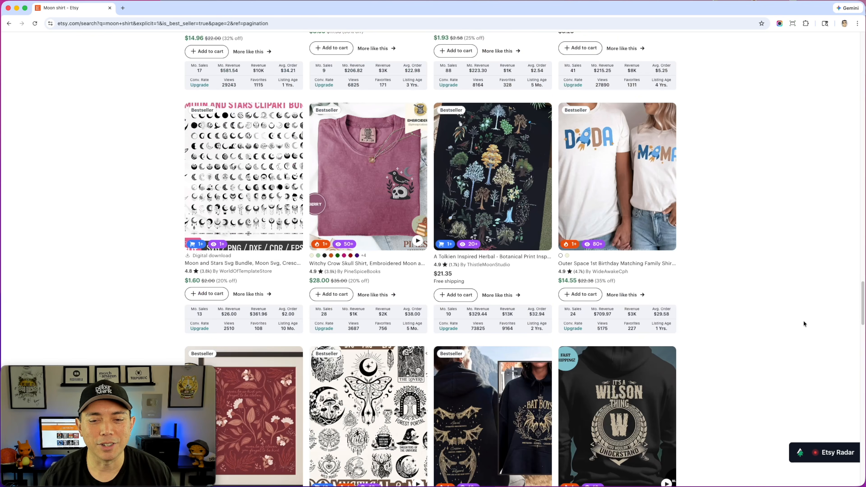
{"action": "scroll", "coordinate": [804, 321], "scroll_direction": "down", "scroll_amount": 10}
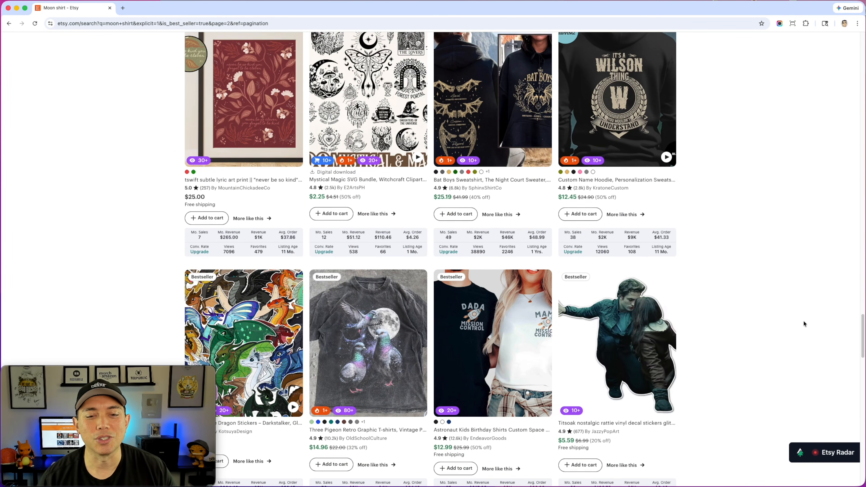
{"action": "scroll", "coordinate": [805, 323], "scroll_direction": "down", "scroll_amount": 5}
{"action": "scroll", "coordinate": [804, 321], "scroll_direction": "down", "scroll_amount": 5}
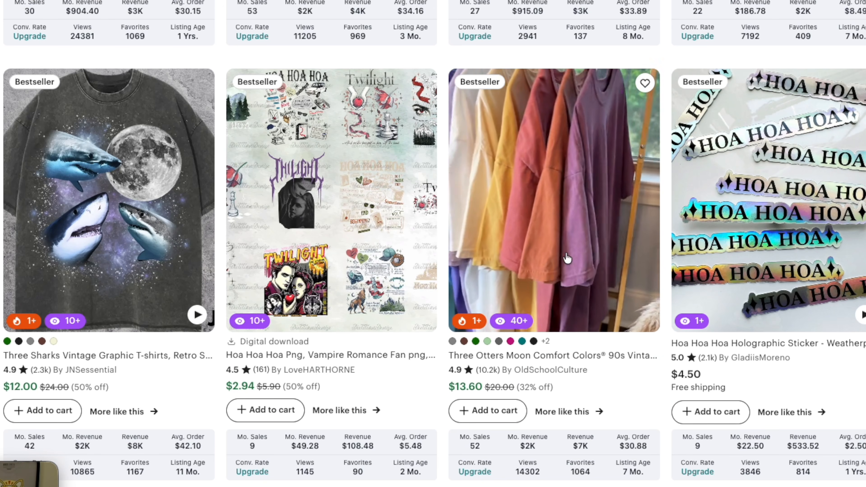
{"action": "scroll", "coordinate": [95, 310], "scroll_direction": "down", "scroll_amount": 3}
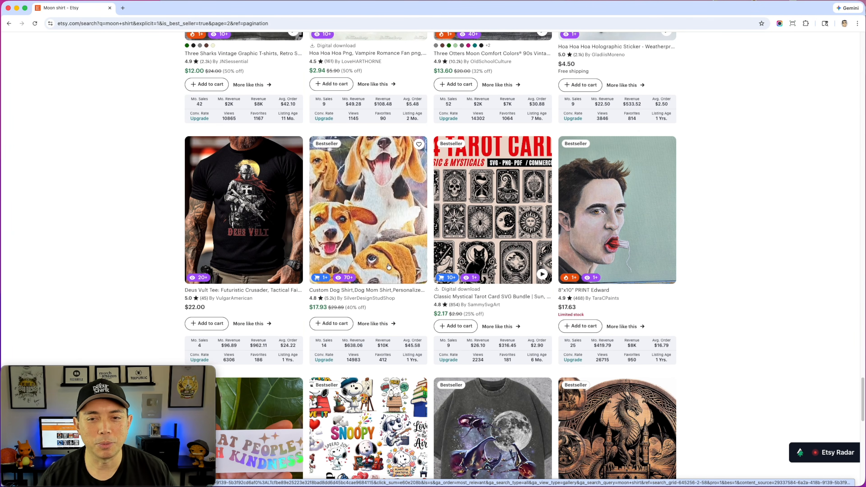
Step: Examine the remaining moon-themed designs and their sales figures on page 2, and return to the start of the results
{"action": "scroll", "coordinate": [755, 354], "scroll_direction": "down", "scroll_amount": 1}
{"action": "scroll", "coordinate": [755, 352], "scroll_direction": "down", "scroll_amount": 8}
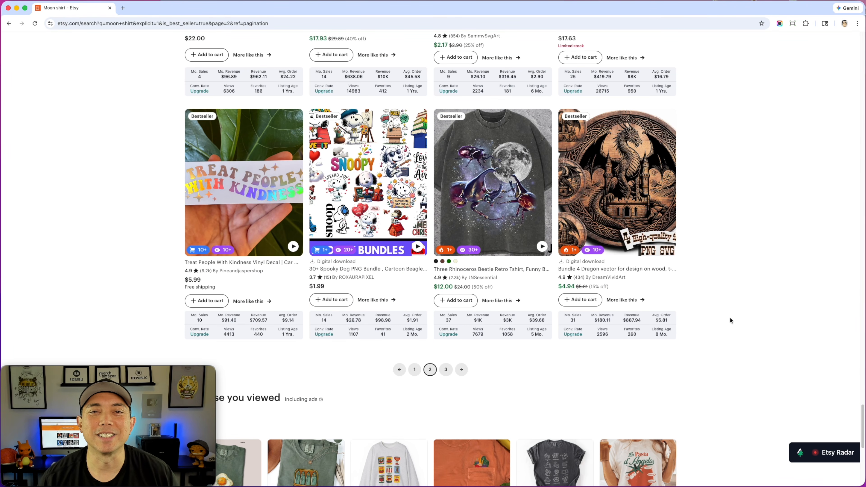
{"action": "scroll", "coordinate": [730, 317], "scroll_direction": "up", "scroll_amount": 20}
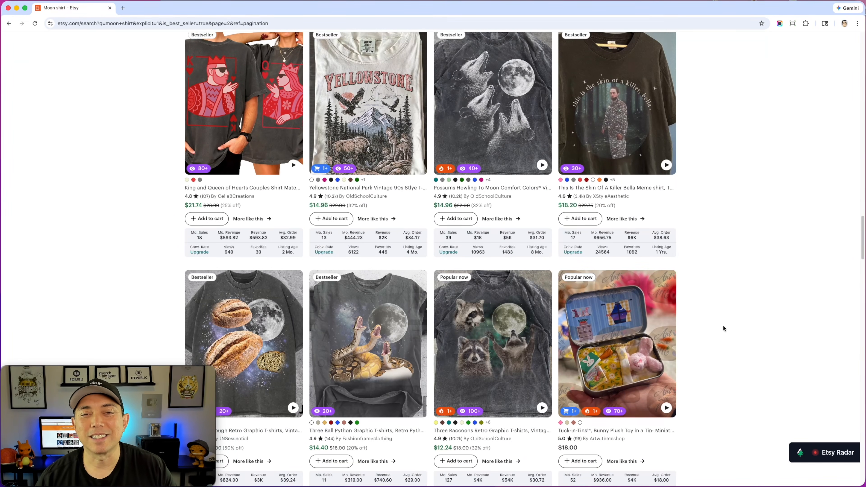
{"action": "scroll", "coordinate": [724, 328], "scroll_direction": "up", "scroll_amount": 20}
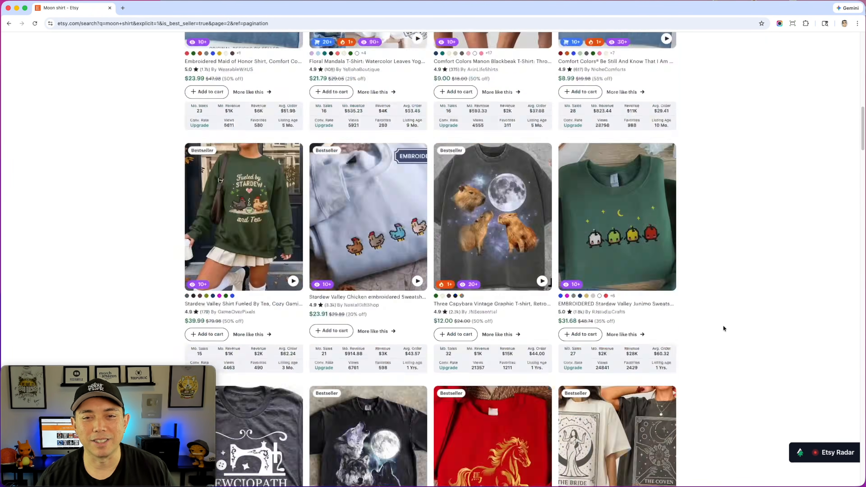
{"action": "scroll", "coordinate": [724, 328], "scroll_direction": "up", "scroll_amount": 5}
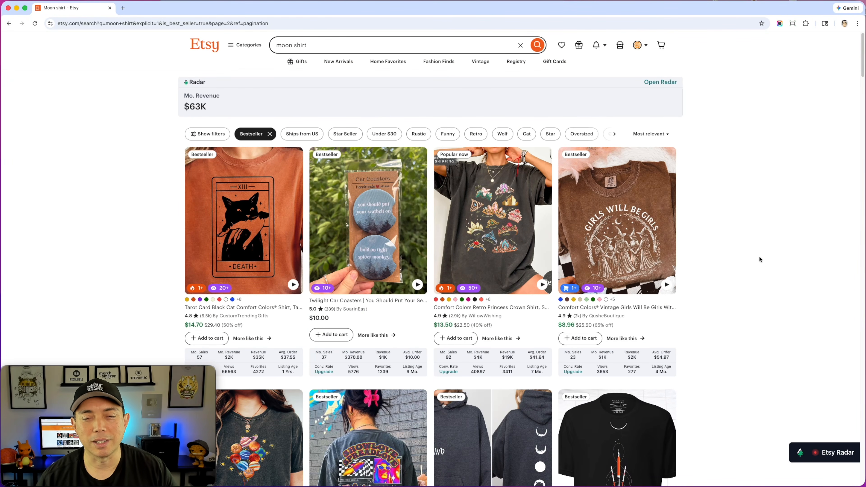
Step: Open the Three Capybara Vintage Graphic T-shirt listing from the page 2 results and examine its Radar sales statistics
{"action": "scroll", "coordinate": [744, 330], "scroll_direction": "down", "scroll_amount": 1}
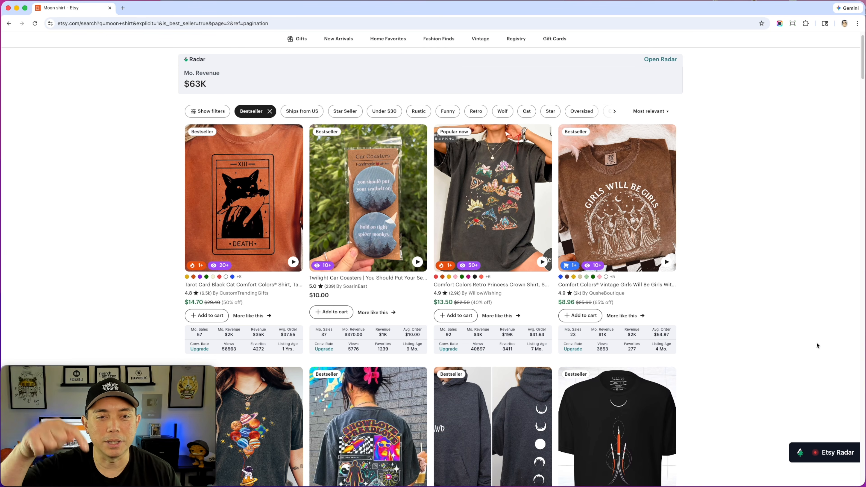
{"action": "scroll", "coordinate": [753, 343], "scroll_direction": "down", "scroll_amount": 14}
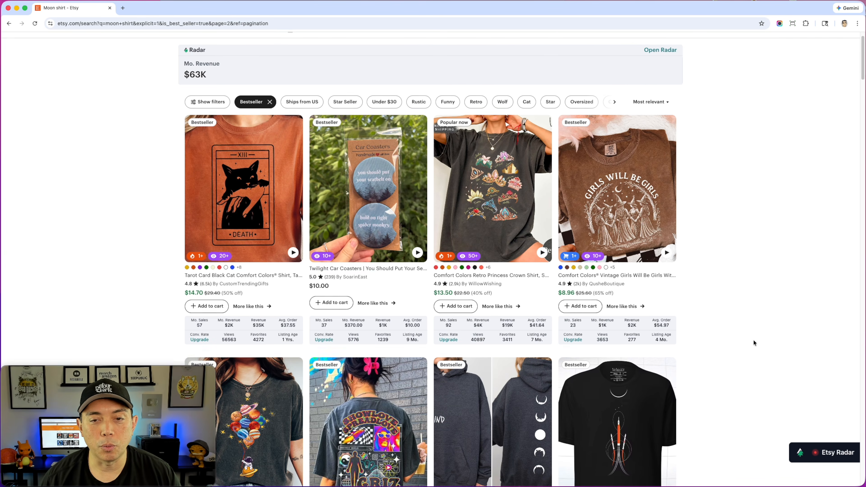
{"action": "scroll", "coordinate": [754, 343], "scroll_direction": "down", "scroll_amount": 5}
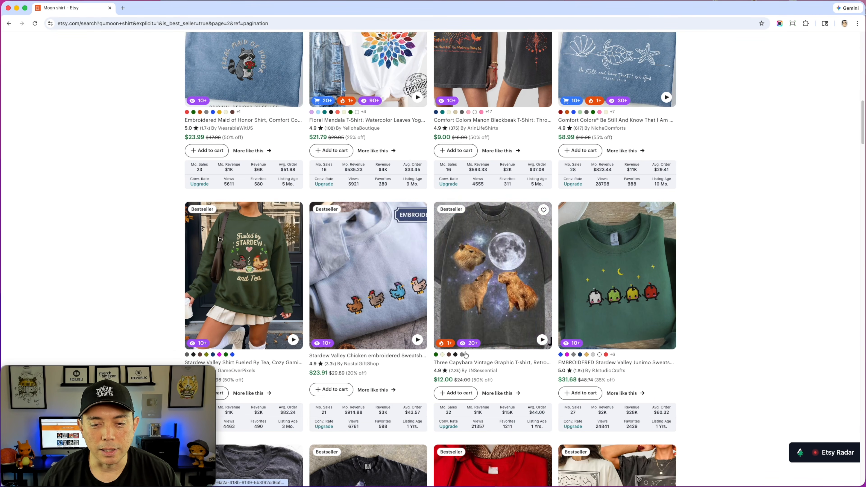
{"action": "left_click", "coordinate": [507, 303]}
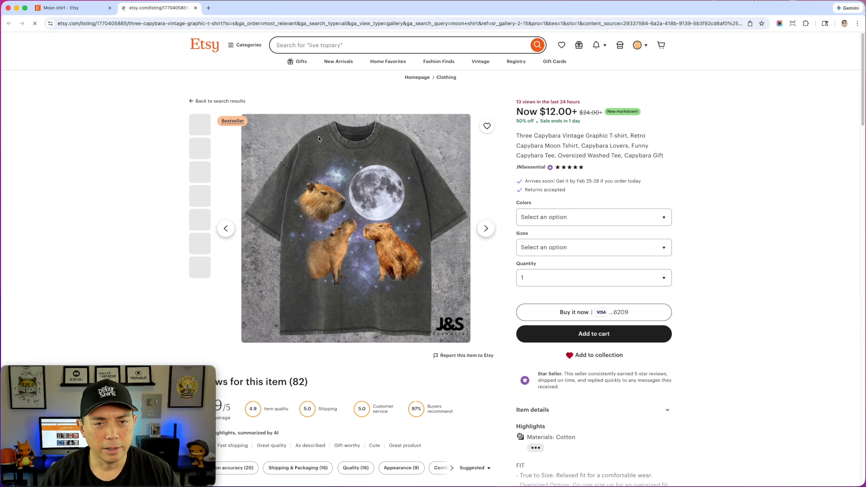
{"action": "scroll", "coordinate": [383, 308], "scroll_direction": "down", "scroll_amount": 5}
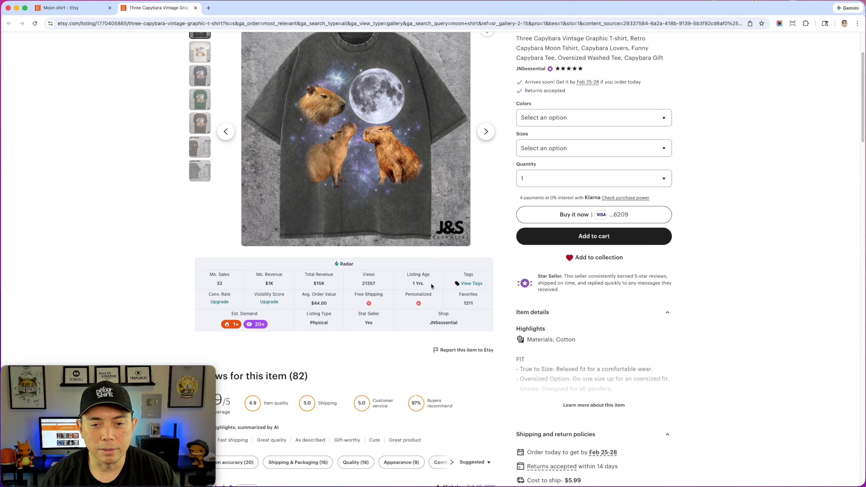
{"action": "scroll", "coordinate": [423, 287], "scroll_direction": "up", "scroll_amount": 1}
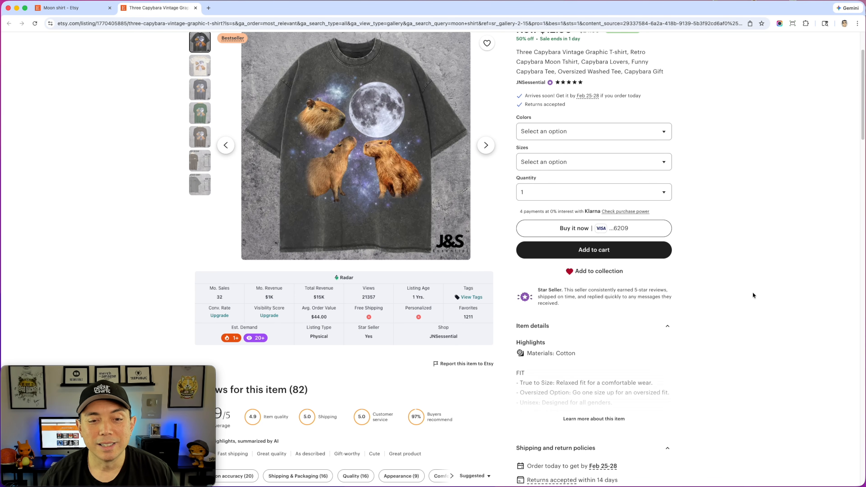
{"action": "scroll", "coordinate": [800, 319], "scroll_direction": "up", "scroll_amount": 5}
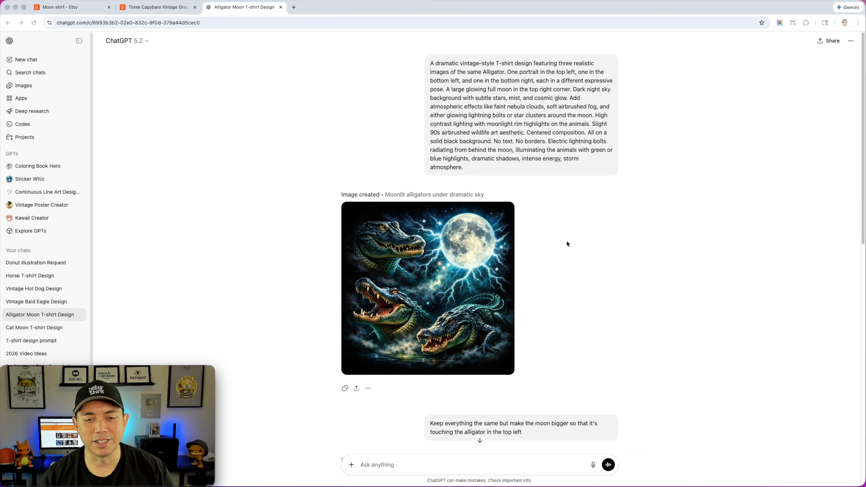
Step: In ChatGPT's Alligator Moon T-shirt Design chat, view the first alligator image enlarged and read the follow-up prompts about the moon's size and position
{"action": "left_click", "coordinate": [431, 271]}
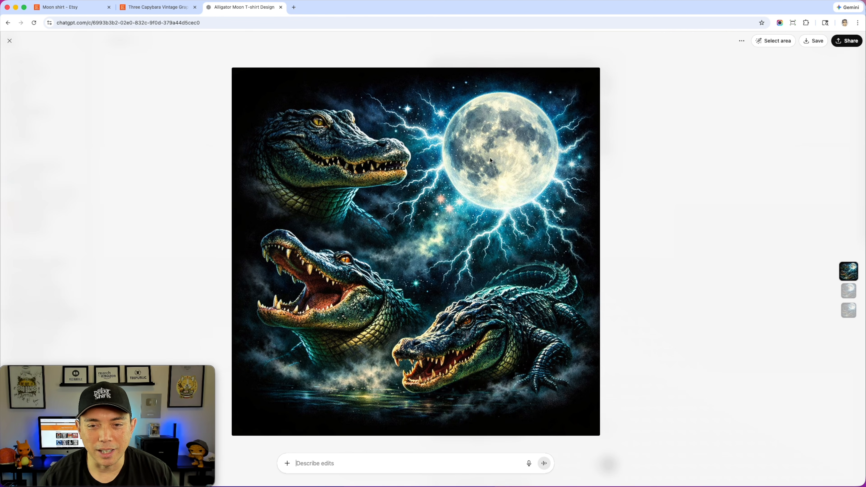
{"action": "left_click", "coordinate": [654, 152]}
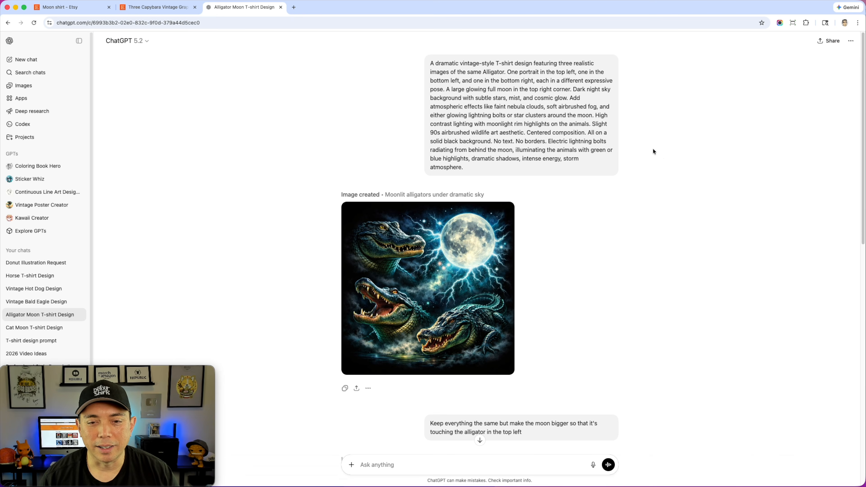
{"action": "scroll", "coordinate": [555, 292], "scroll_direction": "down", "scroll_amount": 5}
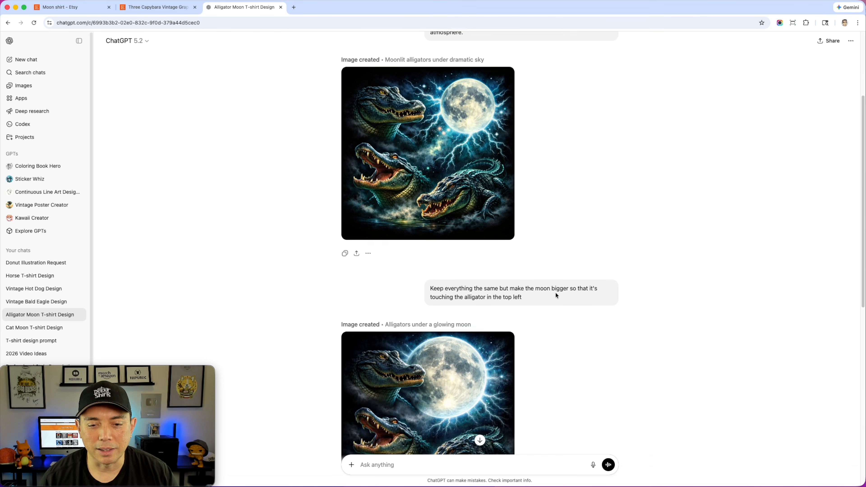
{"action": "scroll", "coordinate": [541, 294], "scroll_direction": "down", "scroll_amount": 2}
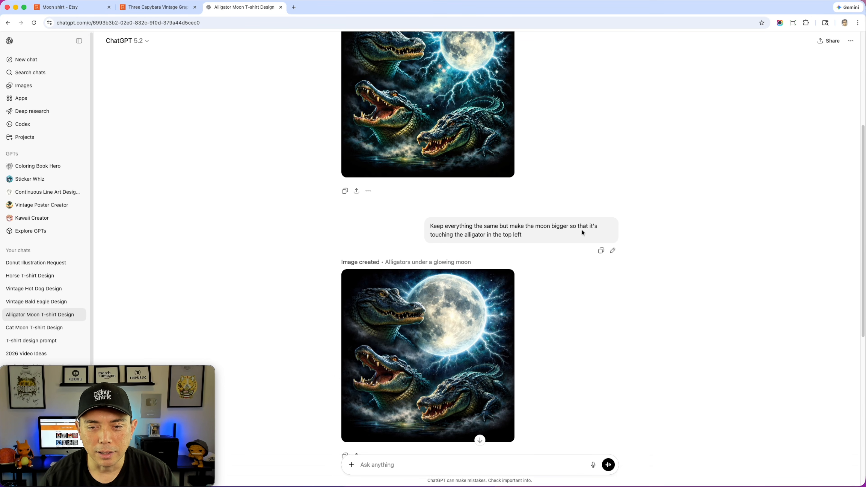
{"action": "scroll", "coordinate": [477, 145], "scroll_direction": "up", "scroll_amount": 5}
{"action": "scroll", "coordinate": [484, 185], "scroll_direction": "down", "scroll_amount": 5}
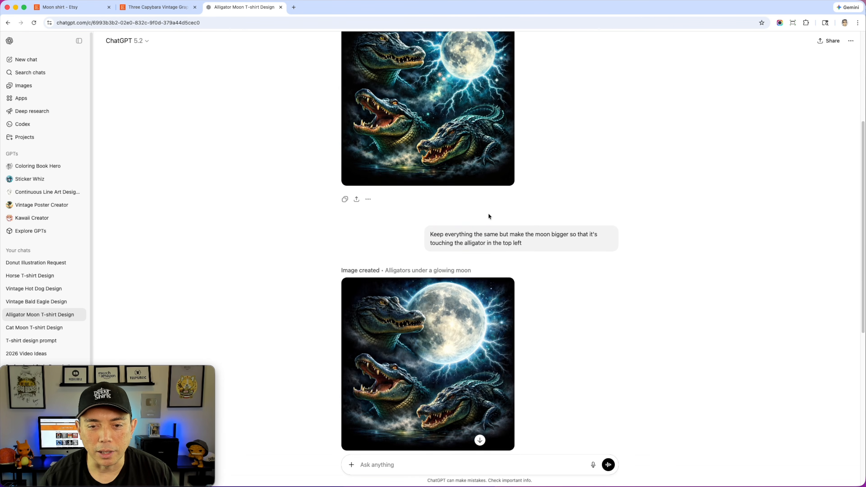
{"action": "scroll", "coordinate": [488, 217], "scroll_direction": "down", "scroll_amount": 2}
{"action": "scroll", "coordinate": [506, 247], "scroll_direction": "down", "scroll_amount": 8}
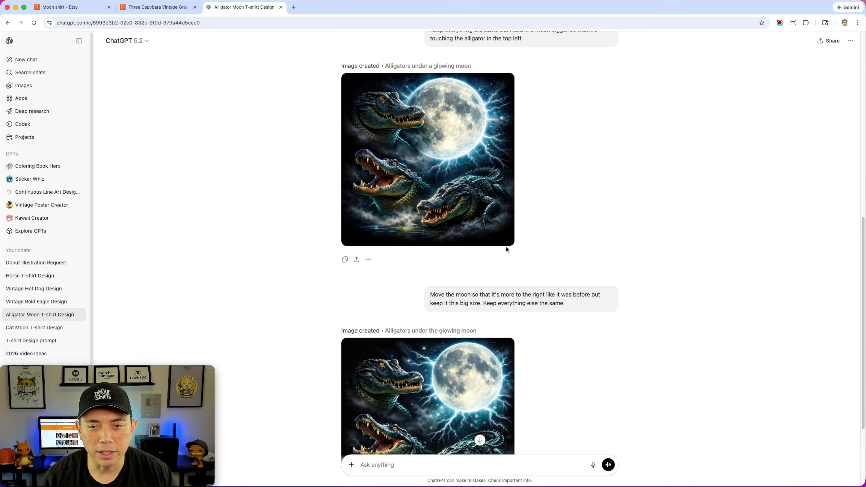
Step: Compare the three alligator image versions at full size, checking how the moon's size and position differ, and return to the chat
{"action": "left_click", "coordinate": [478, 272]}
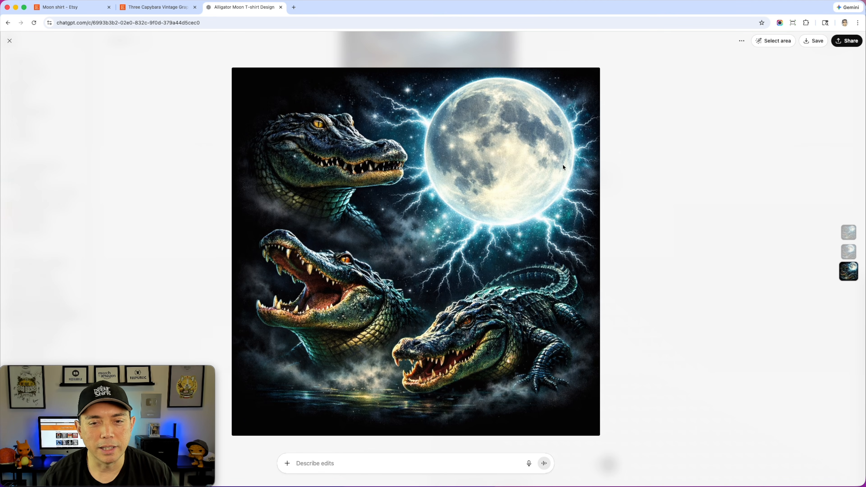
{"action": "key", "text": "Up"}
{"action": "key", "text": "Up"}
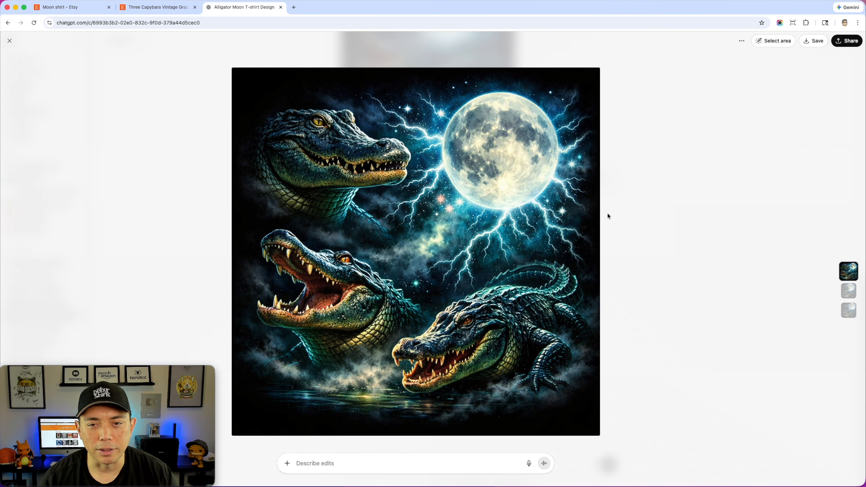
{"action": "key", "text": "Down"}
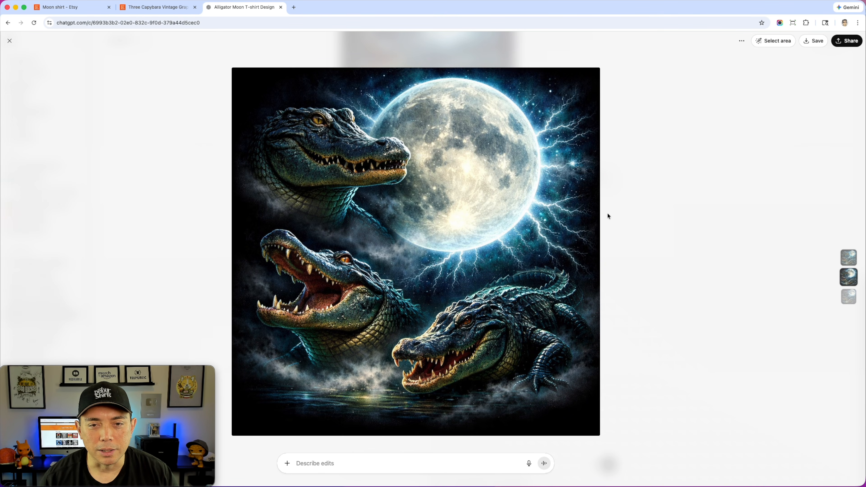
{"action": "key", "text": "Down"}
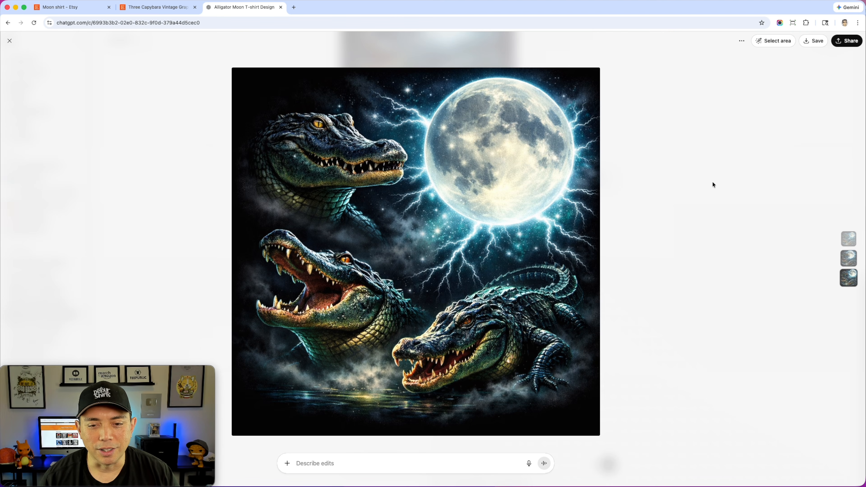
{"action": "key", "text": "Escape"}
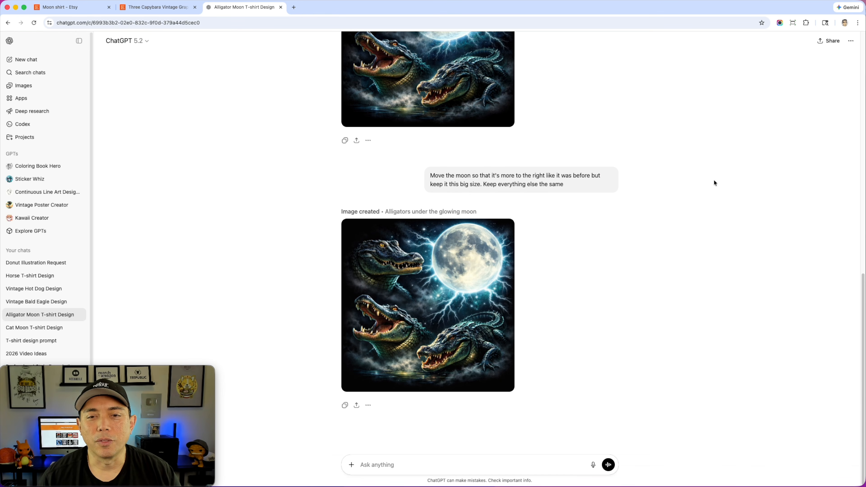
Step: Open the Vintage Bald Eagle Design chat and read its prompt, including the animal, moon size and lightning details
{"action": "left_click", "coordinate": [51, 302]}
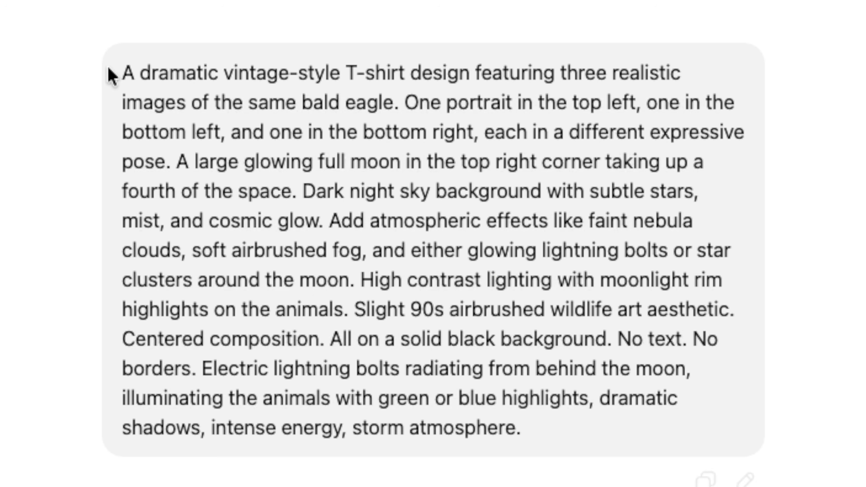
{"action": "left_click_drag", "start_coordinate": [429, 63], "coordinate": [504, 90]}
{"action": "left_click_drag", "start_coordinate": [372, 169], "coordinate": [605, 412]}
{"action": "left_click", "coordinate": [327, 99]}
{"action": "left_click_drag", "start_coordinate": [395, 102], "coordinate": [301, 108]}
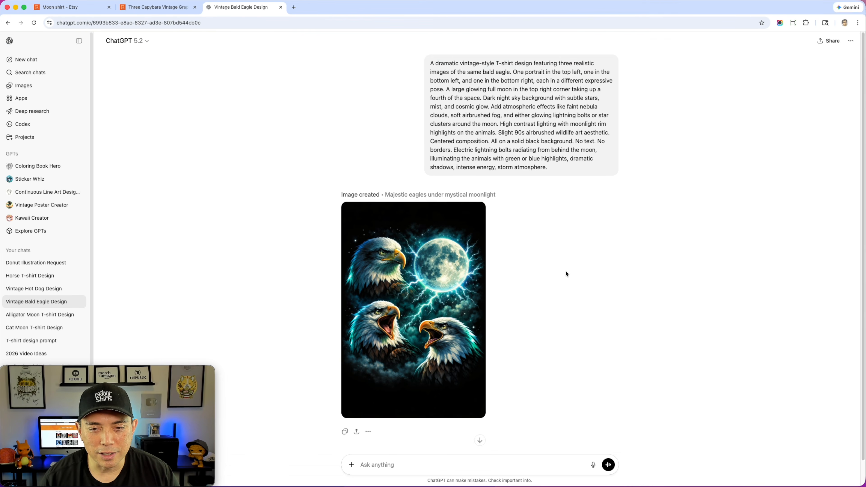
Step: View the generated bald eagle image at full size and return to its chat
{"action": "scroll", "coordinate": [563, 275], "scroll_direction": "down", "scroll_amount": 1}
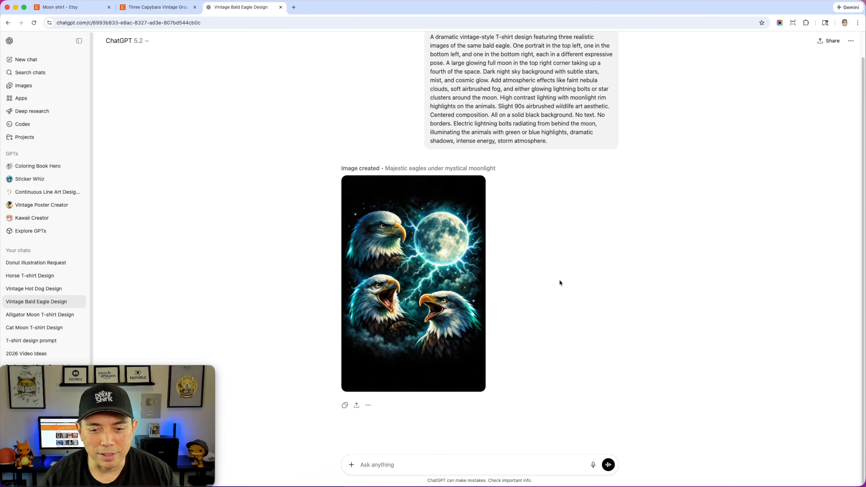
{"action": "left_click", "coordinate": [446, 266]}
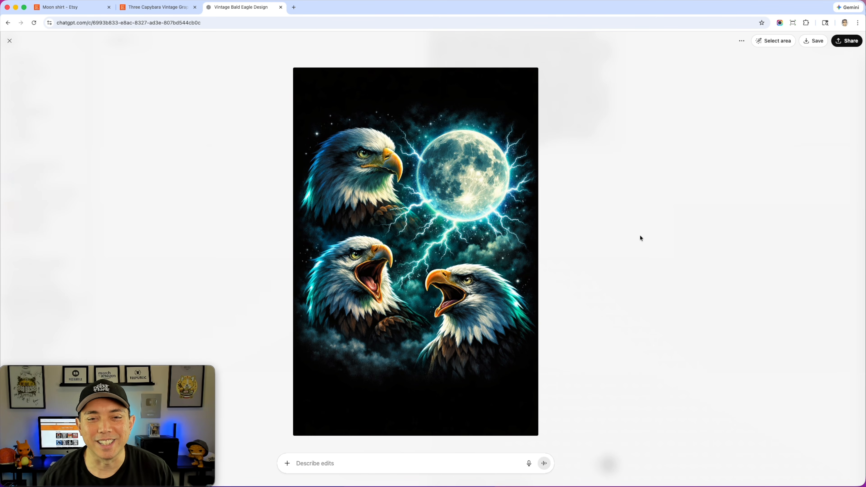
{"action": "key", "text": "Escape"}
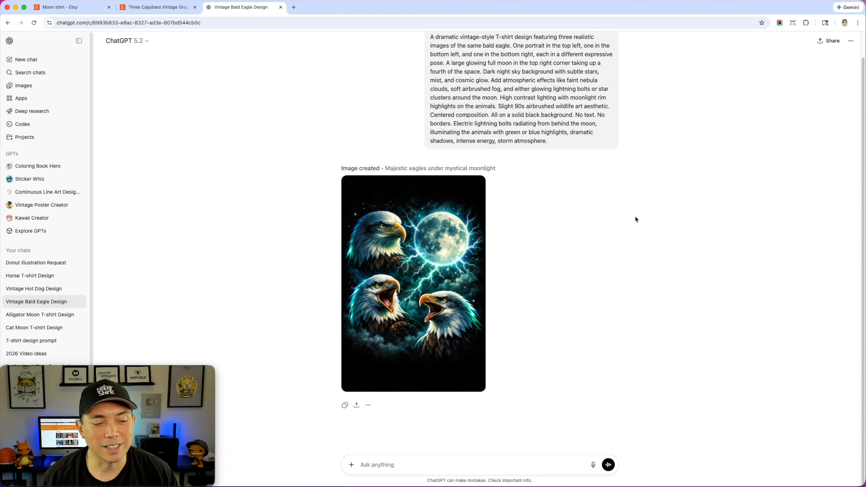
Step: Open the Vintage Hot Dog Design chat, review its prompts, and view the revised hot dog image at full size
{"action": "left_click", "coordinate": [25, 290]}
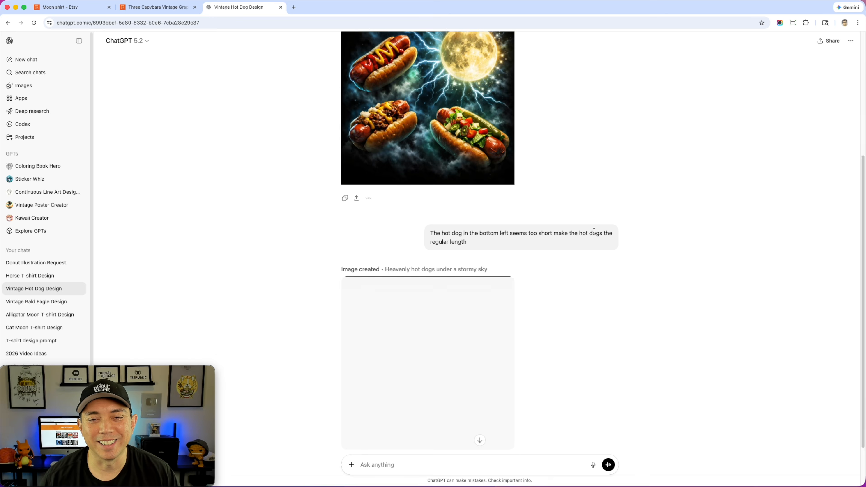
{"action": "scroll", "coordinate": [595, 231], "scroll_direction": "up", "scroll_amount": 5}
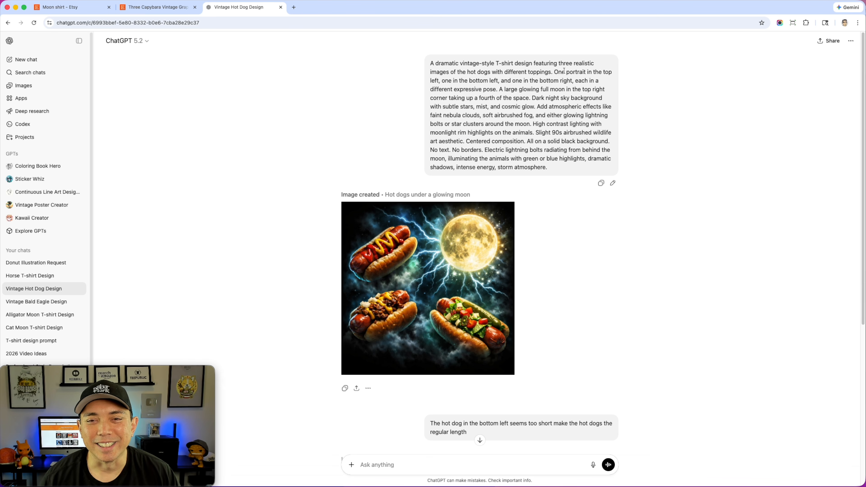
{"action": "scroll", "coordinate": [443, 280], "scroll_direction": "down", "scroll_amount": 8}
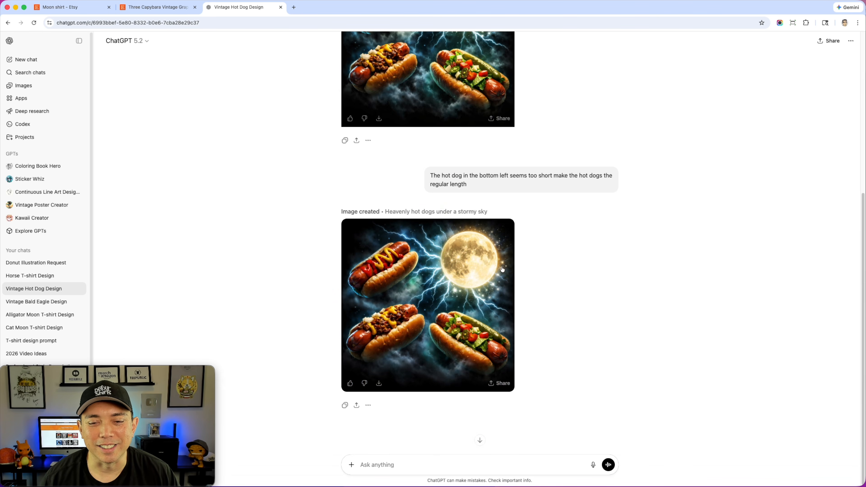
{"action": "left_click", "coordinate": [443, 281]}
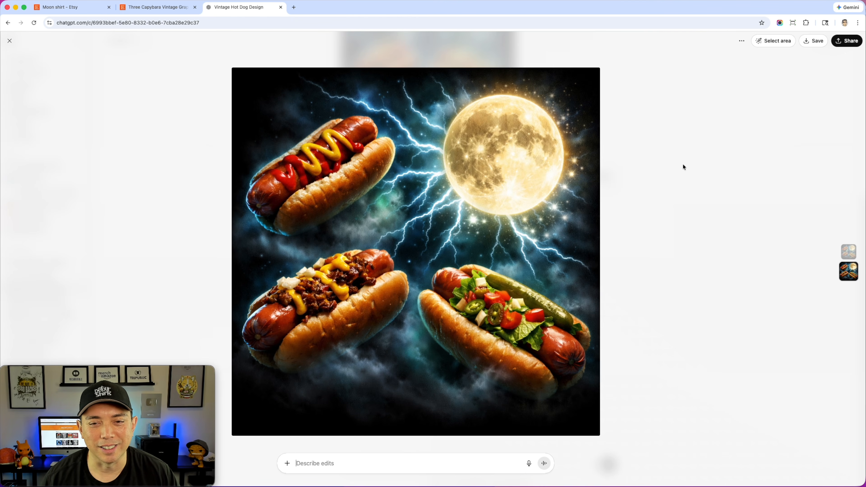
{"action": "key", "text": "Escape"}
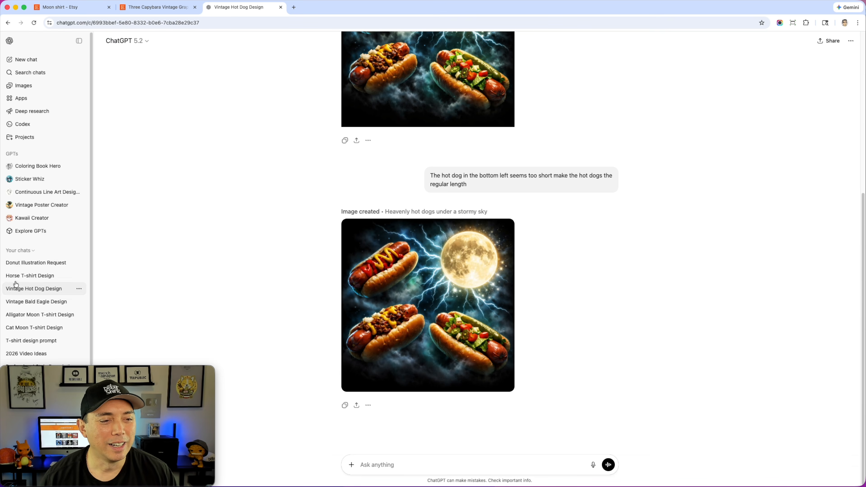
Step: Open the Horse T-shirt Design chat, go to its original white horse prompt, and view the first horse image at full size
{"action": "left_click", "coordinate": [24, 276]}
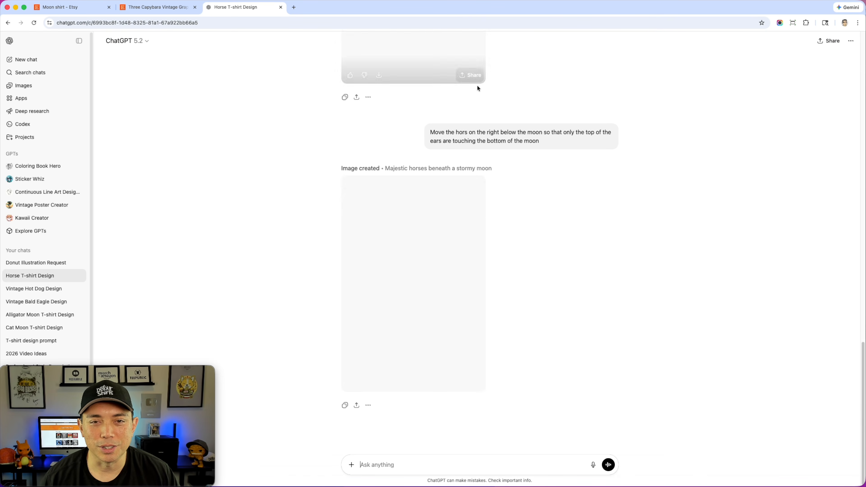
{"action": "scroll", "coordinate": [515, 195], "scroll_direction": "up", "scroll_amount": 10}
{"action": "scroll", "coordinate": [512, 205], "scroll_direction": "up", "scroll_amount": 2}
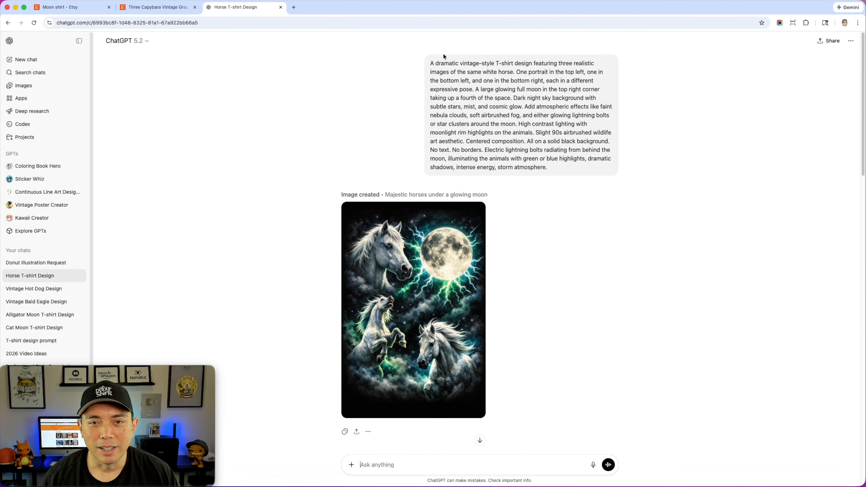
{"action": "left_click", "coordinate": [407, 315]}
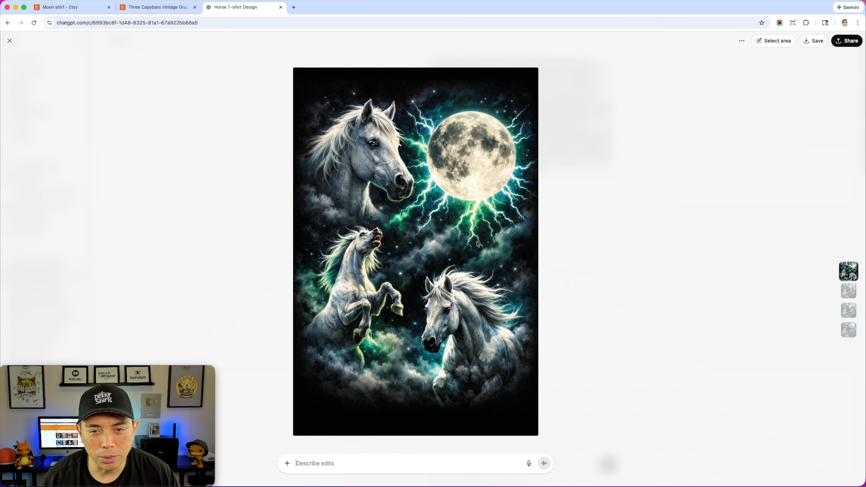
Step: View the other generated horse image variations at full size and return to the Horse T-shirt Design chat
{"action": "scroll", "coordinate": [609, 256], "scroll_direction": "down", "scroll_amount": 2}
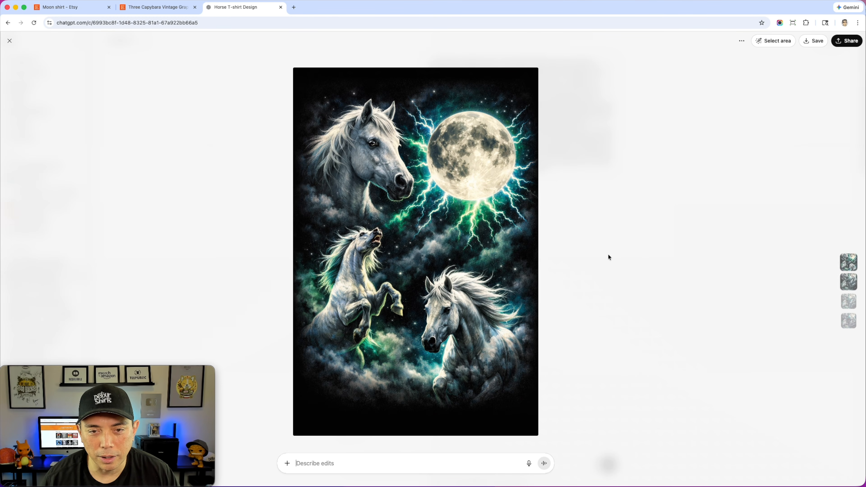
{"action": "scroll", "coordinate": [609, 257], "scroll_direction": "down", "scroll_amount": 2}
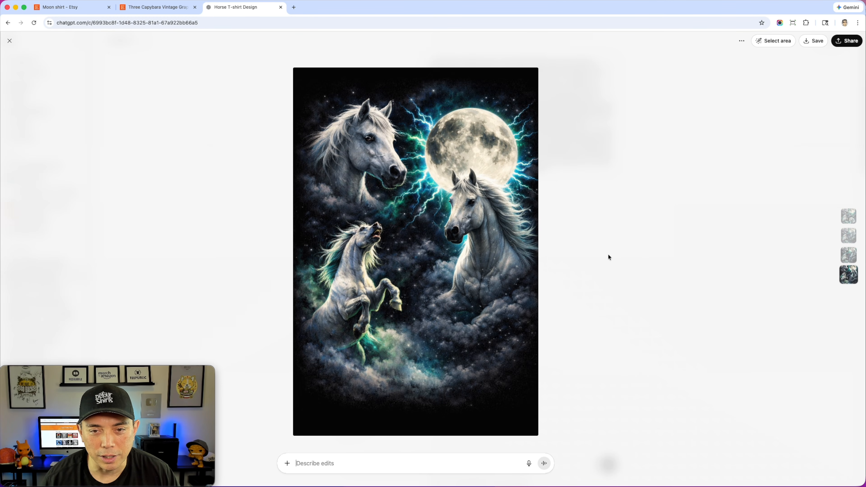
{"action": "scroll", "coordinate": [610, 256], "scroll_direction": "up", "scroll_amount": 1}
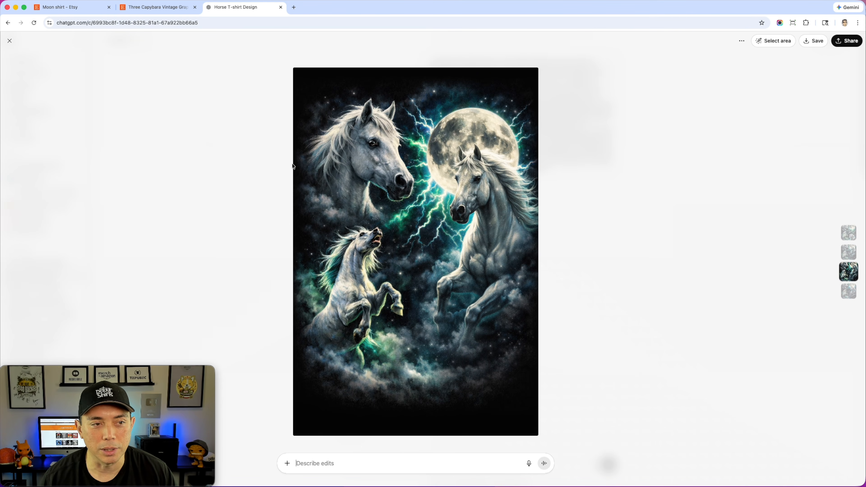
{"action": "left_click", "coordinate": [670, 163]}
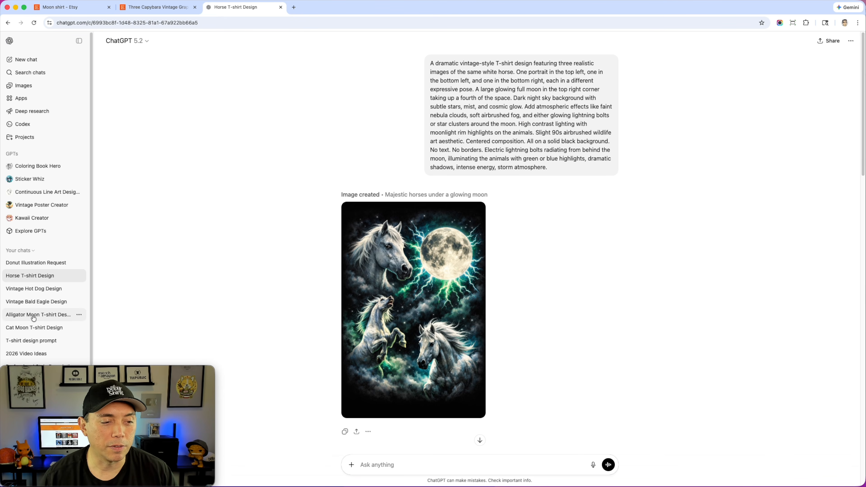
Step: Reopen the Vintage Bald Eagle Design chat, view its eagle image at full size and save it to the computer
{"action": "left_click", "coordinate": [32, 301]}
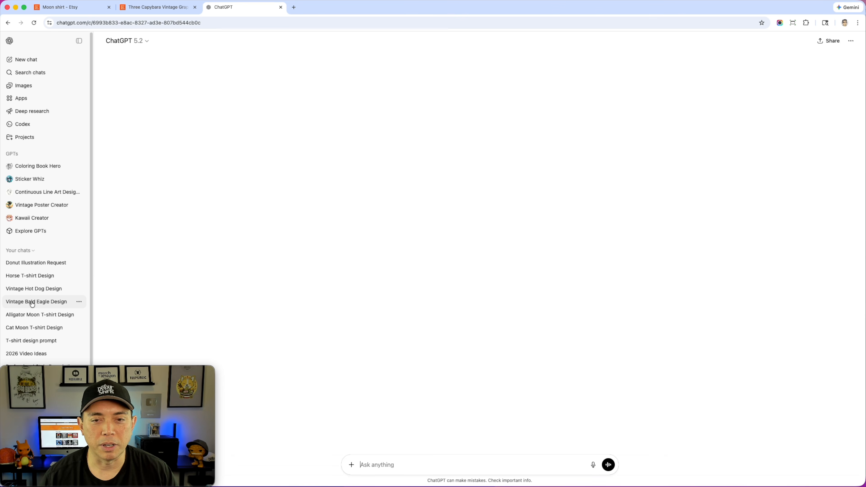
{"action": "left_click", "coordinate": [447, 246]}
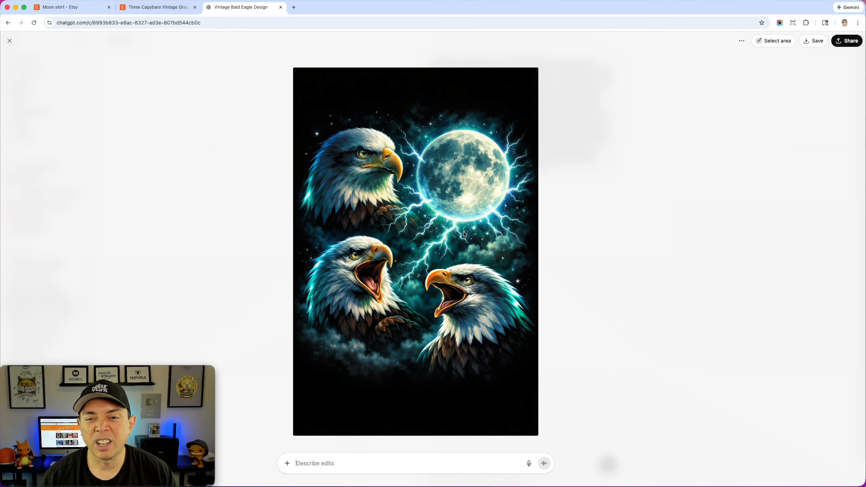
{"action": "left_click", "coordinate": [811, 41]}
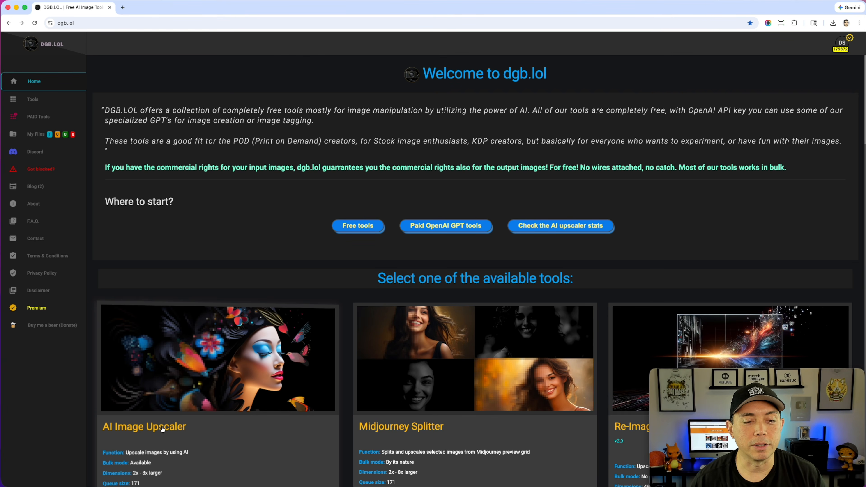
Step: Upscale the saved eagle image in dgb.lol's AI Image Upscaler with the DGB LOL (Smooth) 6x model and go to the output files
{"action": "left_click", "coordinate": [163, 429]}
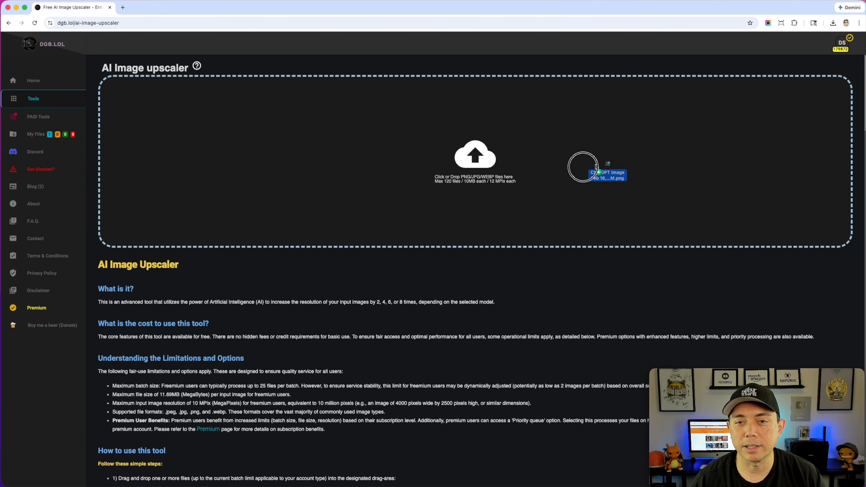
{"action": "left_click_drag", "start_coordinate": [633, 162], "coordinate": [632, 163]}
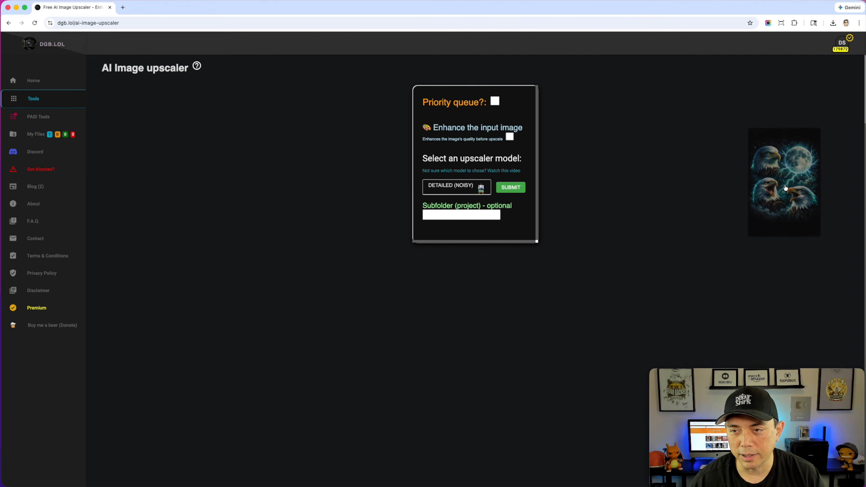
{"action": "left_click", "coordinate": [466, 187]}
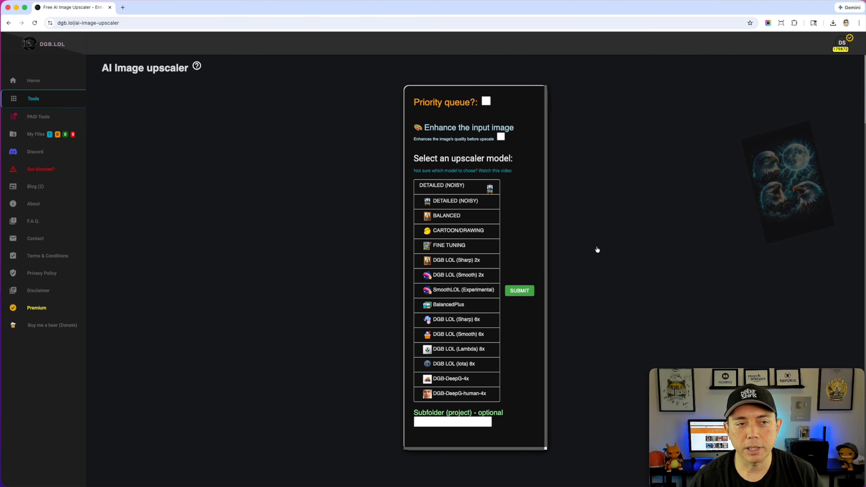
{"action": "left_click", "coordinate": [37, 134]}
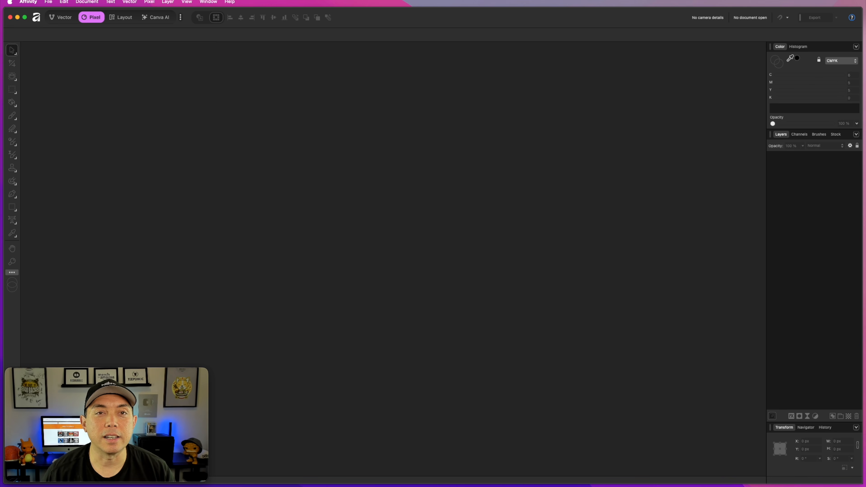
Step: Open the upscaled eagle image in Affinity and resize its canvas to 4500 × 5400 px with the aspect ratio unlocked and a centre anchor
{"action": "left_click_drag", "start_coordinate": [865, 205], "coordinate": [396, 218]}
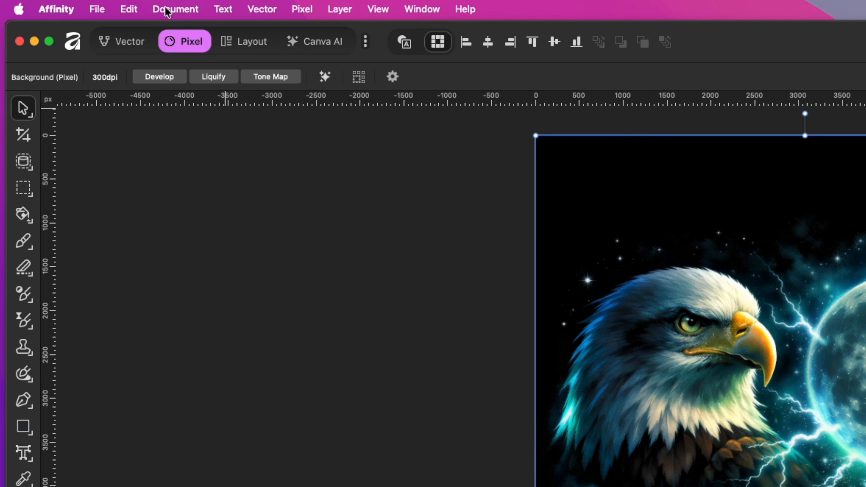
{"action": "left_click", "coordinate": [167, 10]}
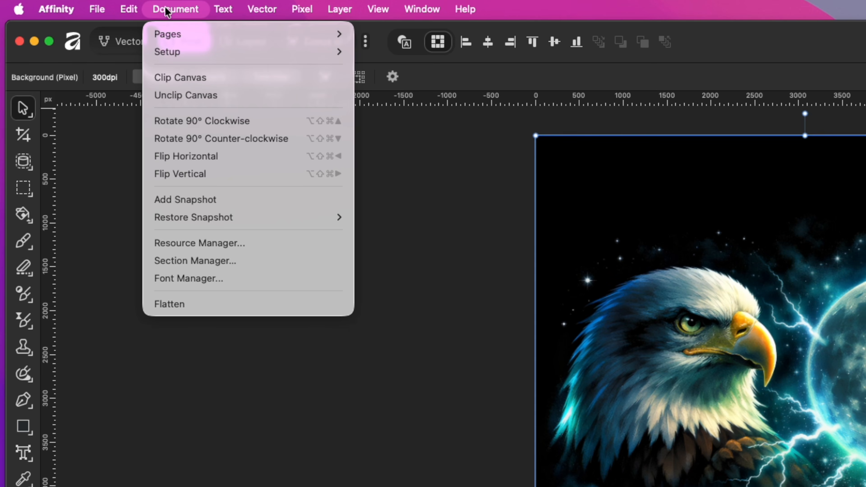
{"action": "mouse_move", "coordinate": [167, 53]}
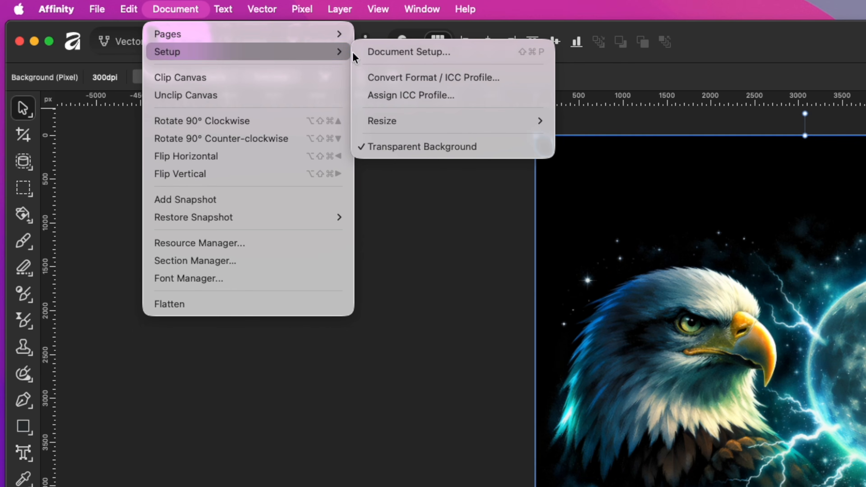
{"action": "mouse_move", "coordinate": [443, 123]}
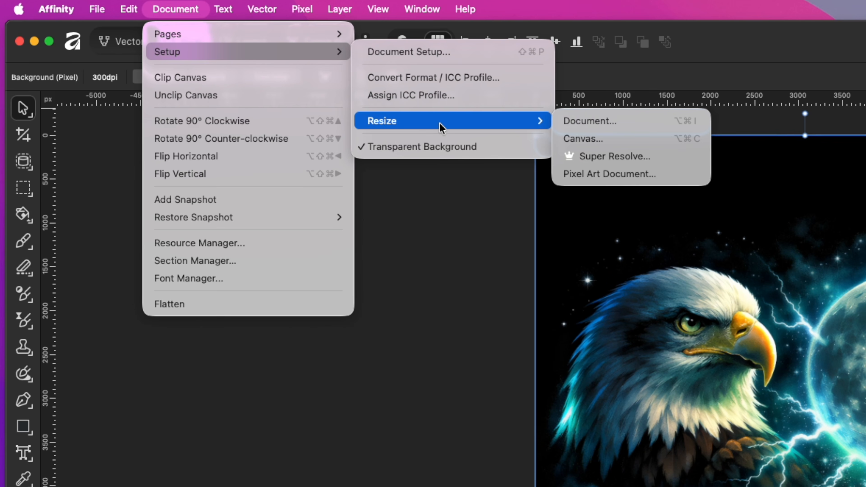
{"action": "left_click", "coordinate": [598, 143]}
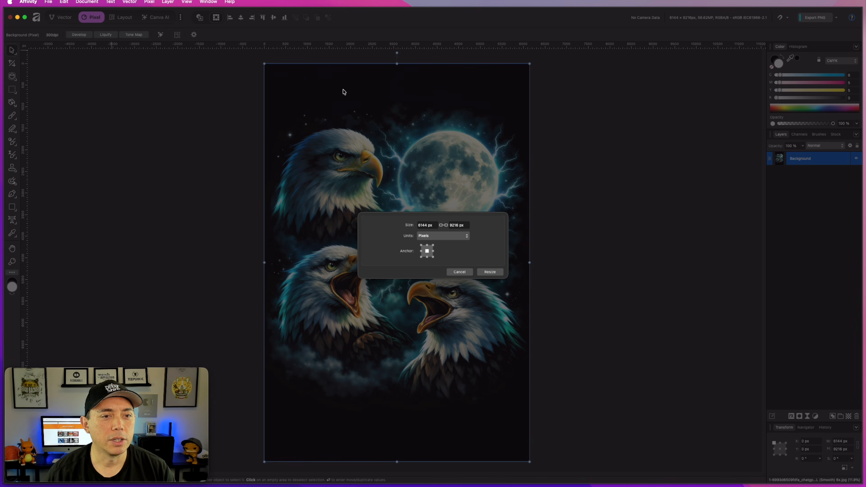
{"action": "left_click", "coordinate": [446, 226]}
{"action": "left_click", "coordinate": [417, 226]}
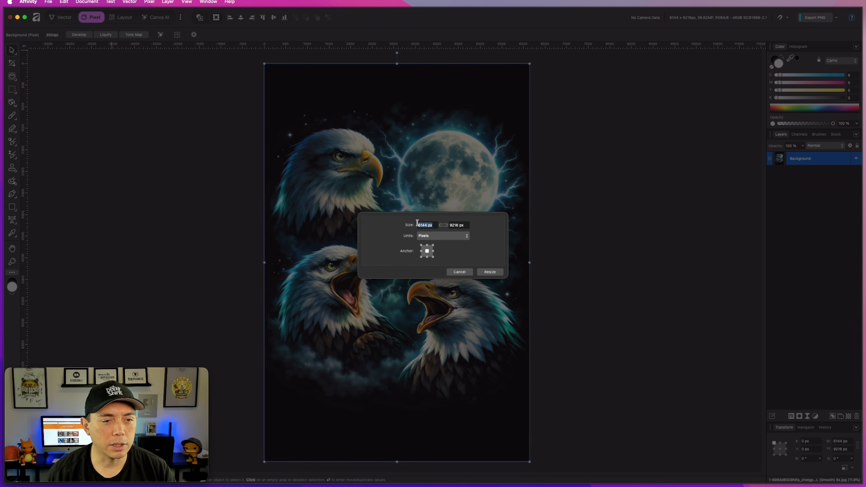
{"action": "type", "text": "4500"}
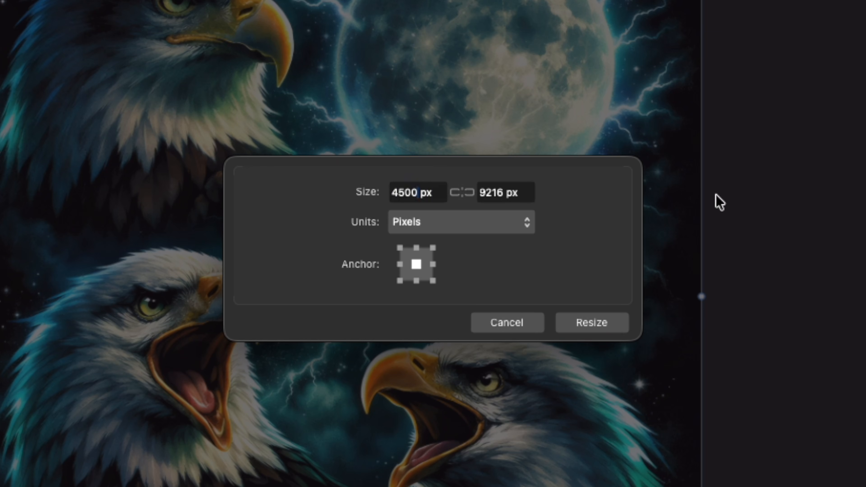
{"action": "double_click", "coordinate": [487, 193]}
{"action": "type", "text": "5400"}
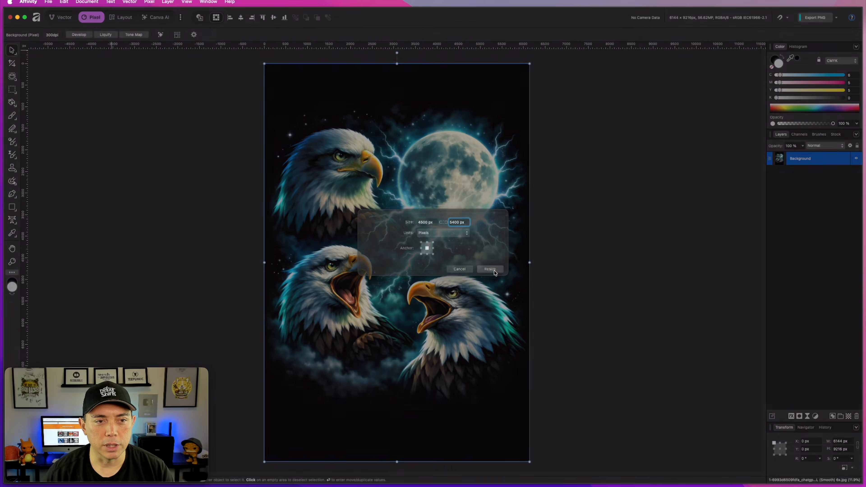
{"action": "left_click", "coordinate": [609, 327]}
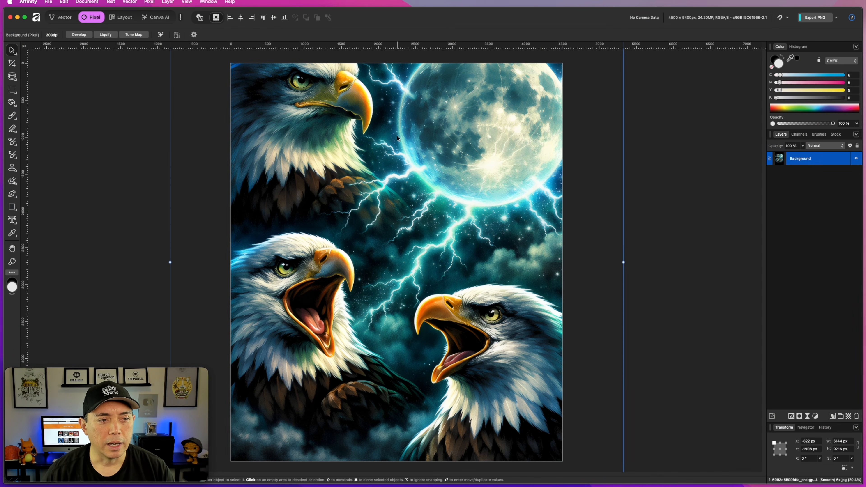
Step: Scale the eagle image down to about 4409 × 6614 px and position all three eagles and the moon within the canvas
{"action": "scroll", "coordinate": [581, 287], "scroll_direction": "down", "scroll_amount": 5}
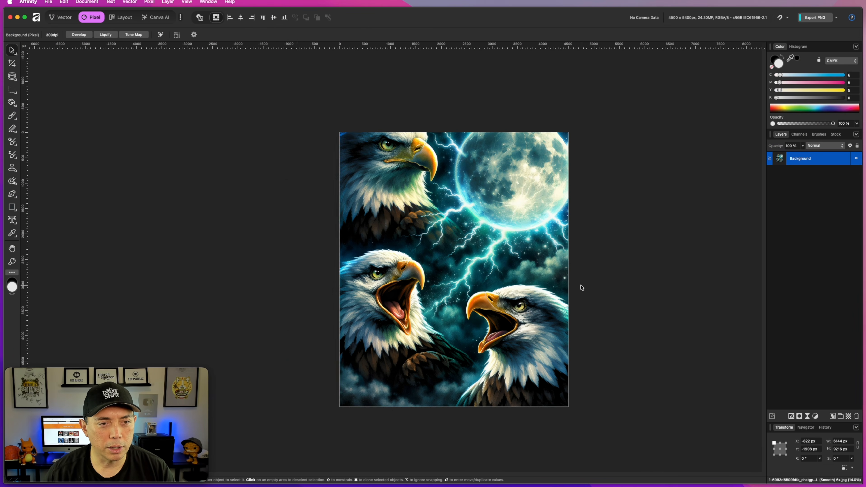
{"action": "scroll", "coordinate": [581, 287], "scroll_direction": "down", "scroll_amount": 4}
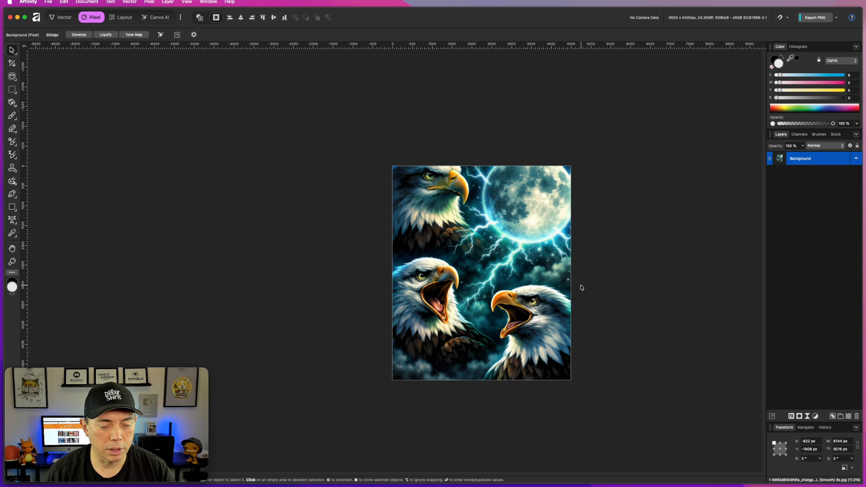
{"action": "left_click", "coordinate": [581, 288]}
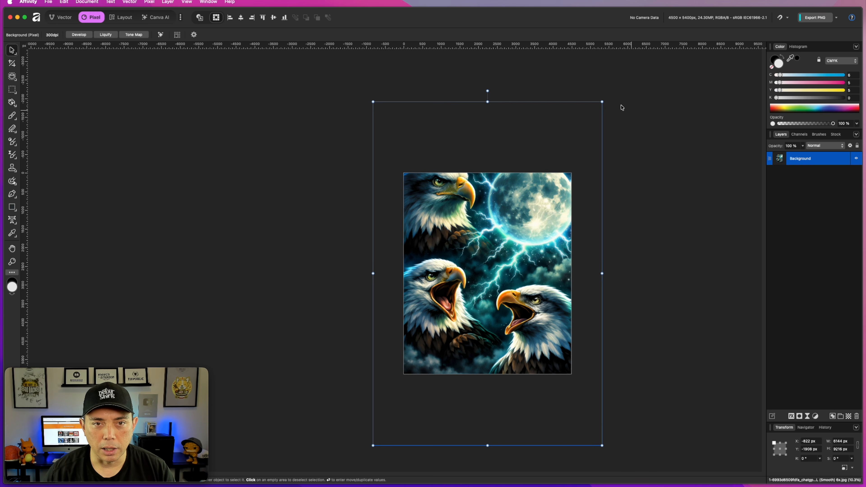
{"action": "left_click_drag", "start_coordinate": [602, 100], "coordinate": [549, 177]}
{"action": "left_click_drag", "start_coordinate": [486, 261], "coordinate": [514, 229]}
{"action": "left_click_drag", "start_coordinate": [580, 413], "coordinate": [567, 391]}
{"action": "left_click_drag", "start_coordinate": [493, 298], "coordinate": [497, 301]}
{"action": "scroll", "coordinate": [564, 254], "scroll_direction": "up", "scroll_amount": 5}
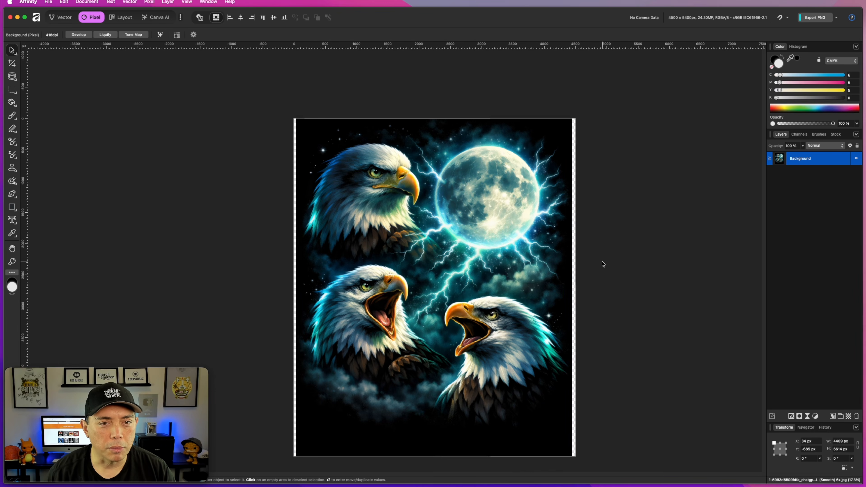
{"action": "left_click_drag", "start_coordinate": [477, 254], "coordinate": [477, 252]}
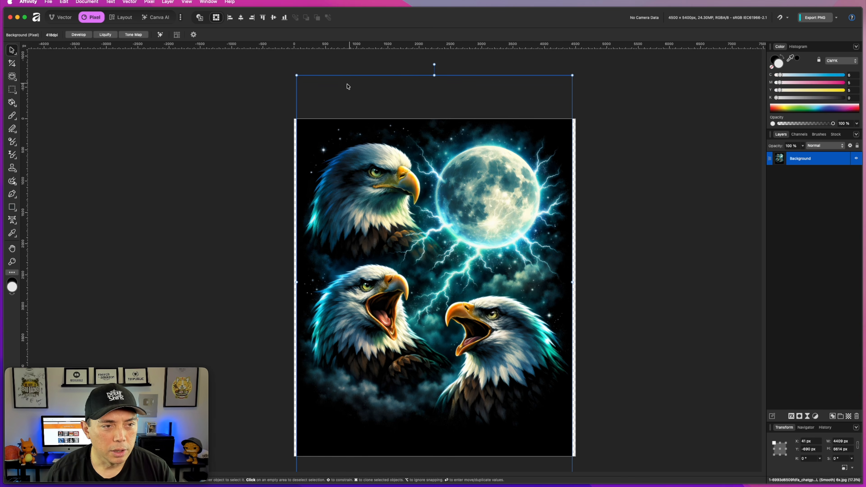
{"action": "left_click_drag", "start_coordinate": [378, 195], "coordinate": [378, 196]}
{"action": "left_click", "coordinate": [651, 166]}
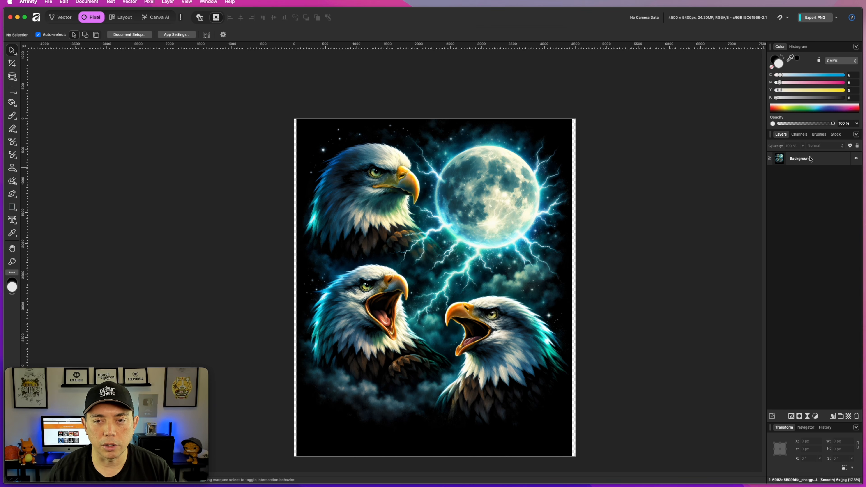
Step: Add a mask to the Background layer and set up the Gritty Crayon paint brush at 220 px in black
{"action": "left_click", "coordinate": [802, 159]}
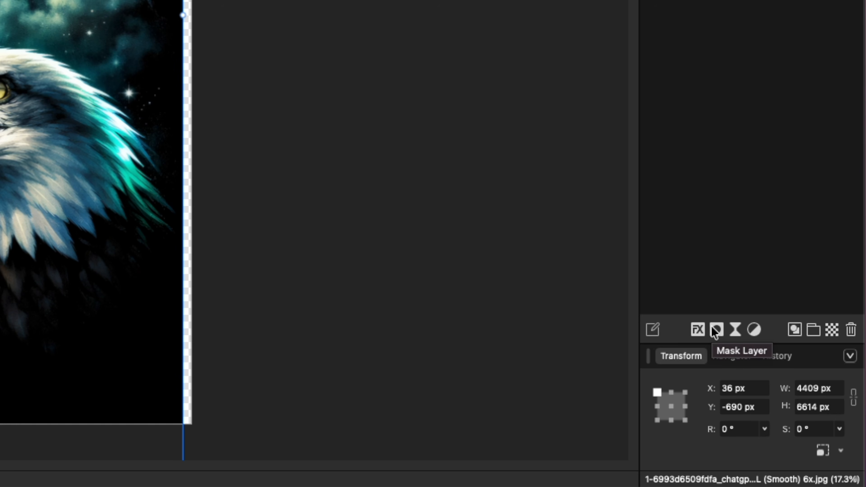
{"action": "left_click", "coordinate": [716, 330]}
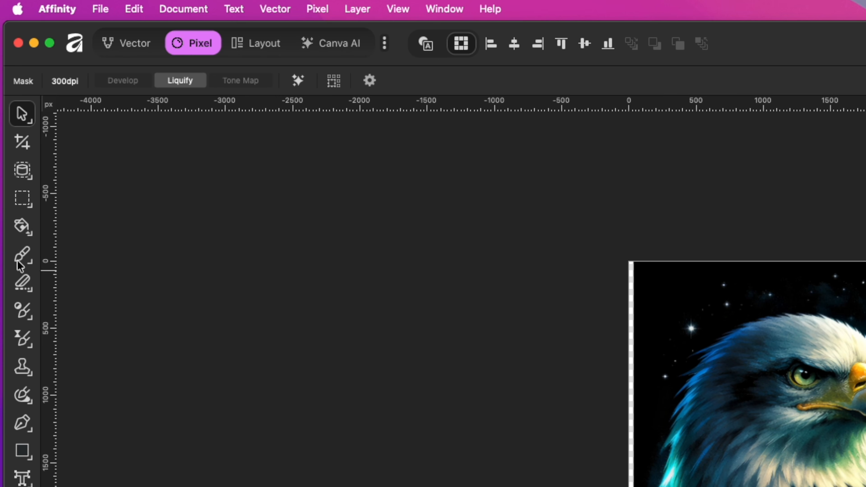
{"action": "left_click", "coordinate": [12, 116]}
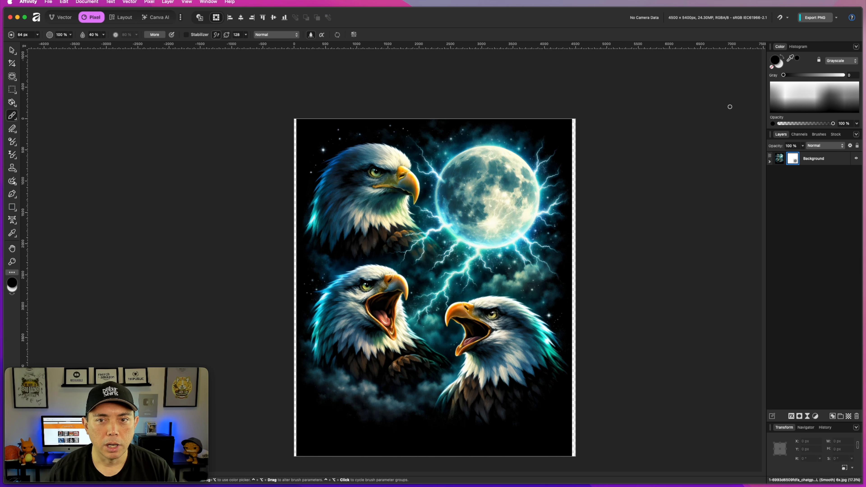
{"action": "left_click", "coordinate": [819, 134]}
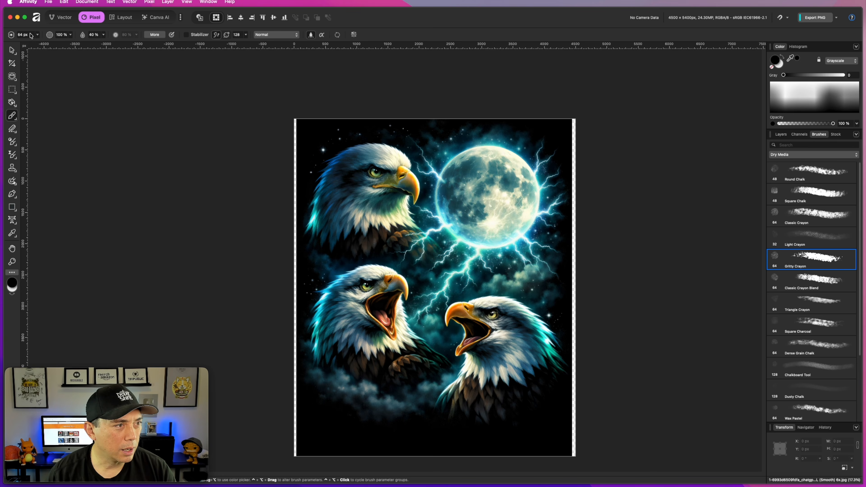
{"action": "left_click", "coordinate": [36, 34]}
{"action": "left_click_drag", "start_coordinate": [83, 107], "coordinate": [108, 110]}
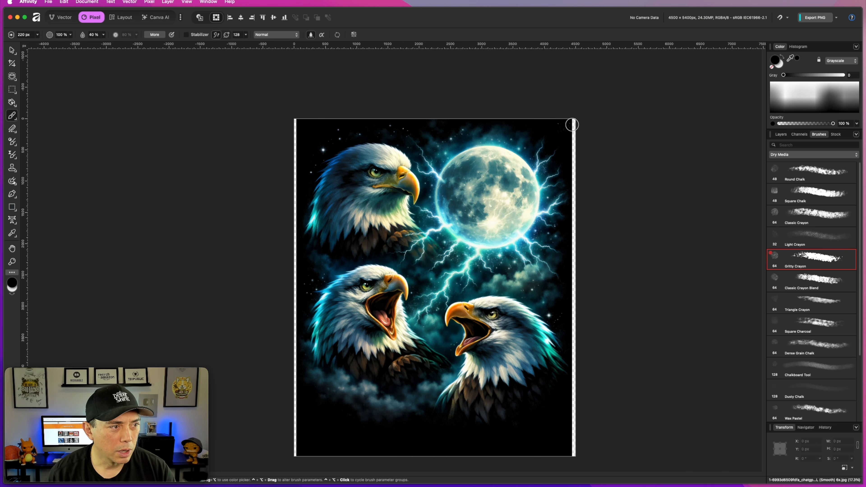
Step: Paint an irregular distressed border on the Background mask around all four sides of the artwork, rounding off the corners
{"action": "left_click_drag", "start_coordinate": [573, 124], "coordinate": [554, 115]}
{"action": "mouse_move", "coordinate": [751, 28]}
{"action": "left_mouse_down"}
{"action": "mouse_move", "coordinate": [825, 62]}
{"action": "mouse_move", "coordinate": [833, 105]}
{"action": "mouse_move", "coordinate": [796, 82]}
{"action": "mouse_move", "coordinate": [802, 132]}
{"action": "mouse_move", "coordinate": [772, 58]}
{"action": "mouse_move", "coordinate": [719, 35]}
{"action": "mouse_move", "coordinate": [658, 26]}
{"action": "mouse_move", "coordinate": [330, 22]}
{"action": "mouse_move", "coordinate": [385, 18]}
{"action": "mouse_move", "coordinate": [149, 37]}
{"action": "mouse_move", "coordinate": [76, 55]}
{"action": "mouse_move", "coordinate": [76, 45]}
{"action": "mouse_move", "coordinate": [58, 40]}
{"action": "mouse_move", "coordinate": [117, 34]}
{"action": "mouse_move", "coordinate": [62, 129]}
{"action": "mouse_move", "coordinate": [135, 46]}
{"action": "mouse_move", "coordinate": [157, 44]}
{"action": "mouse_move", "coordinate": [204, 13]}
{"action": "mouse_move", "coordinate": [142, 28]}
{"action": "mouse_move", "coordinate": [61, 66]}
{"action": "mouse_move", "coordinate": [72, 171]}
{"action": "mouse_move", "coordinate": [68, 359]}
{"action": "mouse_move", "coordinate": [75, 411]}
{"action": "left_mouse_up"}
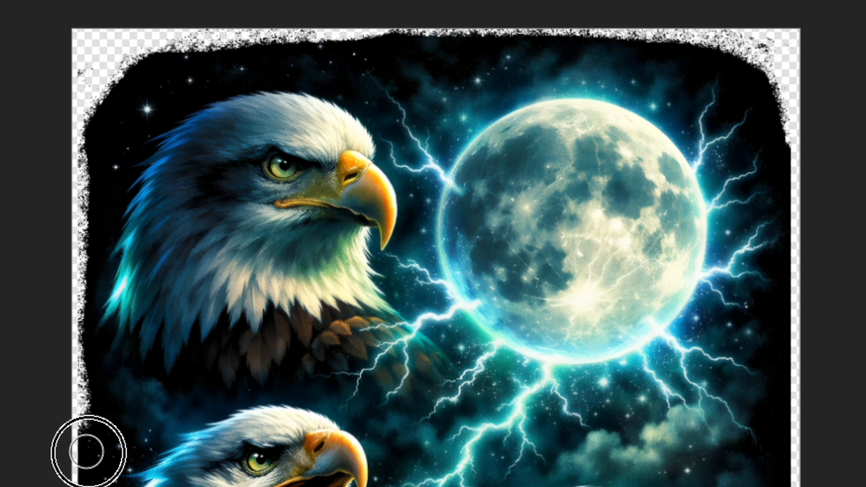
{"action": "mouse_move", "coordinate": [85, 458]}
{"action": "left_mouse_down"}
{"action": "mouse_move", "coordinate": [294, 325]}
{"action": "mouse_move", "coordinate": [288, 353]}
{"action": "left_mouse_up"}
{"action": "mouse_move", "coordinate": [294, 265]}
{"action": "left_mouse_down"}
{"action": "mouse_move", "coordinate": [293, 404]}
{"action": "mouse_move", "coordinate": [304, 430]}
{"action": "mouse_move", "coordinate": [299, 402]}
{"action": "mouse_move", "coordinate": [344, 441]}
{"action": "mouse_move", "coordinate": [390, 457]}
{"action": "mouse_move", "coordinate": [307, 435]}
{"action": "mouse_move", "coordinate": [292, 441]}
{"action": "mouse_move", "coordinate": [374, 459]}
{"action": "mouse_move", "coordinate": [307, 439]}
{"action": "mouse_move", "coordinate": [303, 419]}
{"action": "mouse_move", "coordinate": [319, 441]}
{"action": "mouse_move", "coordinate": [288, 450]}
{"action": "mouse_move", "coordinate": [485, 455]}
{"action": "mouse_move", "coordinate": [575, 421]}
{"action": "mouse_move", "coordinate": [559, 450]}
{"action": "mouse_move", "coordinate": [485, 463]}
{"action": "mouse_move", "coordinate": [568, 436]}
{"action": "mouse_move", "coordinate": [567, 449]}
{"action": "mouse_move", "coordinate": [577, 394]}
{"action": "mouse_move", "coordinate": [574, 145]}
{"action": "mouse_move", "coordinate": [562, 128]}
{"action": "mouse_move", "coordinate": [527, 117]}
{"action": "mouse_move", "coordinate": [399, 121]}
{"action": "mouse_move", "coordinate": [483, 110]}
{"action": "mouse_move", "coordinate": [546, 113]}
{"action": "mouse_move", "coordinate": [568, 123]}
{"action": "mouse_move", "coordinate": [563, 135]}
{"action": "mouse_move", "coordinate": [503, 120]}
{"action": "mouse_move", "coordinate": [410, 126]}
{"action": "mouse_move", "coordinate": [362, 116]}
{"action": "mouse_move", "coordinate": [303, 132]}
{"action": "mouse_move", "coordinate": [290, 167]}
{"action": "mouse_move", "coordinate": [296, 405]}
{"action": "mouse_move", "coordinate": [366, 451]}
{"action": "mouse_move", "coordinate": [428, 456]}
{"action": "mouse_move", "coordinate": [352, 440]}
{"action": "mouse_move", "coordinate": [296, 400]}
{"action": "mouse_move", "coordinate": [373, 441]}
{"action": "mouse_move", "coordinate": [423, 443]}
{"action": "mouse_move", "coordinate": [442, 433]}
{"action": "mouse_move", "coordinate": [518, 449]}
{"action": "mouse_move", "coordinate": [576, 417]}
{"action": "mouse_move", "coordinate": [507, 447]}
{"action": "mouse_move", "coordinate": [460, 447]}
{"action": "mouse_move", "coordinate": [564, 453]}
{"action": "mouse_move", "coordinate": [315, 430]}
{"action": "mouse_move", "coordinate": [403, 440]}
{"action": "left_mouse_up"}
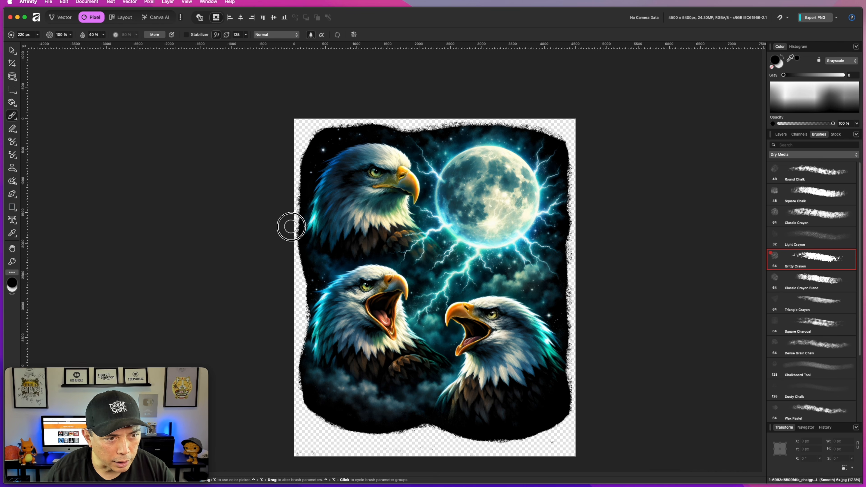
{"action": "mouse_move", "coordinate": [292, 222]}
{"action": "left_mouse_down"}
{"action": "mouse_move", "coordinate": [304, 145]}
{"action": "mouse_move", "coordinate": [342, 120]}
{"action": "mouse_move", "coordinate": [529, 122]}
{"action": "mouse_move", "coordinate": [563, 141]}
{"action": "mouse_move", "coordinate": [573, 180]}
{"action": "mouse_move", "coordinate": [567, 280]}
{"action": "mouse_move", "coordinate": [583, 335]}
{"action": "mouse_move", "coordinate": [568, 319]}
{"action": "mouse_move", "coordinate": [585, 298]}
{"action": "left_mouse_up"}
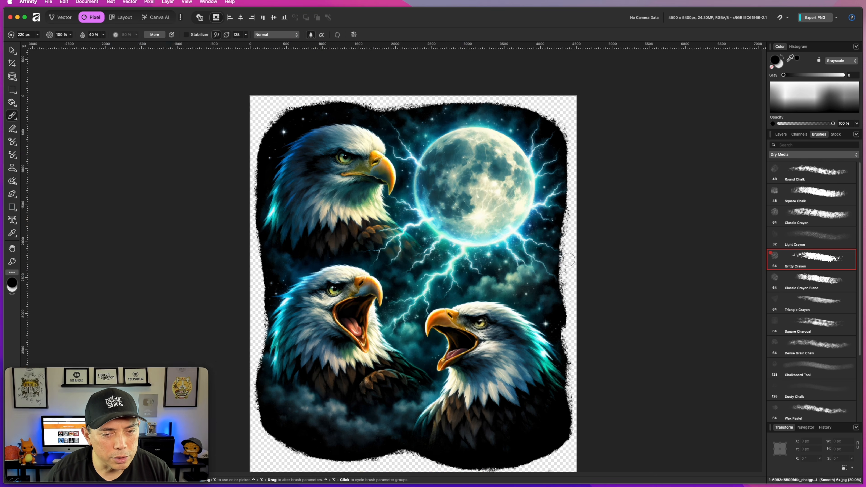
Step: Roughen the artwork's right edge and lower-right corner by painting further Gritty Crayon strokes on the mask
{"action": "scroll", "coordinate": [600, 219], "scroll_direction": "up", "scroll_amount": 5}
{"action": "mouse_move", "coordinate": [586, 113]}
{"action": "left_mouse_down"}
{"action": "mouse_move", "coordinate": [556, 327]}
{"action": "mouse_move", "coordinate": [566, 396]}
{"action": "left_mouse_up"}
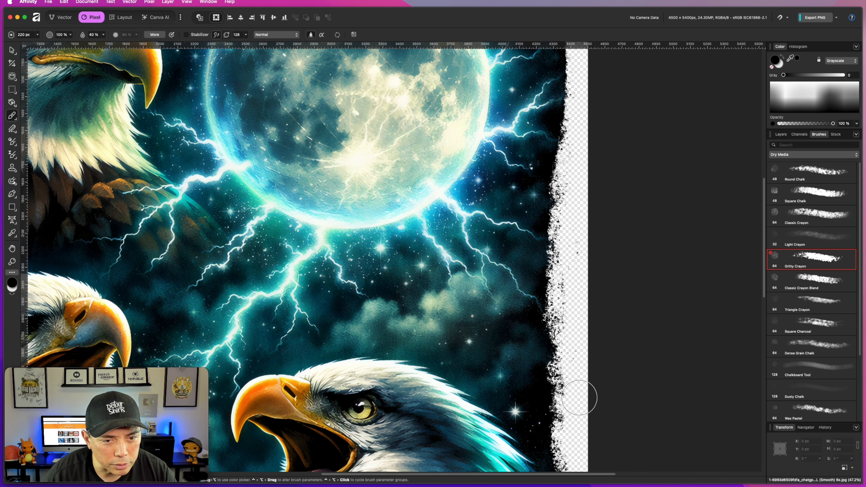
{"action": "scroll", "coordinate": [621, 294], "scroll_direction": "down", "scroll_amount": 3}
{"action": "scroll", "coordinate": [621, 294], "scroll_direction": "down", "scroll_amount": 15}
{"action": "mouse_move", "coordinate": [590, 292]}
{"action": "left_mouse_down"}
{"action": "mouse_move", "coordinate": [561, 373]}
{"action": "mouse_move", "coordinate": [522, 410]}
{"action": "mouse_move", "coordinate": [474, 430]}
{"action": "mouse_move", "coordinate": [570, 334]}
{"action": "left_mouse_up"}
{"action": "mouse_move", "coordinate": [512, 454]}
{"action": "left_mouse_down"}
{"action": "mouse_move", "coordinate": [545, 449]}
{"action": "mouse_move", "coordinate": [574, 420]}
{"action": "mouse_move", "coordinate": [532, 450]}
{"action": "mouse_move", "coordinate": [559, 444]}
{"action": "left_mouse_up"}
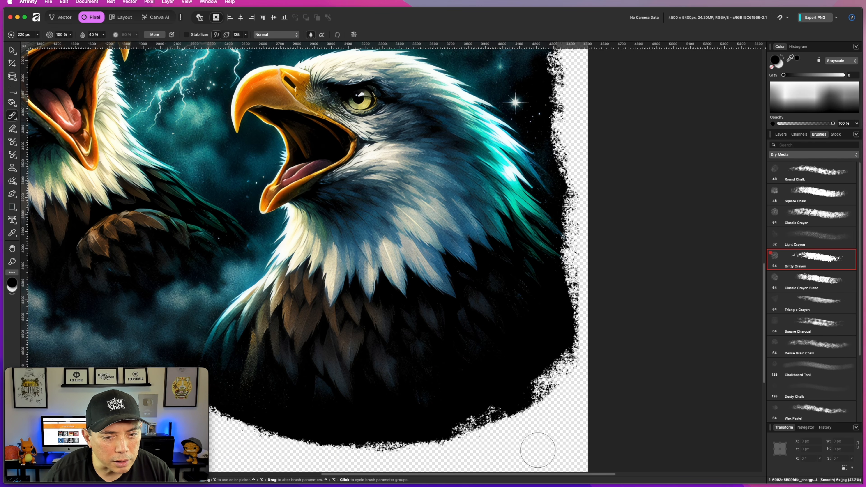
Step: Roughen the artwork's bottom and left edges with more Gritty Crayon strokes on the mask
{"action": "scroll", "coordinate": [500, 296], "scroll_direction": "down", "scroll_amount": 4}
{"action": "scroll", "coordinate": [499, 296], "scroll_direction": "left", "scroll_amount": 16}
{"action": "mouse_move", "coordinate": [410, 389]}
{"action": "left_mouse_down"}
{"action": "mouse_move", "coordinate": [372, 396]}
{"action": "mouse_move", "coordinate": [505, 403]}
{"action": "mouse_move", "coordinate": [446, 379]}
{"action": "mouse_move", "coordinate": [575, 415]}
{"action": "mouse_move", "coordinate": [516, 413]}
{"action": "mouse_move", "coordinate": [592, 422]}
{"action": "mouse_move", "coordinate": [599, 451]}
{"action": "mouse_move", "coordinate": [522, 429]}
{"action": "mouse_move", "coordinate": [353, 425]}
{"action": "mouse_move", "coordinate": [346, 407]}
{"action": "left_mouse_up"}
{"action": "mouse_move", "coordinate": [309, 386]}
{"action": "left_mouse_down"}
{"action": "mouse_move", "coordinate": [510, 394]}
{"action": "mouse_move", "coordinate": [558, 364]}
{"action": "mouse_move", "coordinate": [465, 360]}
{"action": "mouse_move", "coordinate": [355, 313]}
{"action": "mouse_move", "coordinate": [356, 416]}
{"action": "left_mouse_up"}
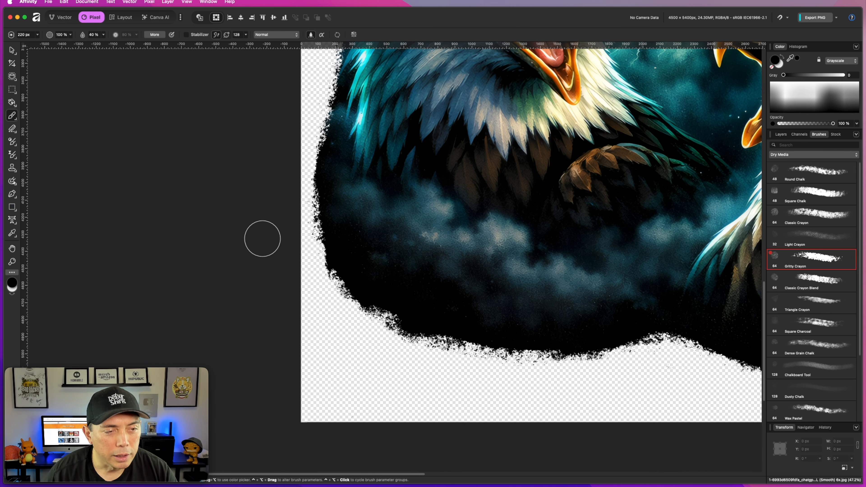
{"action": "scroll", "coordinate": [262, 238], "scroll_direction": "up", "scroll_amount": 5}
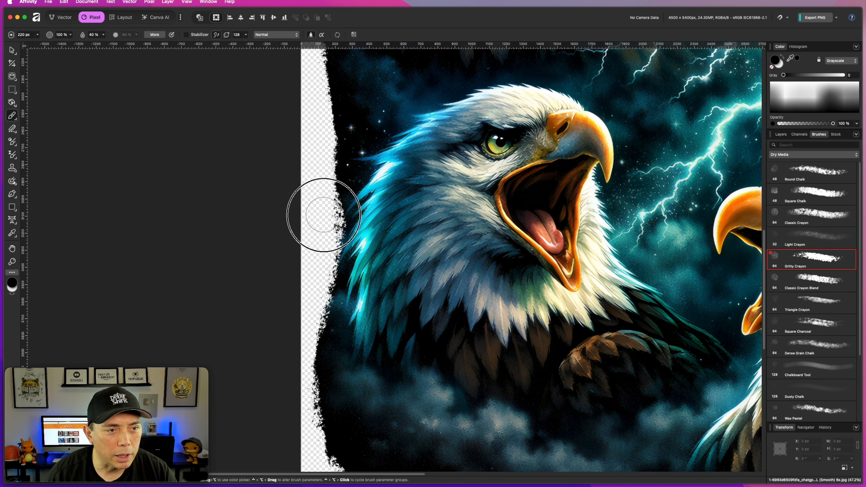
{"action": "scroll", "coordinate": [319, 213], "scroll_direction": "up", "scroll_amount": 3}
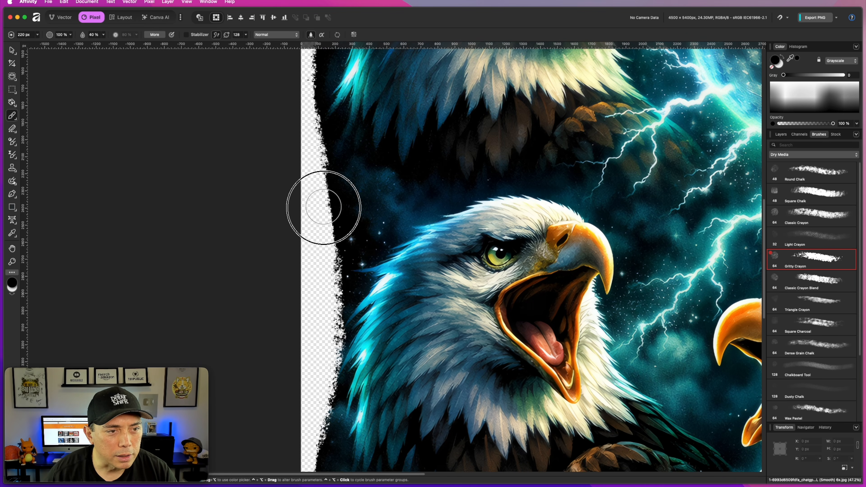
{"action": "scroll", "coordinate": [319, 239], "scroll_direction": "up", "scroll_amount": 3}
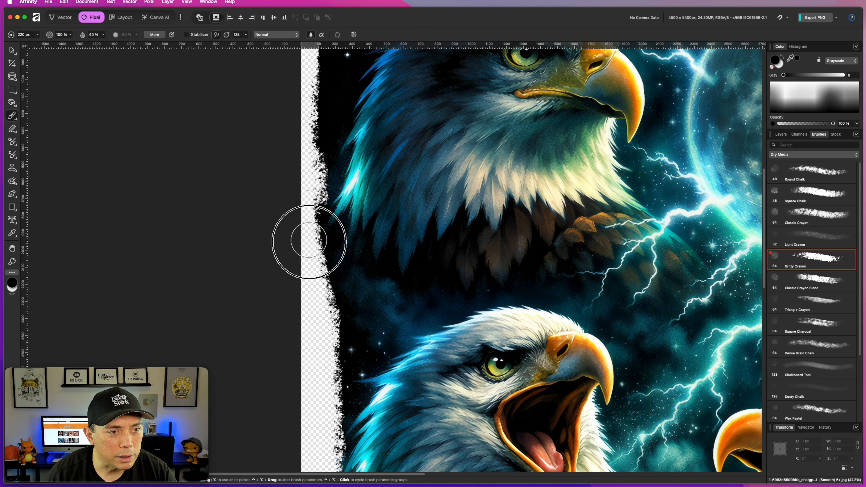
{"action": "scroll", "coordinate": [300, 243], "scroll_direction": "up", "scroll_amount": 4}
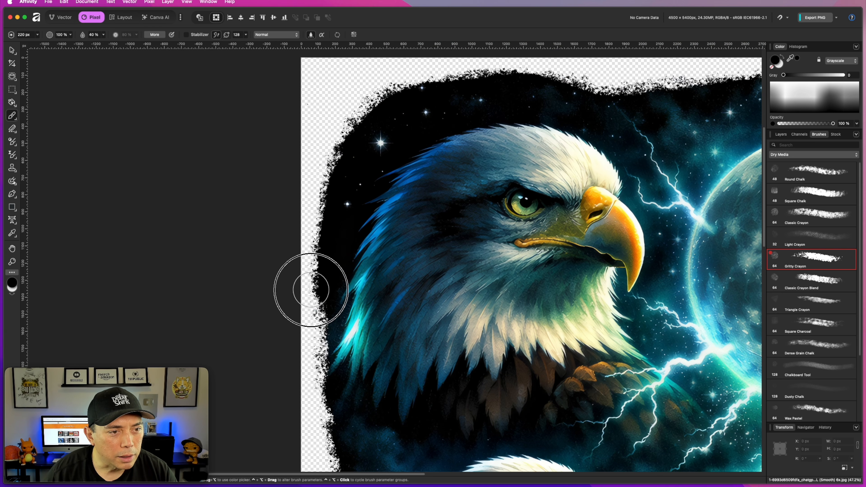
Step: Distress the artwork's top edge above the upper eagle and moon, and check the finished border on the whole canvas
{"action": "mouse_move", "coordinate": [554, 76]}
{"action": "left_mouse_down"}
{"action": "mouse_move", "coordinate": [402, 72]}
{"action": "mouse_move", "coordinate": [347, 101]}
{"action": "left_mouse_up"}
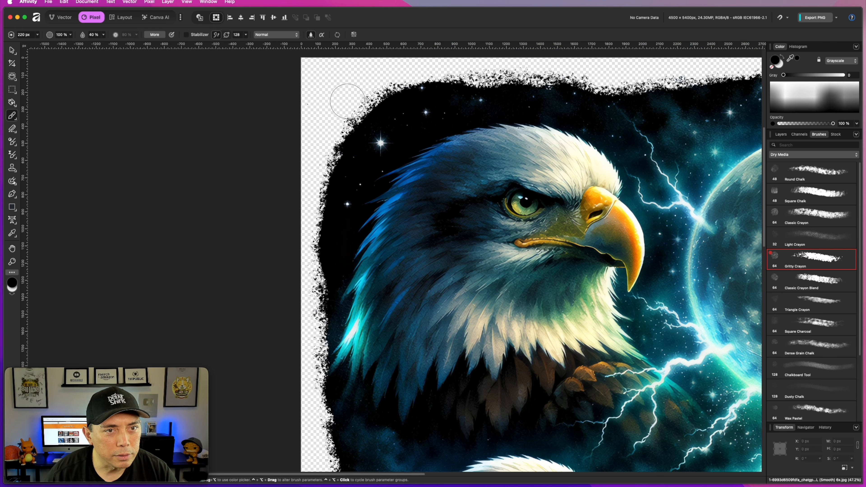
{"action": "left_click_drag", "start_coordinate": [612, 79], "coordinate": [334, 98]}
{"action": "mouse_move", "coordinate": [661, 92]}
{"action": "left_mouse_down"}
{"action": "mouse_move", "coordinate": [594, 83]}
{"action": "mouse_move", "coordinate": [299, 98]}
{"action": "left_mouse_up"}
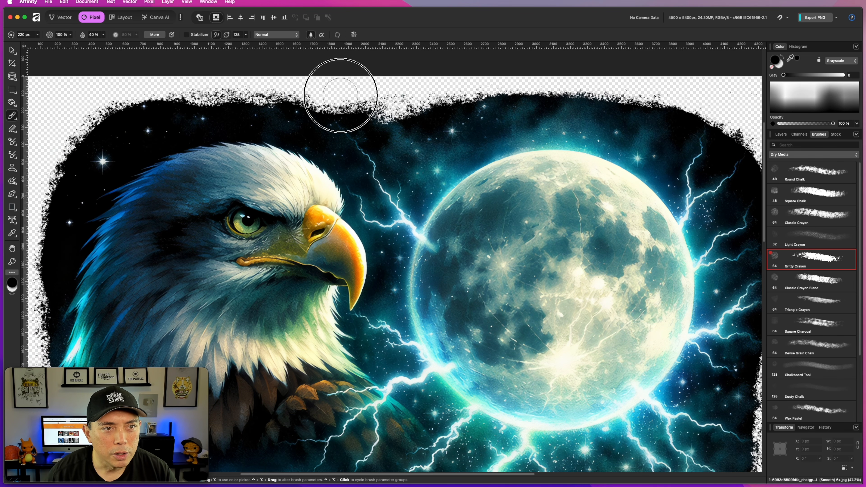
{"action": "scroll", "coordinate": [396, 102], "scroll_direction": "down", "scroll_amount": 3}
{"action": "scroll", "coordinate": [393, 105], "scroll_direction": "down", "scroll_amount": 3}
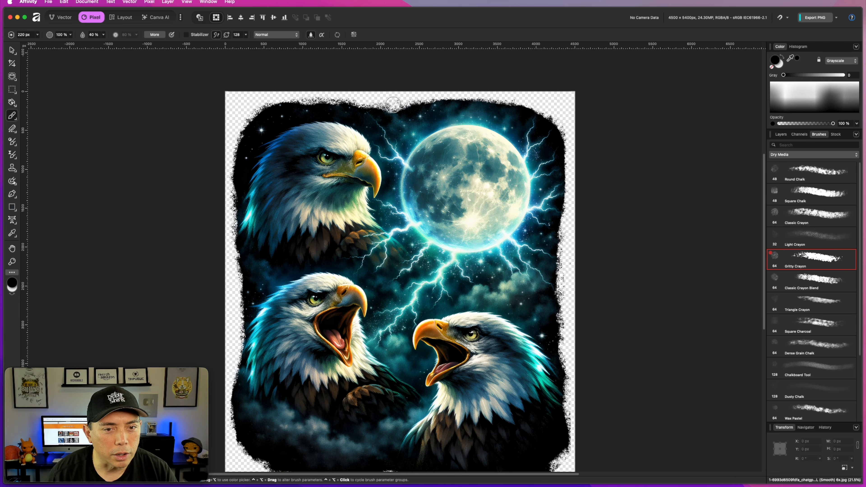
{"action": "scroll", "coordinate": [394, 105], "scroll_direction": "down", "scroll_amount": 3}
{"action": "scroll", "coordinate": [393, 104], "scroll_direction": "up", "scroll_amount": 2}
{"action": "scroll", "coordinate": [393, 104], "scroll_direction": "down", "scroll_amount": 3}
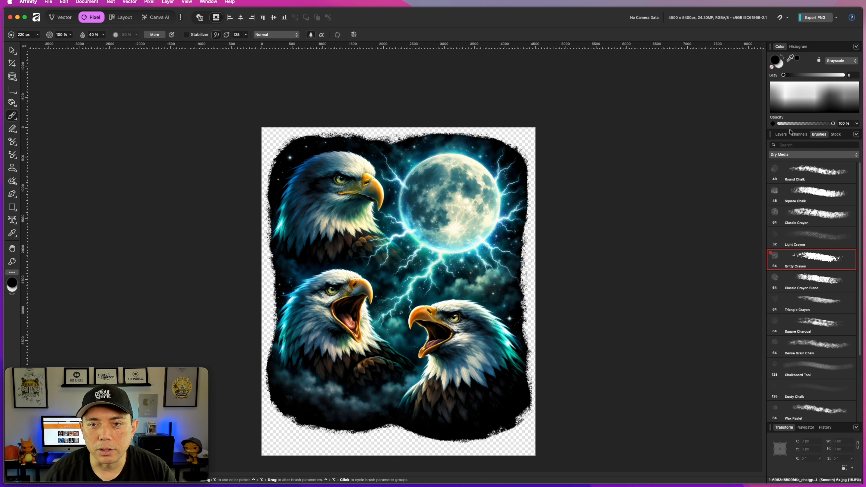
Step: Add a new pixel layer and place it beneath the Background layer
{"action": "left_click", "coordinate": [782, 134]}
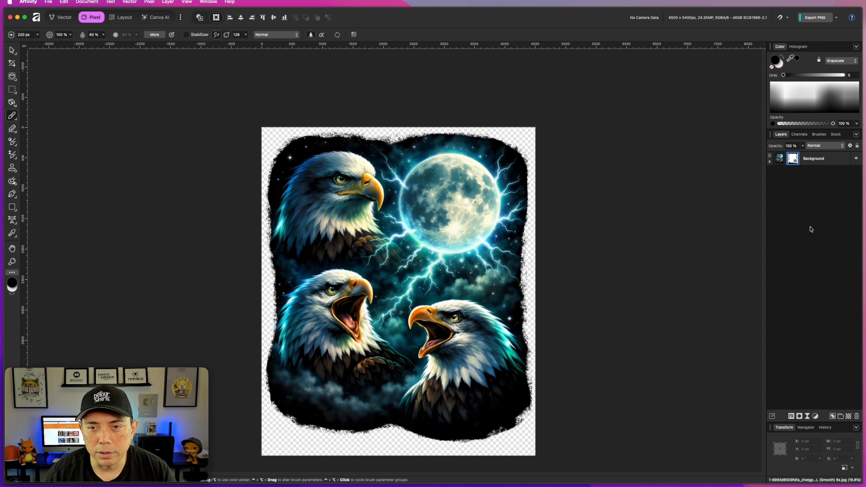
{"action": "left_click", "coordinate": [849, 417]}
{"action": "left_click_drag", "start_coordinate": [819, 157], "coordinate": [817, 179]}
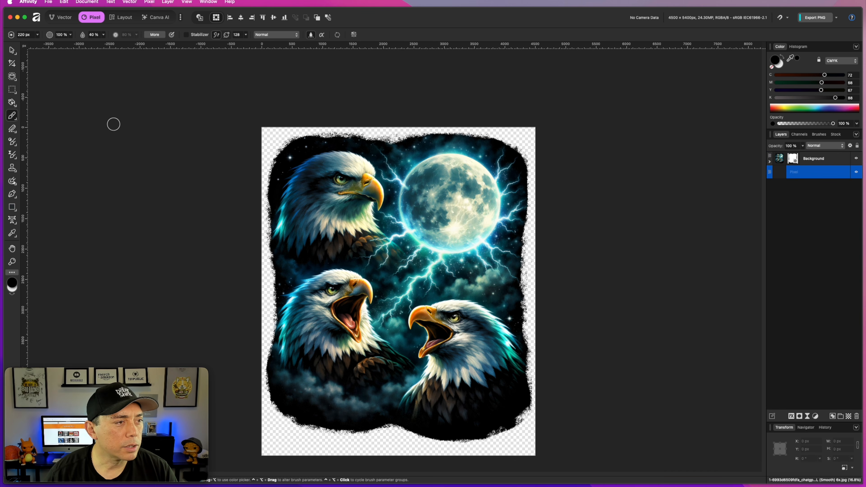
Step: Flood fill the lower pixel layer with dark blue, C 100, M 83, Y 5, K 23, and inspect the design against it
{"action": "left_click", "coordinate": [12, 103]}
{"action": "key", "text": "x"}
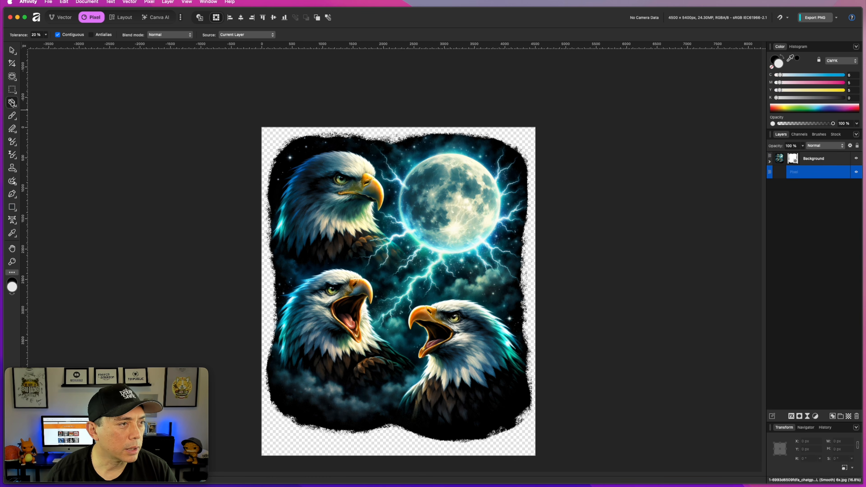
{"action": "left_click", "coordinate": [830, 76]}
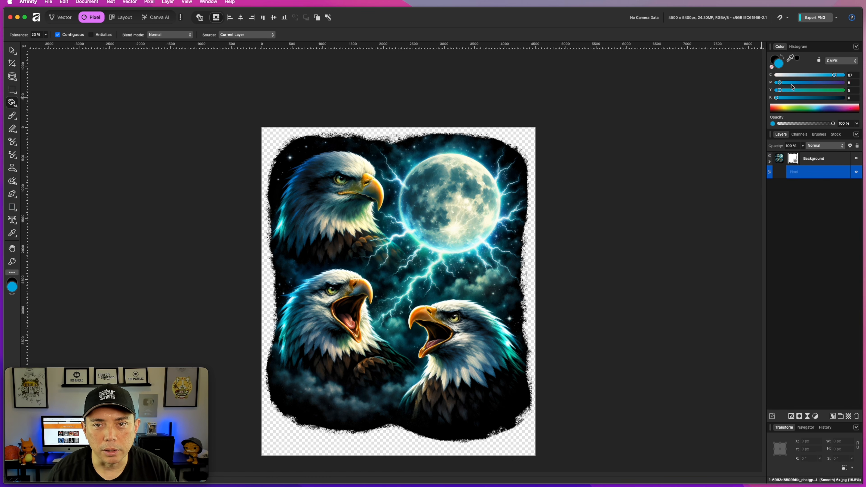
{"action": "left_click_drag", "start_coordinate": [781, 84], "coordinate": [833, 87]}
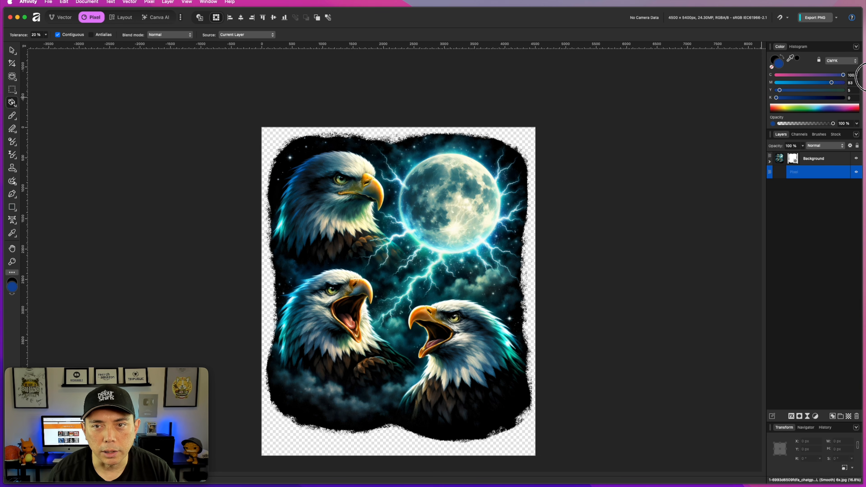
{"action": "left_click_drag", "start_coordinate": [777, 99], "coordinate": [791, 99]}
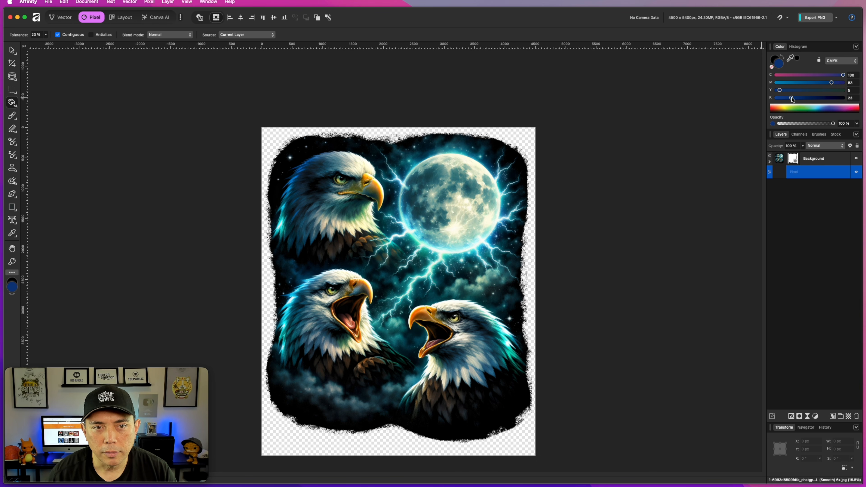
{"action": "left_click", "coordinate": [528, 134]}
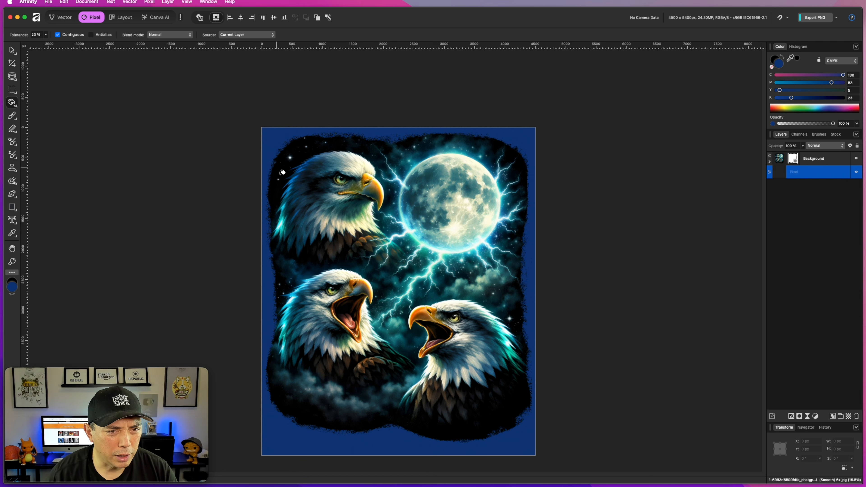
{"action": "scroll", "coordinate": [450, 204], "scroll_direction": "up", "scroll_amount": 4}
{"action": "scroll", "coordinate": [516, 173], "scroll_direction": "down", "scroll_amount": 2}
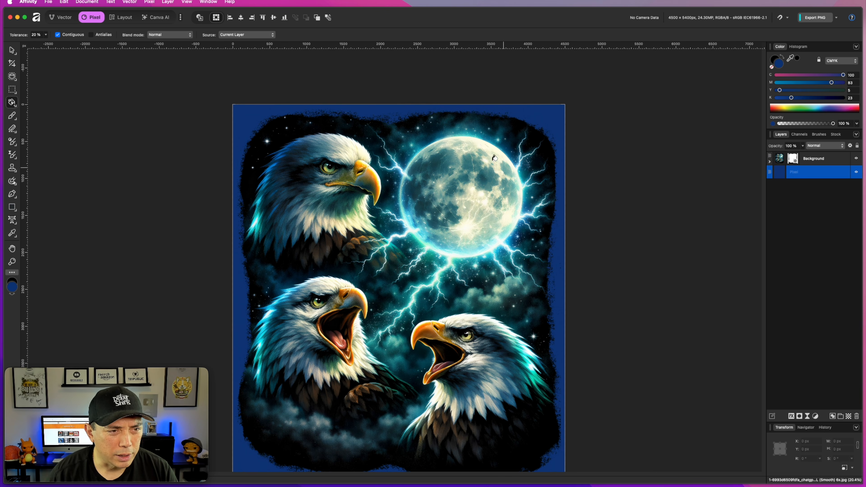
{"action": "scroll", "coordinate": [553, 362], "scroll_direction": "down", "scroll_amount": 2}
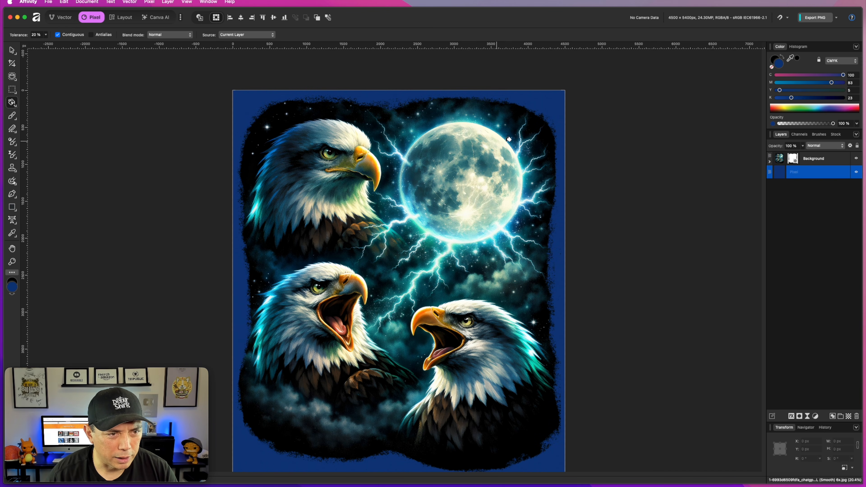
Step: Test a black fill with all CMYK values at 100 on the pixel layer, and refill it with dark brown, C 46, M 55, Y 54, K 69
{"action": "left_click_drag", "start_coordinate": [795, 101], "coordinate": [845, 99]}
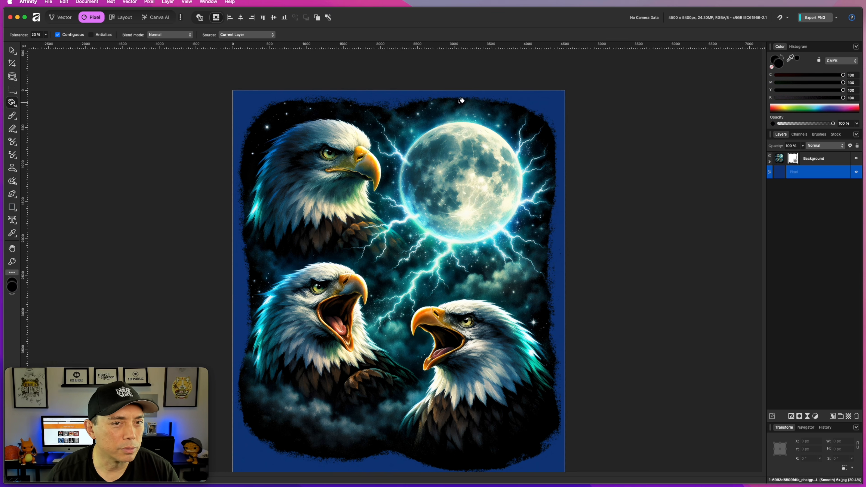
{"action": "left_click", "coordinate": [746, 139]}
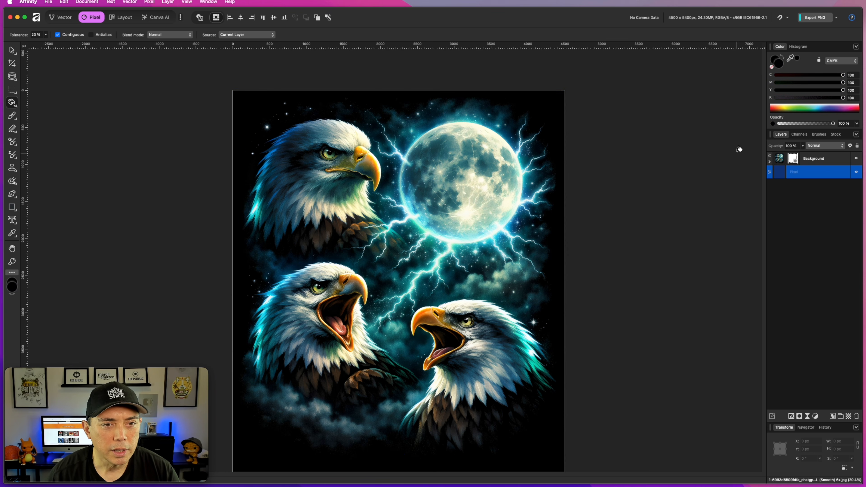
{"action": "left_click_drag", "start_coordinate": [841, 99], "coordinate": [807, 76]}
{"action": "left_click", "coordinate": [644, 80]}
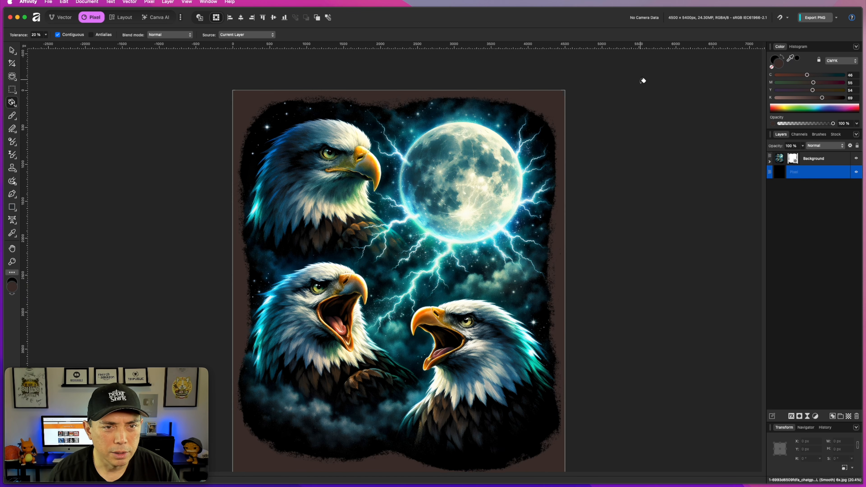
{"action": "scroll", "coordinate": [689, 176], "scroll_direction": "down", "scroll_amount": 2}
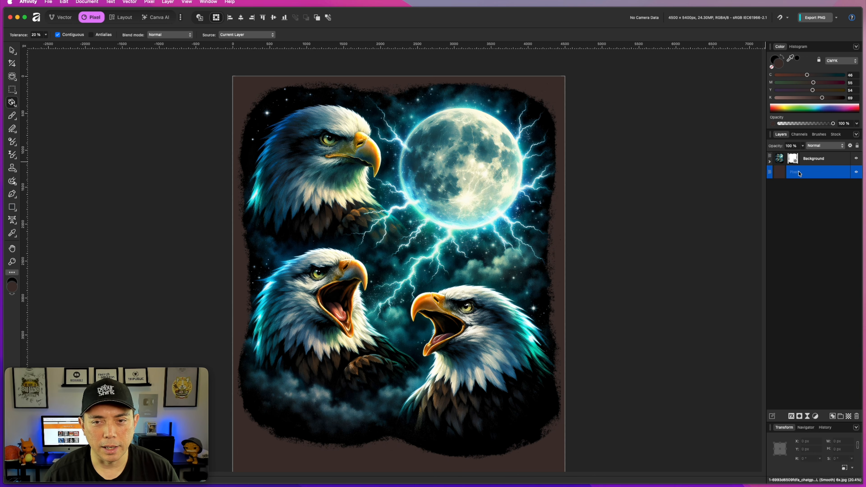
Step: Select the eagle image on the Background layer instead of its mask and invert its colours
{"action": "left_click", "coordinate": [780, 159]}
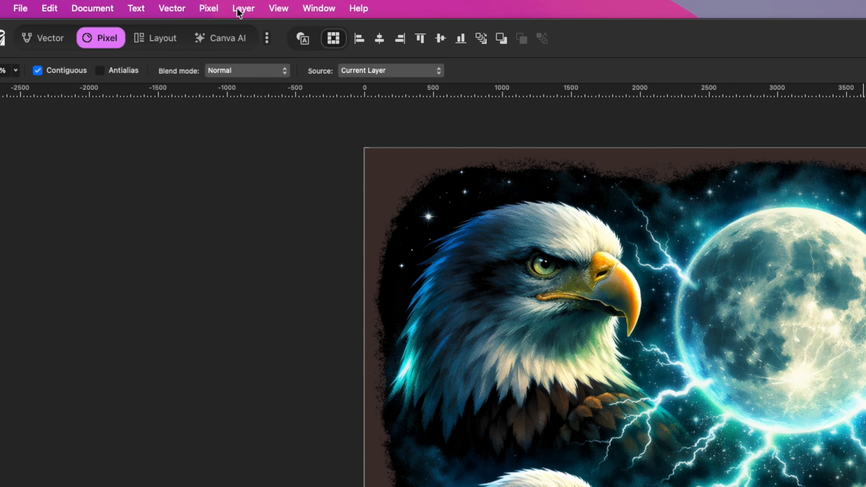
{"action": "left_click", "coordinate": [169, 2]}
{"action": "mouse_move", "coordinate": [217, 10]}
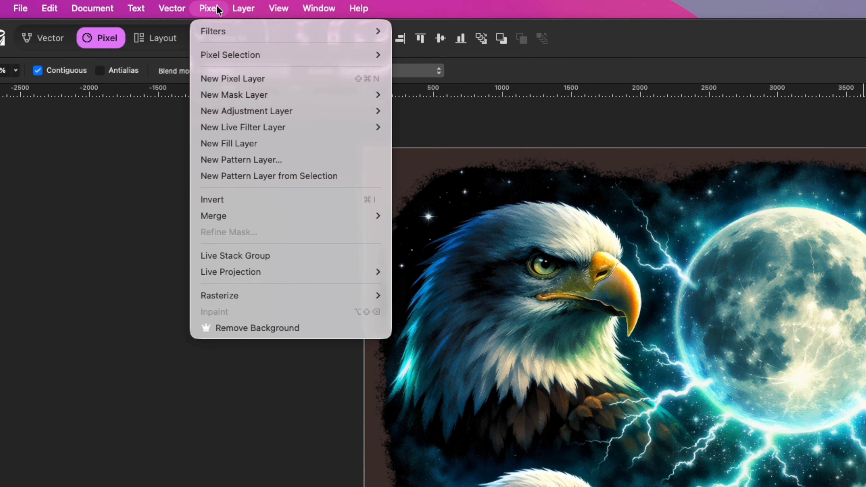
{"action": "left_click", "coordinate": [212, 10]}
{"action": "left_click", "coordinate": [210, 8]}
{"action": "left_click", "coordinate": [217, 199]}
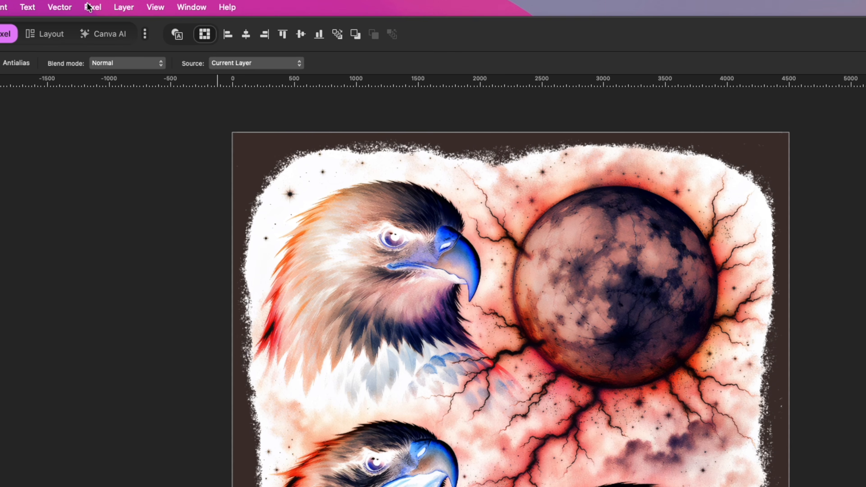
Step: Apply the Erase White Paper filter to the inverted eagle image and invert its colours back
{"action": "left_click", "coordinate": [90, 7]}
{"action": "mouse_move", "coordinate": [94, 34]}
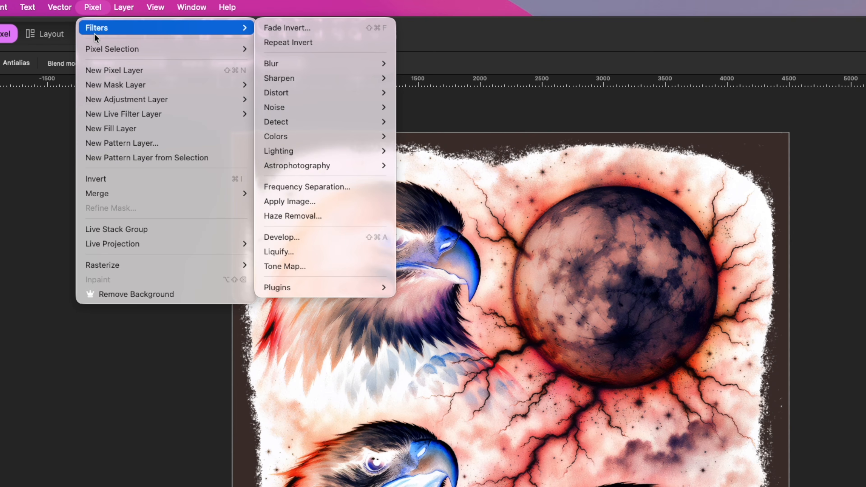
{"action": "mouse_move", "coordinate": [309, 141]}
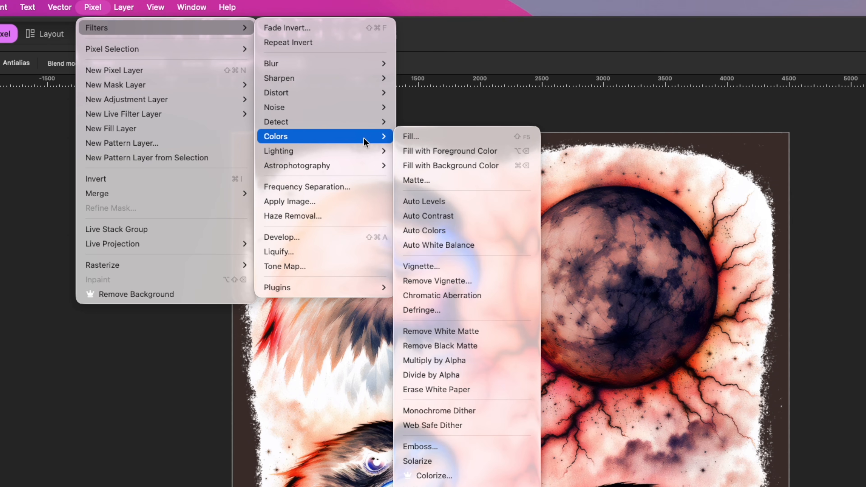
{"action": "left_click", "coordinate": [458, 392]}
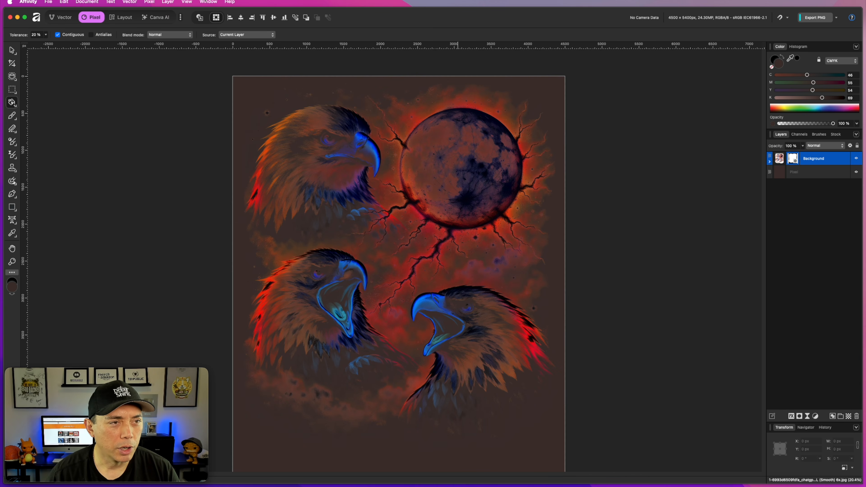
{"action": "left_click", "coordinate": [150, 2]}
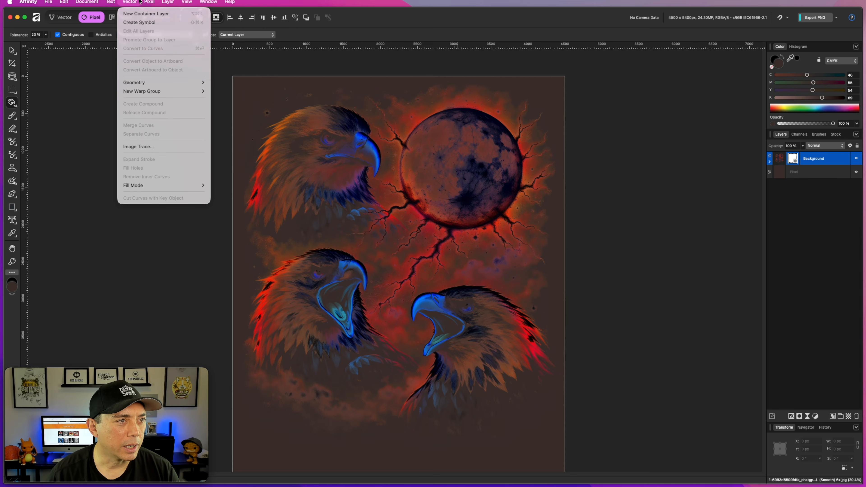
{"action": "left_click", "coordinate": [159, 104]}
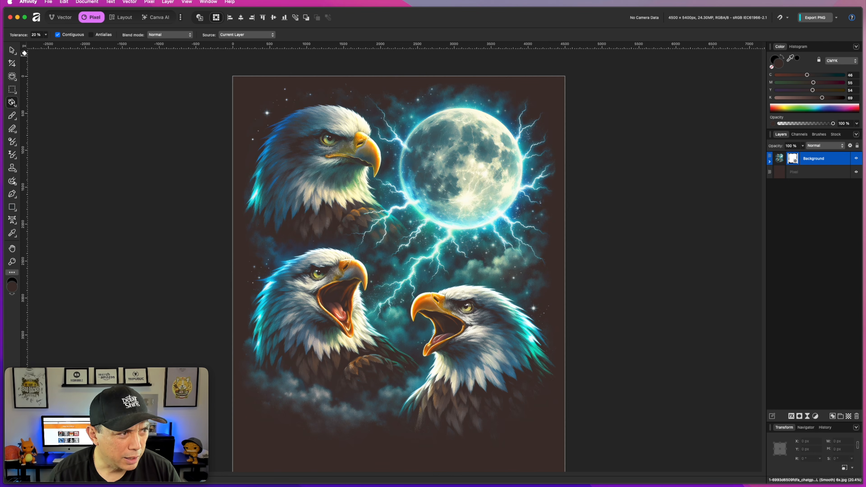
Step: Flood fill the lower pixel layer with bright blue, C 100, M 55, Y 0, K 0
{"action": "left_click", "coordinate": [12, 51]}
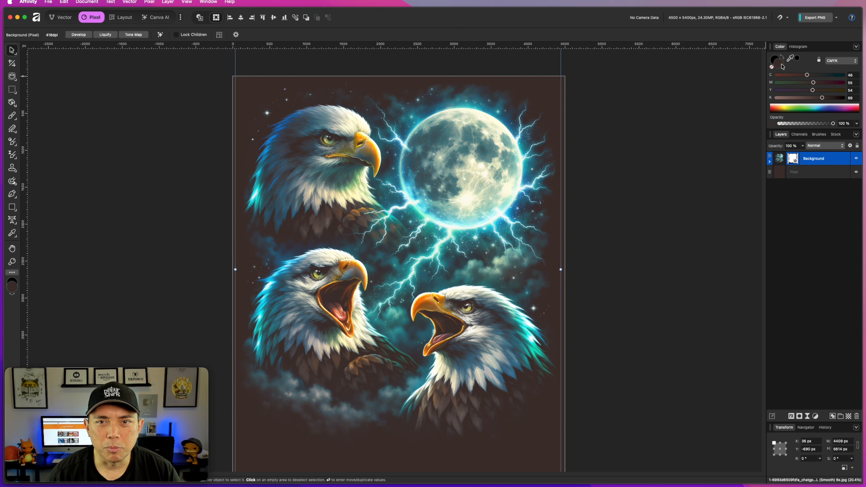
{"action": "left_click_drag", "start_coordinate": [823, 98], "coordinate": [693, 93]}
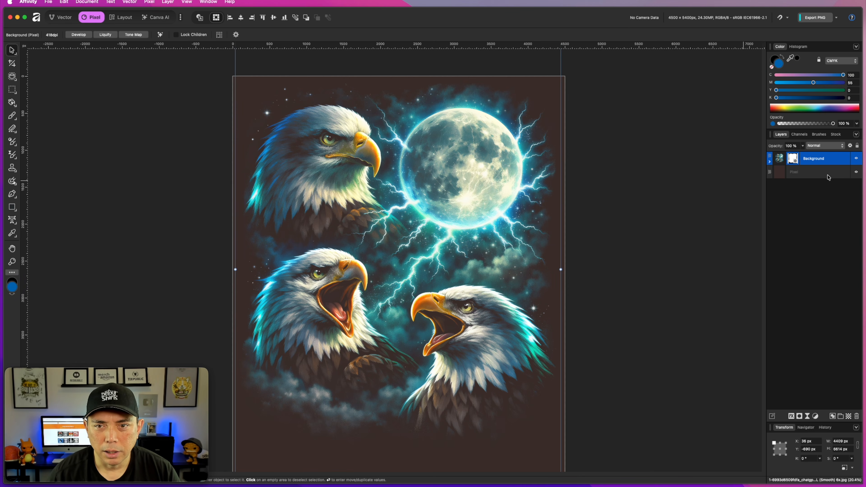
{"action": "left_click", "coordinate": [820, 171]}
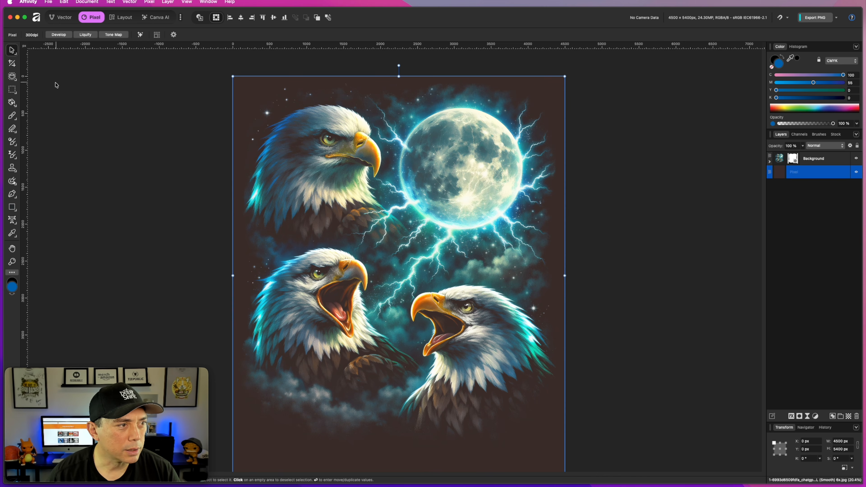
{"action": "left_click", "coordinate": [13, 102]}
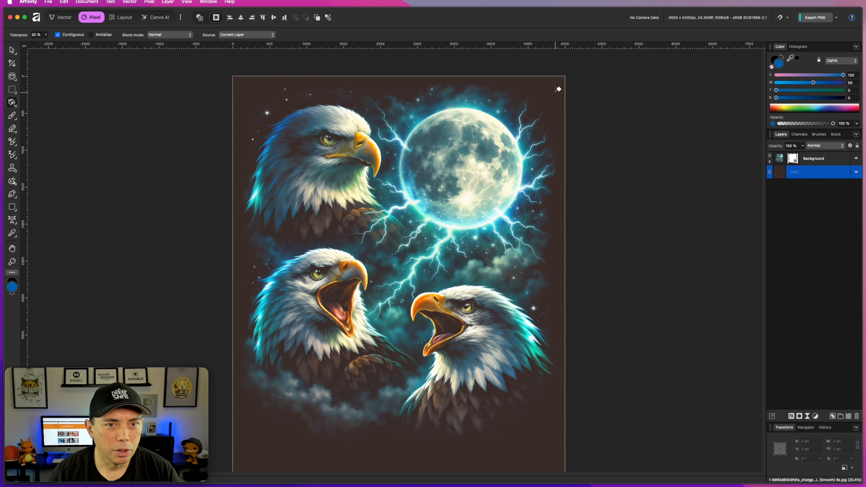
{"action": "left_click", "coordinate": [556, 82]}
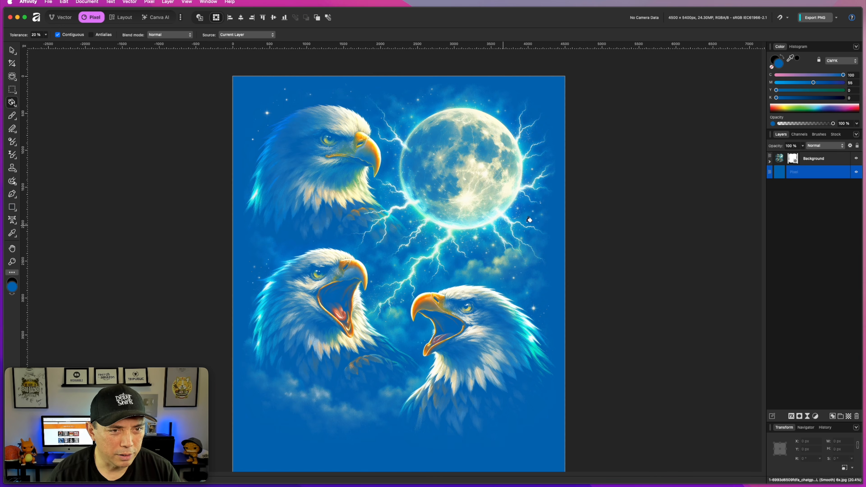
Step: Hide the blue pixel layer to check the artwork on transparency, and show it again
{"action": "left_click_drag", "start_coordinate": [777, 98], "coordinate": [800, 90]}
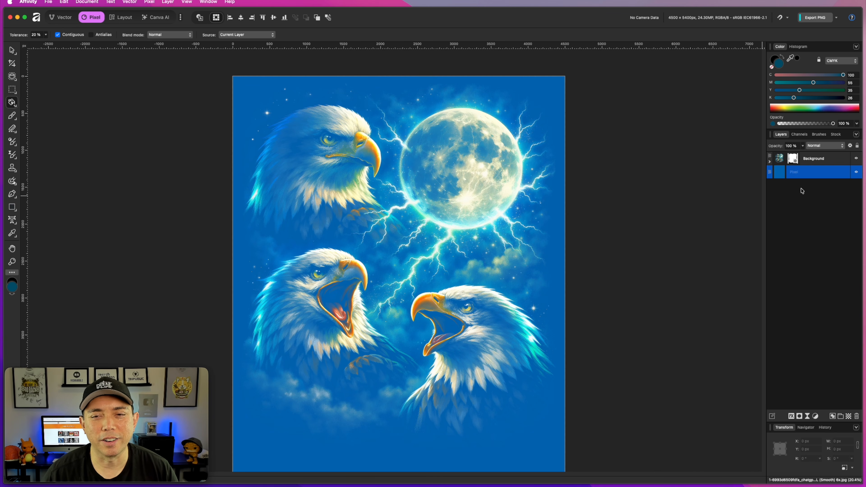
{"action": "left_click", "coordinate": [857, 173]}
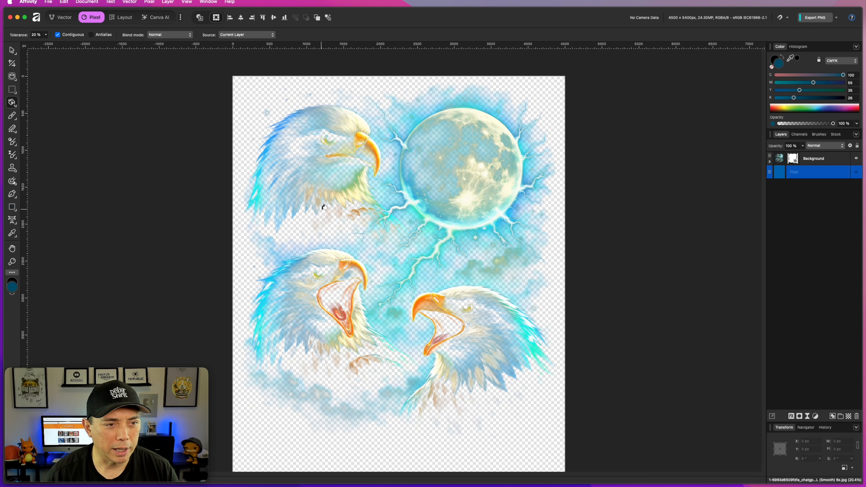
{"action": "left_click", "coordinate": [856, 173]}
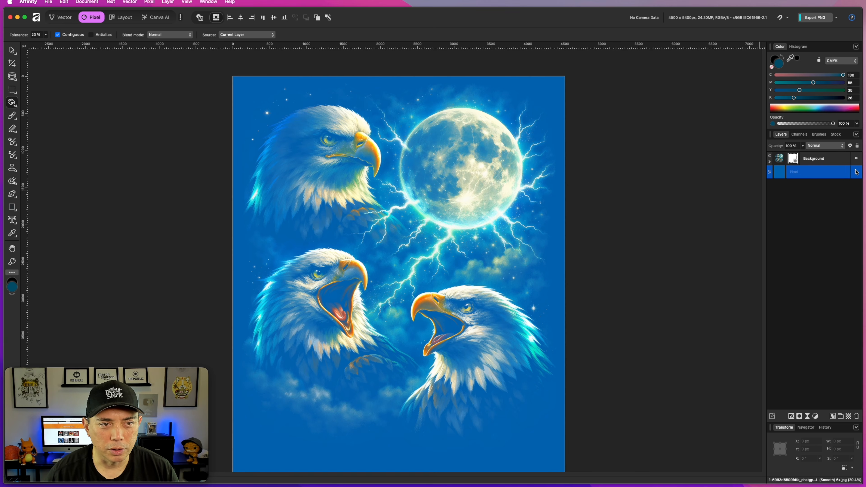
Step: Add a new pixel layer and place it between the Background artwork and the blue fill layer
{"action": "left_click", "coordinate": [823, 161]}
{"action": "left_click", "coordinate": [849, 417]}
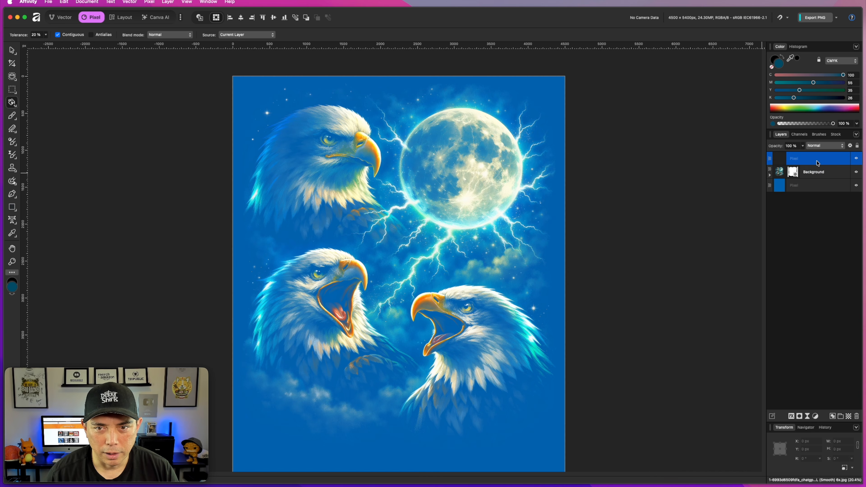
{"action": "key", "text": "Delete"}
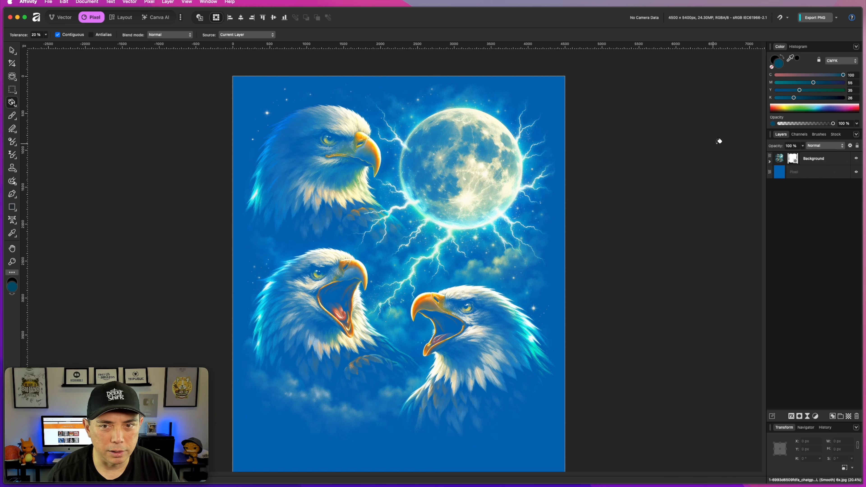
{"action": "key", "text": "shift+super+n"}
{"action": "left_click_drag", "start_coordinate": [829, 163], "coordinate": [826, 179]}
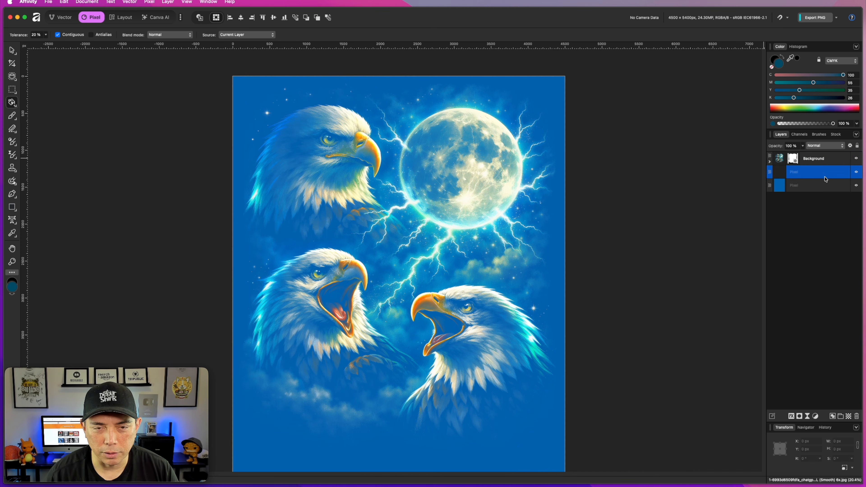
Step: Paint black behind the upper eagle's head and feathers on the new layer with a 220 px brush at 40% flow
{"action": "left_click", "coordinate": [12, 115]}
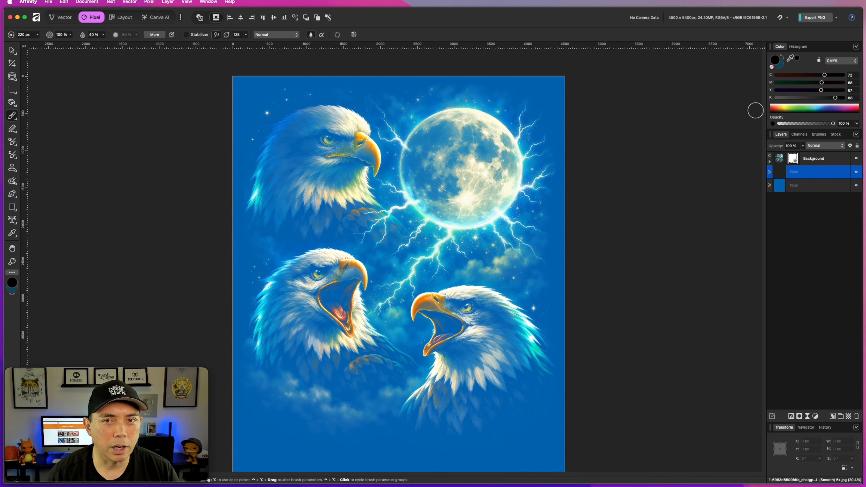
{"action": "mouse_move", "coordinate": [371, 158]}
{"action": "left_mouse_down"}
{"action": "mouse_move", "coordinate": [335, 147]}
{"action": "mouse_move", "coordinate": [317, 162]}
{"action": "mouse_move", "coordinate": [351, 144]}
{"action": "mouse_move", "coordinate": [343, 138]}
{"action": "mouse_move", "coordinate": [313, 147]}
{"action": "mouse_move", "coordinate": [327, 125]}
{"action": "mouse_move", "coordinate": [297, 130]}
{"action": "mouse_move", "coordinate": [279, 157]}
{"action": "mouse_move", "coordinate": [314, 126]}
{"action": "mouse_move", "coordinate": [309, 143]}
{"action": "mouse_move", "coordinate": [318, 130]}
{"action": "mouse_move", "coordinate": [362, 130]}
{"action": "mouse_move", "coordinate": [338, 119]}
{"action": "mouse_move", "coordinate": [285, 154]}
{"action": "mouse_move", "coordinate": [327, 138]}
{"action": "mouse_move", "coordinate": [297, 167]}
{"action": "mouse_move", "coordinate": [347, 173]}
{"action": "mouse_move", "coordinate": [369, 204]}
{"action": "mouse_move", "coordinate": [355, 168]}
{"action": "mouse_move", "coordinate": [297, 201]}
{"action": "mouse_move", "coordinate": [275, 195]}
{"action": "mouse_move", "coordinate": [283, 158]}
{"action": "mouse_move", "coordinate": [266, 197]}
{"action": "mouse_move", "coordinate": [270, 165]}
{"action": "mouse_move", "coordinate": [266, 172]}
{"action": "mouse_move", "coordinate": [258, 200]}
{"action": "mouse_move", "coordinate": [270, 193]}
{"action": "mouse_move", "coordinate": [289, 222]}
{"action": "mouse_move", "coordinate": [292, 191]}
{"action": "mouse_move", "coordinate": [274, 239]}
{"action": "mouse_move", "coordinate": [323, 193]}
{"action": "mouse_move", "coordinate": [347, 202]}
{"action": "mouse_move", "coordinate": [382, 238]}
{"action": "mouse_move", "coordinate": [367, 212]}
{"action": "mouse_move", "coordinate": [387, 232]}
{"action": "mouse_move", "coordinate": [374, 206]}
{"action": "mouse_move", "coordinate": [348, 198]}
{"action": "left_mouse_up"}
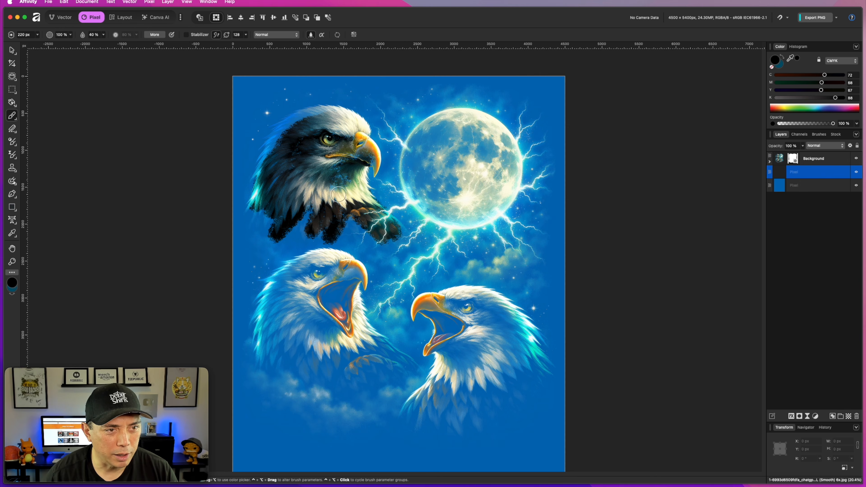
{"action": "mouse_move", "coordinate": [361, 149]}
{"action": "left_mouse_down"}
{"action": "mouse_move", "coordinate": [378, 169]}
{"action": "mouse_move", "coordinate": [345, 156]}
{"action": "mouse_move", "coordinate": [339, 181]}
{"action": "left_mouse_up"}
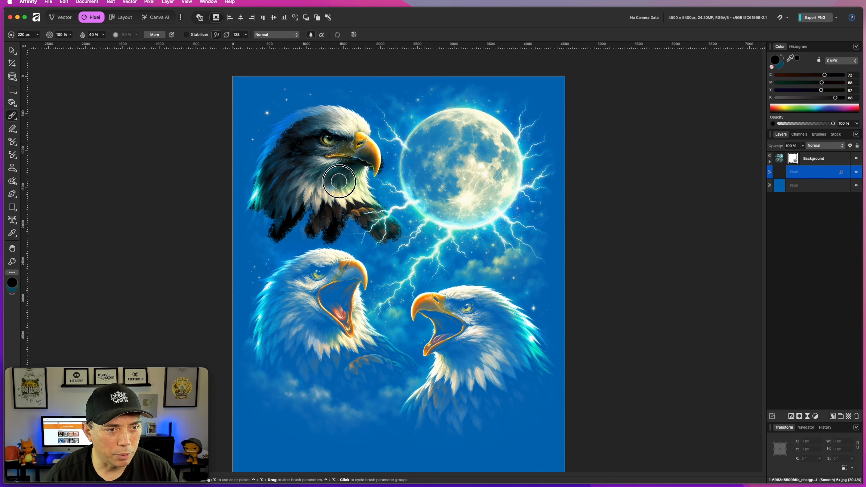
{"action": "mouse_move", "coordinate": [346, 127]}
{"action": "left_mouse_down"}
{"action": "mouse_move", "coordinate": [326, 112]}
{"action": "mouse_move", "coordinate": [303, 116]}
{"action": "mouse_move", "coordinate": [271, 161]}
{"action": "left_mouse_up"}
{"action": "mouse_move", "coordinate": [255, 205]}
{"action": "left_mouse_down"}
{"action": "mouse_move", "coordinate": [280, 212]}
{"action": "mouse_move", "coordinate": [269, 237]}
{"action": "left_mouse_up"}
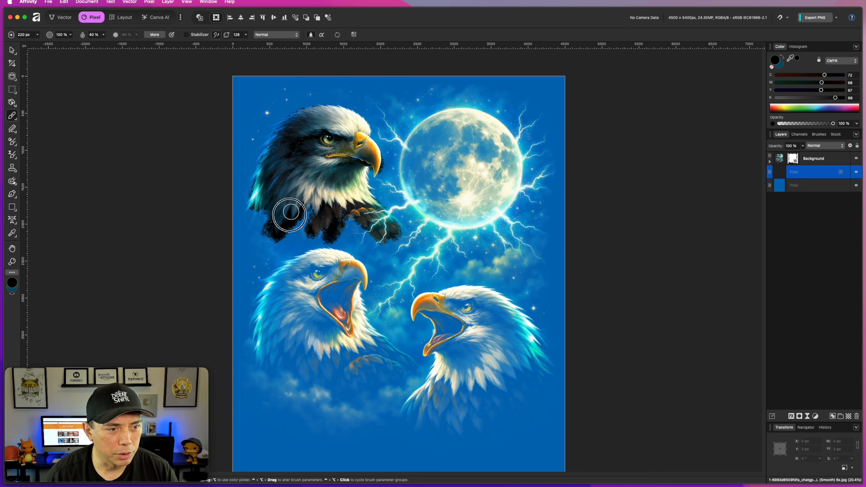
{"action": "mouse_move", "coordinate": [318, 216]}
{"action": "left_mouse_down"}
{"action": "mouse_move", "coordinate": [294, 235]}
{"action": "mouse_move", "coordinate": [355, 214]}
{"action": "mouse_move", "coordinate": [347, 241]}
{"action": "mouse_move", "coordinate": [364, 201]}
{"action": "left_mouse_up"}
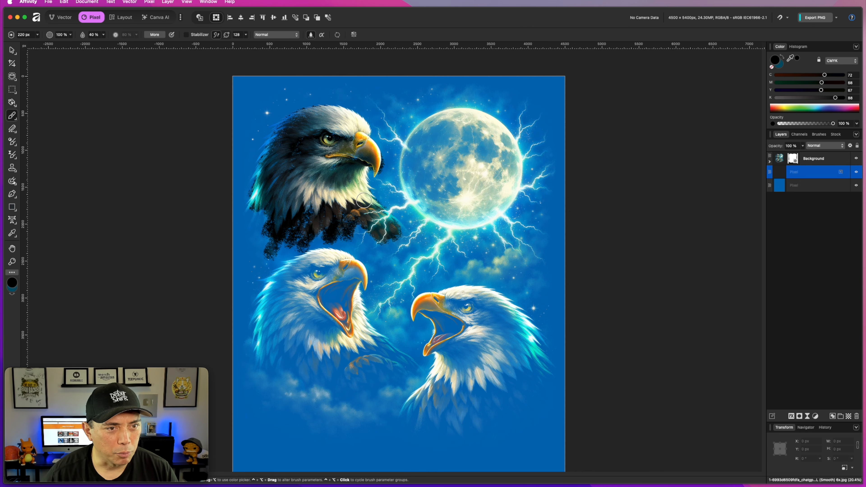
Step: Paint black behind the moon's dark patches, the lower-left eagle and the lower-right eagle's face
{"action": "mouse_move", "coordinate": [464, 125]}
{"action": "left_mouse_down"}
{"action": "mouse_move", "coordinate": [424, 166]}
{"action": "mouse_move", "coordinate": [456, 208]}
{"action": "mouse_move", "coordinate": [479, 147]}
{"action": "mouse_move", "coordinate": [435, 216]}
{"action": "mouse_move", "coordinate": [436, 169]}
{"action": "left_mouse_up"}
{"action": "left_click_drag", "start_coordinate": [373, 174], "coordinate": [375, 191]}
{"action": "mouse_move", "coordinate": [396, 246]}
{"action": "left_mouse_down"}
{"action": "mouse_move", "coordinate": [363, 228]}
{"action": "mouse_move", "coordinate": [380, 248]}
{"action": "mouse_move", "coordinate": [341, 251]}
{"action": "mouse_move", "coordinate": [353, 275]}
{"action": "mouse_move", "coordinate": [347, 265]}
{"action": "mouse_move", "coordinate": [298, 317]}
{"action": "mouse_move", "coordinate": [340, 270]}
{"action": "mouse_move", "coordinate": [301, 266]}
{"action": "mouse_move", "coordinate": [326, 258]}
{"action": "mouse_move", "coordinate": [276, 302]}
{"action": "mouse_move", "coordinate": [270, 334]}
{"action": "mouse_move", "coordinate": [306, 324]}
{"action": "mouse_move", "coordinate": [346, 285]}
{"action": "mouse_move", "coordinate": [336, 291]}
{"action": "mouse_move", "coordinate": [327, 283]}
{"action": "mouse_move", "coordinate": [344, 278]}
{"action": "mouse_move", "coordinate": [348, 335]}
{"action": "mouse_move", "coordinate": [353, 318]}
{"action": "mouse_move", "coordinate": [417, 380]}
{"action": "mouse_move", "coordinate": [359, 350]}
{"action": "mouse_move", "coordinate": [384, 352]}
{"action": "mouse_move", "coordinate": [357, 364]}
{"action": "mouse_move", "coordinate": [330, 315]}
{"action": "mouse_move", "coordinate": [350, 384]}
{"action": "mouse_move", "coordinate": [329, 346]}
{"action": "mouse_move", "coordinate": [368, 372]}
{"action": "mouse_move", "coordinate": [326, 324]}
{"action": "mouse_move", "coordinate": [323, 367]}
{"action": "mouse_move", "coordinate": [296, 307]}
{"action": "left_mouse_up"}
{"action": "mouse_move", "coordinate": [302, 249]}
{"action": "left_mouse_down"}
{"action": "mouse_move", "coordinate": [368, 254]}
{"action": "mouse_move", "coordinate": [361, 269]}
{"action": "mouse_move", "coordinate": [403, 244]}
{"action": "mouse_move", "coordinate": [311, 244]}
{"action": "mouse_move", "coordinate": [274, 258]}
{"action": "mouse_move", "coordinate": [259, 210]}
{"action": "mouse_move", "coordinate": [312, 207]}
{"action": "mouse_move", "coordinate": [289, 225]}
{"action": "mouse_move", "coordinate": [291, 255]}
{"action": "mouse_move", "coordinate": [270, 301]}
{"action": "mouse_move", "coordinate": [267, 339]}
{"action": "mouse_move", "coordinate": [291, 335]}
{"action": "mouse_move", "coordinate": [282, 361]}
{"action": "mouse_move", "coordinate": [318, 357]}
{"action": "mouse_move", "coordinate": [297, 339]}
{"action": "mouse_move", "coordinate": [293, 348]}
{"action": "mouse_move", "coordinate": [328, 383]}
{"action": "mouse_move", "coordinate": [405, 380]}
{"action": "left_mouse_up"}
{"action": "mouse_move", "coordinate": [423, 310]}
{"action": "left_mouse_down"}
{"action": "mouse_move", "coordinate": [448, 296]}
{"action": "mouse_move", "coordinate": [489, 300]}
{"action": "mouse_move", "coordinate": [524, 333]}
{"action": "mouse_move", "coordinate": [501, 310]}
{"action": "mouse_move", "coordinate": [442, 306]}
{"action": "mouse_move", "coordinate": [507, 333]}
{"action": "mouse_move", "coordinate": [436, 308]}
{"action": "mouse_move", "coordinate": [500, 324]}
{"action": "mouse_move", "coordinate": [457, 294]}
{"action": "mouse_move", "coordinate": [499, 316]}
{"action": "mouse_move", "coordinate": [451, 319]}
{"action": "left_mouse_up"}
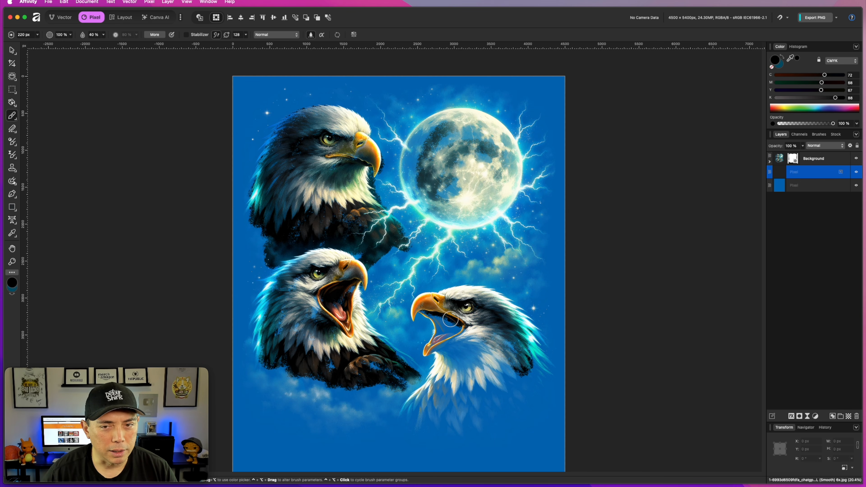
Step: Check the black coverage with the blue layer hidden, and extend the black behind the lower-right eagle and the clouds around the moon
{"action": "left_click", "coordinate": [857, 186]}
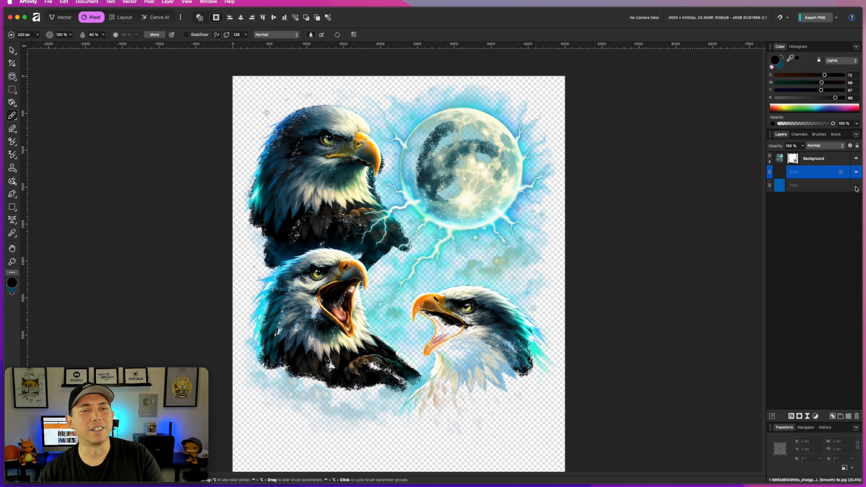
{"action": "left_click", "coordinate": [857, 186]}
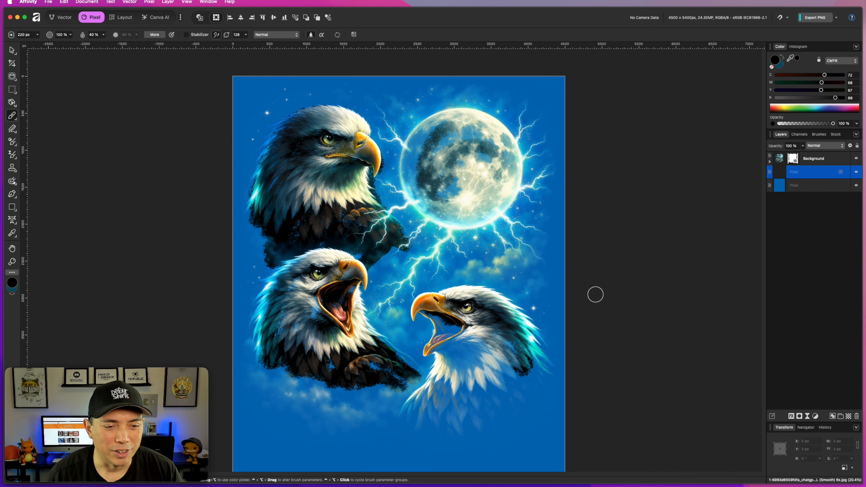
{"action": "mouse_move", "coordinate": [448, 301]}
{"action": "left_mouse_down"}
{"action": "mouse_move", "coordinate": [409, 318]}
{"action": "mouse_move", "coordinate": [362, 298]}
{"action": "mouse_move", "coordinate": [385, 277]}
{"action": "mouse_move", "coordinate": [391, 238]}
{"action": "mouse_move", "coordinate": [405, 237]}
{"action": "mouse_move", "coordinate": [396, 231]}
{"action": "mouse_move", "coordinate": [367, 247]}
{"action": "mouse_move", "coordinate": [355, 271]}
{"action": "mouse_move", "coordinate": [404, 219]}
{"action": "mouse_move", "coordinate": [385, 203]}
{"action": "mouse_move", "coordinate": [422, 224]}
{"action": "mouse_move", "coordinate": [474, 227]}
{"action": "mouse_move", "coordinate": [456, 263]}
{"action": "mouse_move", "coordinate": [496, 262]}
{"action": "mouse_move", "coordinate": [476, 283]}
{"action": "mouse_move", "coordinate": [417, 258]}
{"action": "mouse_move", "coordinate": [407, 287]}
{"action": "mouse_move", "coordinate": [412, 319]}
{"action": "mouse_move", "coordinate": [395, 339]}
{"action": "mouse_move", "coordinate": [417, 363]}
{"action": "mouse_move", "coordinate": [400, 343]}
{"action": "mouse_move", "coordinate": [405, 336]}
{"action": "mouse_move", "coordinate": [431, 368]}
{"action": "mouse_move", "coordinate": [499, 354]}
{"action": "mouse_move", "coordinate": [512, 364]}
{"action": "mouse_move", "coordinate": [440, 342]}
{"action": "mouse_move", "coordinate": [405, 354]}
{"action": "mouse_move", "coordinate": [374, 348]}
{"action": "mouse_move", "coordinate": [388, 373]}
{"action": "mouse_move", "coordinate": [420, 383]}
{"action": "mouse_move", "coordinate": [398, 398]}
{"action": "mouse_move", "coordinate": [310, 366]}
{"action": "mouse_move", "coordinate": [273, 365]}
{"action": "mouse_move", "coordinate": [331, 368]}
{"action": "mouse_move", "coordinate": [427, 397]}
{"action": "mouse_move", "coordinate": [455, 371]}
{"action": "mouse_move", "coordinate": [439, 395]}
{"action": "mouse_move", "coordinate": [484, 396]}
{"action": "mouse_move", "coordinate": [539, 377]}
{"action": "mouse_move", "coordinate": [504, 354]}
{"action": "mouse_move", "coordinate": [437, 346]}
{"action": "mouse_move", "coordinate": [458, 333]}
{"action": "mouse_move", "coordinate": [425, 316]}
{"action": "mouse_move", "coordinate": [453, 340]}
{"action": "mouse_move", "coordinate": [499, 347]}
{"action": "mouse_move", "coordinate": [461, 351]}
{"action": "mouse_move", "coordinate": [515, 348]}
{"action": "mouse_move", "coordinate": [473, 360]}
{"action": "mouse_move", "coordinate": [459, 331]}
{"action": "mouse_move", "coordinate": [466, 306]}
{"action": "mouse_move", "coordinate": [486, 320]}
{"action": "left_mouse_up"}
{"action": "mouse_move", "coordinate": [447, 279]}
{"action": "left_mouse_down"}
{"action": "mouse_move", "coordinate": [416, 311]}
{"action": "mouse_move", "coordinate": [399, 297]}
{"action": "mouse_move", "coordinate": [320, 291]}
{"action": "mouse_move", "coordinate": [309, 316]}
{"action": "mouse_move", "coordinate": [281, 337]}
{"action": "mouse_move", "coordinate": [285, 326]}
{"action": "mouse_move", "coordinate": [349, 321]}
{"action": "mouse_move", "coordinate": [353, 304]}
{"action": "mouse_move", "coordinate": [392, 311]}
{"action": "mouse_move", "coordinate": [399, 287]}
{"action": "mouse_move", "coordinate": [373, 272]}
{"action": "mouse_move", "coordinate": [399, 203]}
{"action": "mouse_move", "coordinate": [383, 162]}
{"action": "mouse_move", "coordinate": [401, 176]}
{"action": "mouse_move", "coordinate": [380, 143]}
{"action": "mouse_move", "coordinate": [405, 155]}
{"action": "mouse_move", "coordinate": [411, 132]}
{"action": "mouse_move", "coordinate": [396, 128]}
{"action": "mouse_move", "coordinate": [438, 118]}
{"action": "left_mouse_up"}
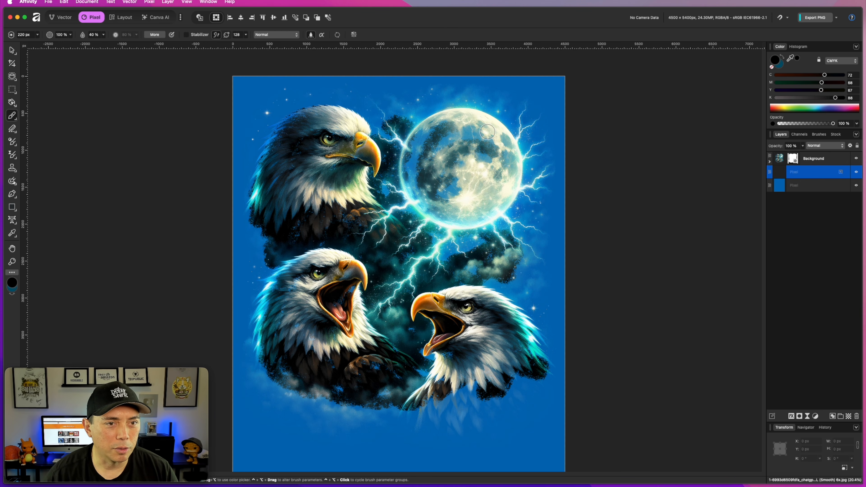
Step: Paint a black halftone texture around the lightning between the upper eagle and the moon with the 128 px Halftone Brush 04 from Textures
{"action": "left_click", "coordinate": [820, 134]}
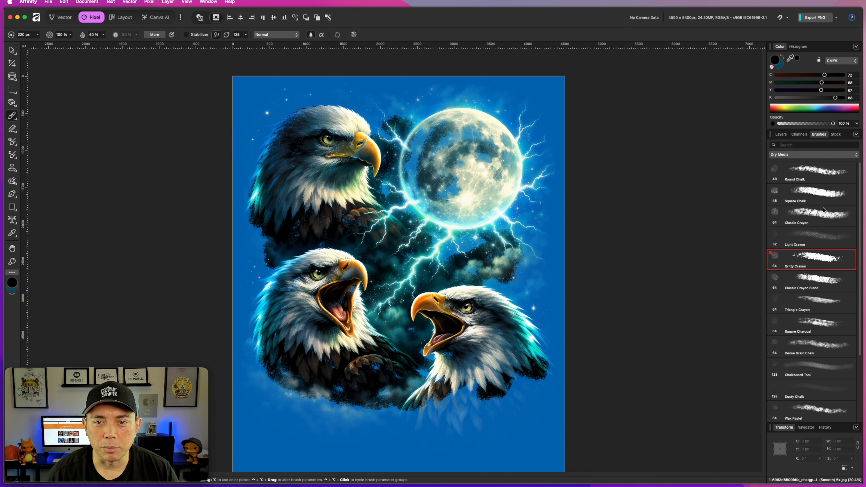
{"action": "left_click", "coordinate": [804, 160]}
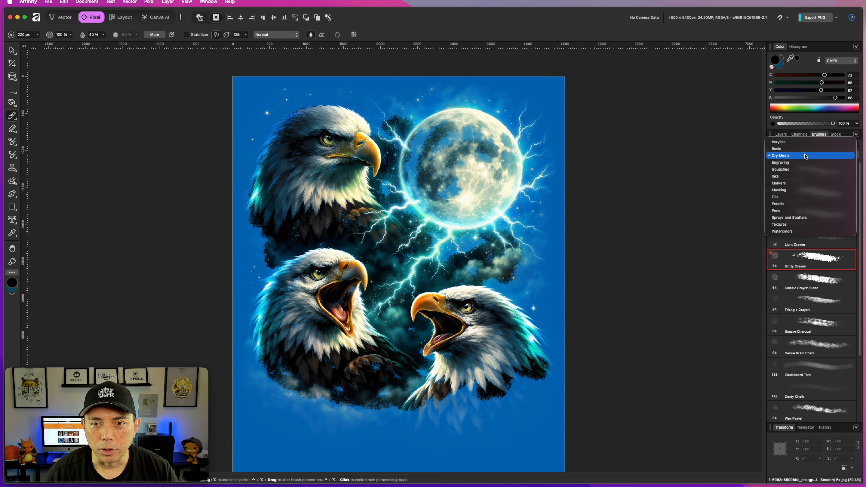
{"action": "left_click", "coordinate": [788, 151]}
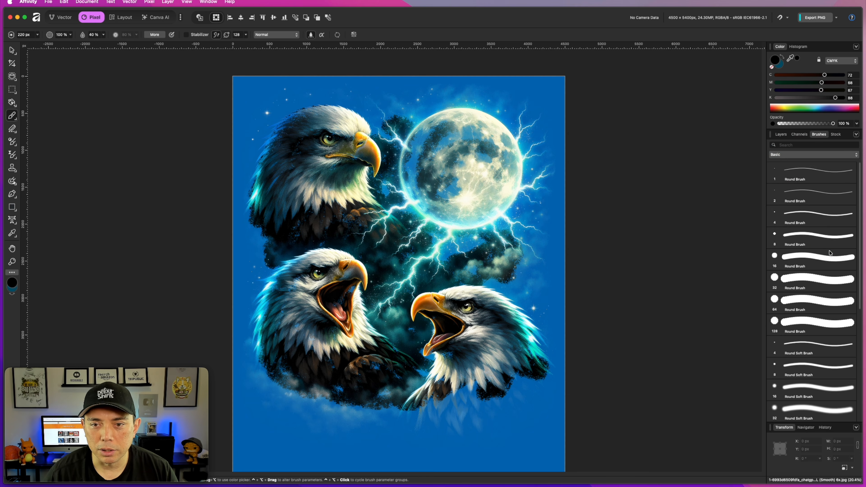
{"action": "scroll", "coordinate": [811, 334], "scroll_direction": "up", "scroll_amount": 3}
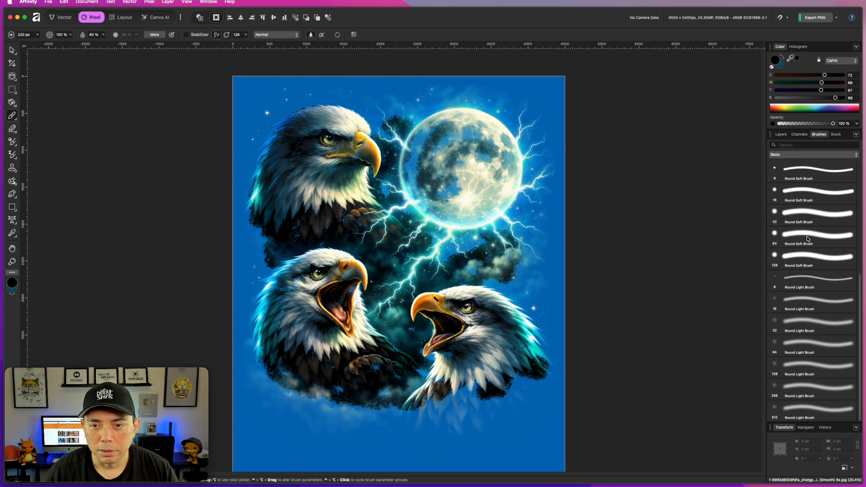
{"action": "left_click", "coordinate": [787, 154]}
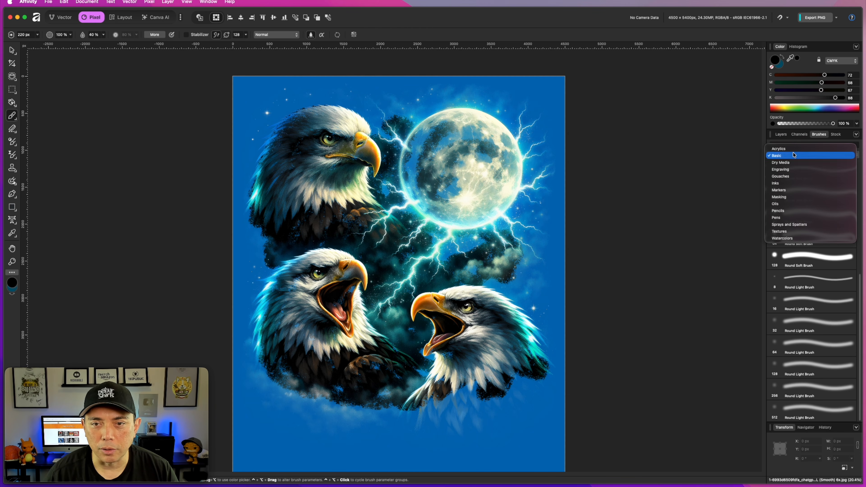
{"action": "left_click", "coordinate": [795, 231]}
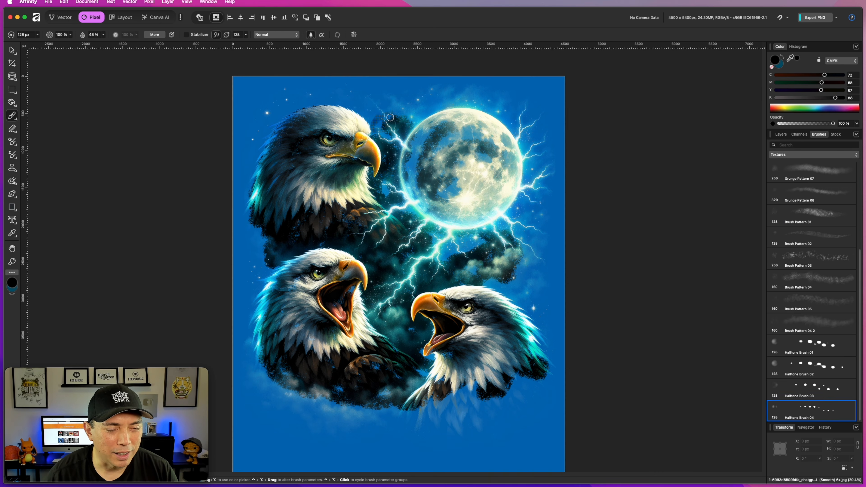
{"action": "scroll", "coordinate": [392, 117], "scroll_direction": "up", "scroll_amount": 5}
{"action": "mouse_move", "coordinate": [344, 169]}
{"action": "left_mouse_down"}
{"action": "mouse_move", "coordinate": [319, 147]}
{"action": "mouse_move", "coordinate": [386, 184]}
{"action": "mouse_move", "coordinate": [317, 162]}
{"action": "mouse_move", "coordinate": [416, 97]}
{"action": "mouse_move", "coordinate": [479, 116]}
{"action": "mouse_move", "coordinate": [437, 81]}
{"action": "mouse_move", "coordinate": [310, 100]}
{"action": "mouse_move", "coordinate": [214, 77]}
{"action": "mouse_move", "coordinate": [290, 122]}
{"action": "left_mouse_up"}
{"action": "mouse_move", "coordinate": [463, 181]}
{"action": "left_mouse_down"}
{"action": "mouse_move", "coordinate": [463, 206]}
{"action": "mouse_move", "coordinate": [485, 219]}
{"action": "mouse_move", "coordinate": [501, 213]}
{"action": "mouse_move", "coordinate": [494, 125]}
{"action": "mouse_move", "coordinate": [457, 104]}
{"action": "mouse_move", "coordinate": [514, 128]}
{"action": "mouse_move", "coordinate": [538, 121]}
{"action": "mouse_move", "coordinate": [499, 118]}
{"action": "mouse_move", "coordinate": [413, 142]}
{"action": "mouse_move", "coordinate": [378, 169]}
{"action": "mouse_move", "coordinate": [324, 181]}
{"action": "mouse_move", "coordinate": [380, 182]}
{"action": "mouse_move", "coordinate": [409, 217]}
{"action": "mouse_move", "coordinate": [355, 186]}
{"action": "left_mouse_up"}
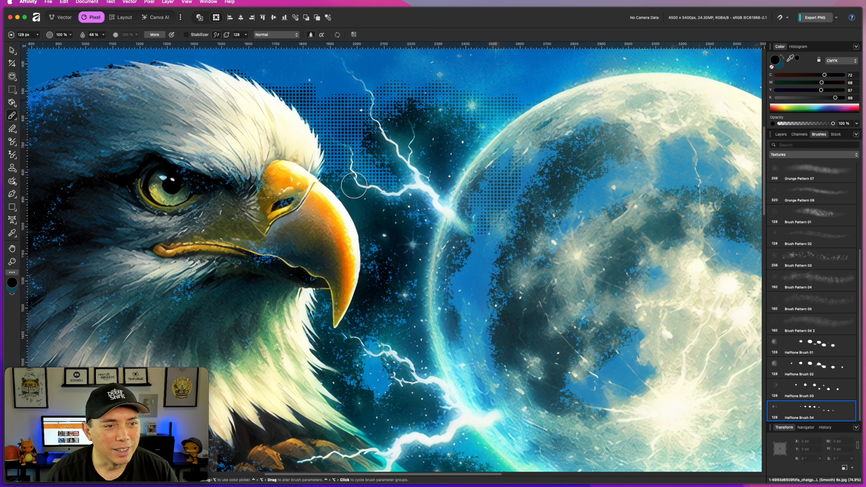
{"action": "mouse_move", "coordinate": [408, 302]}
{"action": "left_mouse_down"}
{"action": "mouse_move", "coordinate": [400, 348]}
{"action": "mouse_move", "coordinate": [451, 271]}
{"action": "left_mouse_up"}
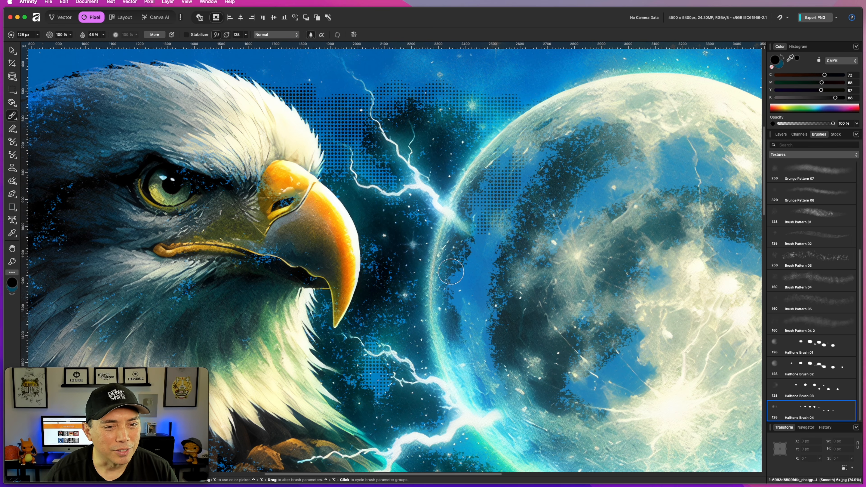
Step: Paint black halftone dots along the outer edge of the upper eagle's neck and the dark area beneath it
{"action": "scroll", "coordinate": [451, 272], "scroll_direction": "down", "scroll_amount": 5}
{"action": "scroll", "coordinate": [457, 259], "scroll_direction": "down", "scroll_amount": 5}
{"action": "left_click", "coordinate": [217, 269]}
{"action": "scroll", "coordinate": [217, 269], "scroll_direction": "up", "scroll_amount": 3}
{"action": "mouse_move", "coordinate": [248, 279]}
{"action": "left_mouse_down"}
{"action": "mouse_move", "coordinate": [245, 303]}
{"action": "mouse_move", "coordinate": [309, 257]}
{"action": "mouse_move", "coordinate": [244, 325]}
{"action": "mouse_move", "coordinate": [262, 369]}
{"action": "left_mouse_up"}
{"action": "mouse_move", "coordinate": [225, 296]}
{"action": "left_mouse_down"}
{"action": "mouse_move", "coordinate": [201, 228]}
{"action": "mouse_move", "coordinate": [208, 165]}
{"action": "mouse_move", "coordinate": [192, 204]}
{"action": "mouse_move", "coordinate": [197, 246]}
{"action": "mouse_move", "coordinate": [197, 208]}
{"action": "mouse_move", "coordinate": [178, 221]}
{"action": "mouse_move", "coordinate": [198, 214]}
{"action": "left_mouse_up"}
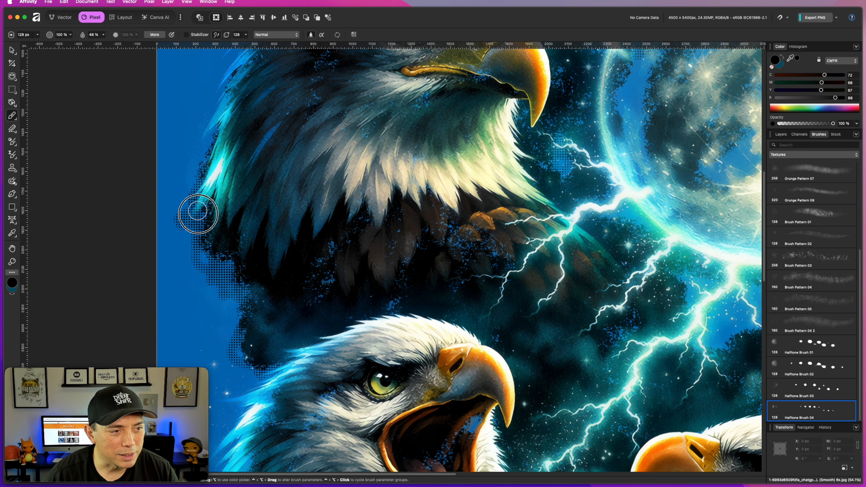
Step: Paint black behind the lower-right eagle's lower beak, chest and bottom feathers with the 64 px Dense Grain Chalk brush from Dry Media
{"action": "key", "text": "super+0"}
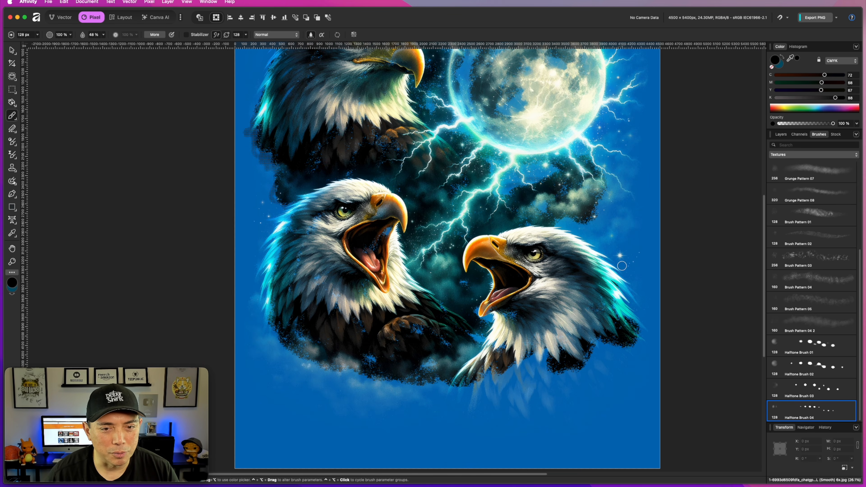
{"action": "scroll", "coordinate": [516, 318], "scroll_direction": "up", "scroll_amount": 5}
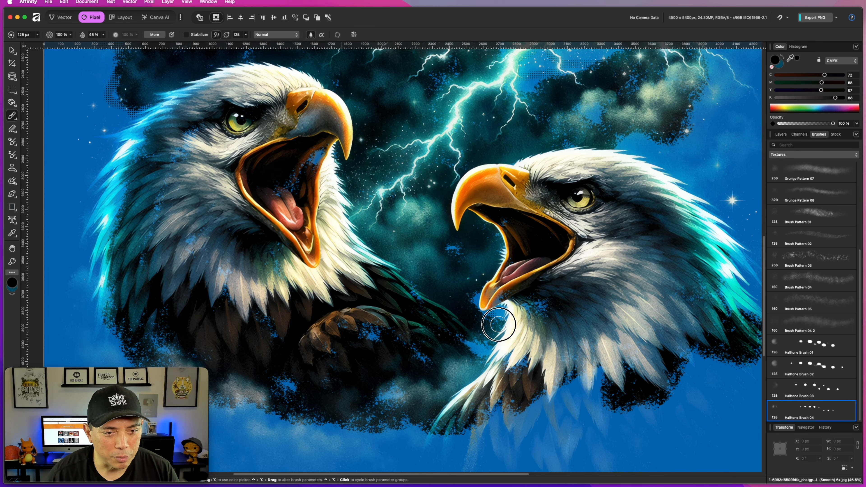
{"action": "left_click", "coordinate": [811, 156]}
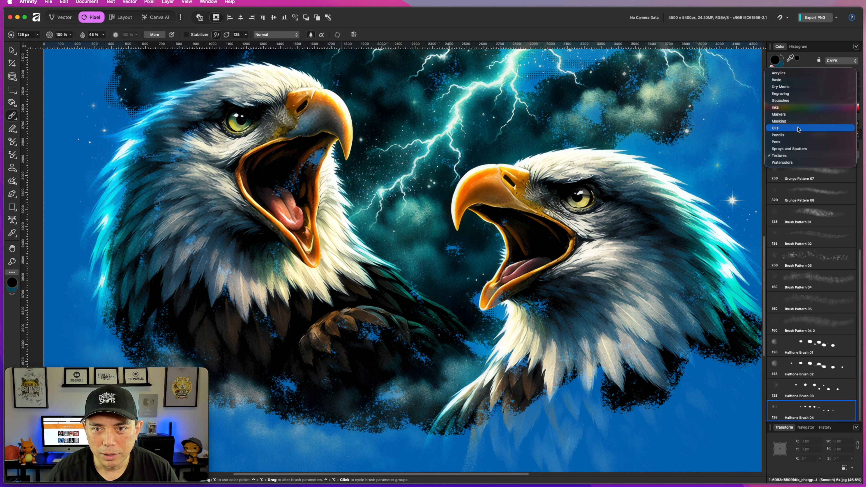
{"action": "left_click", "coordinate": [806, 88]}
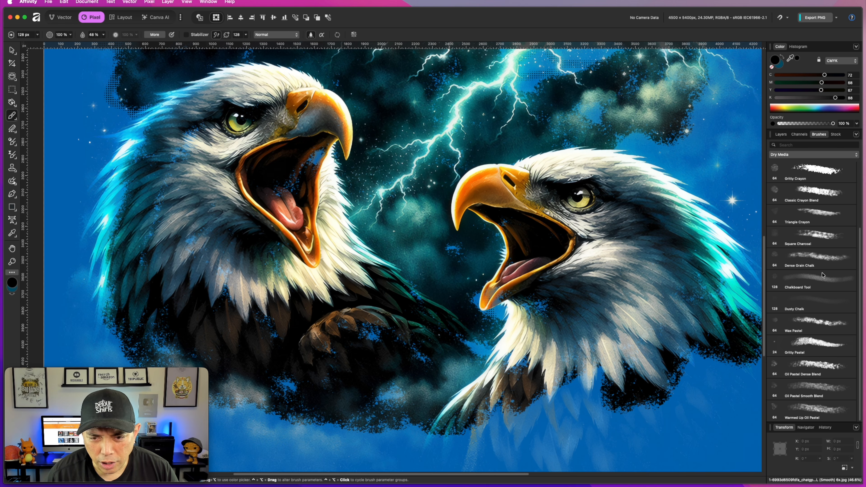
{"action": "left_click", "coordinate": [816, 264]}
{"action": "mouse_move", "coordinate": [482, 318]}
{"action": "left_mouse_down"}
{"action": "mouse_move", "coordinate": [520, 302]}
{"action": "mouse_move", "coordinate": [472, 302]}
{"action": "mouse_move", "coordinate": [499, 326]}
{"action": "mouse_move", "coordinate": [502, 350]}
{"action": "mouse_move", "coordinate": [486, 344]}
{"action": "mouse_move", "coordinate": [525, 361]}
{"action": "left_mouse_up"}
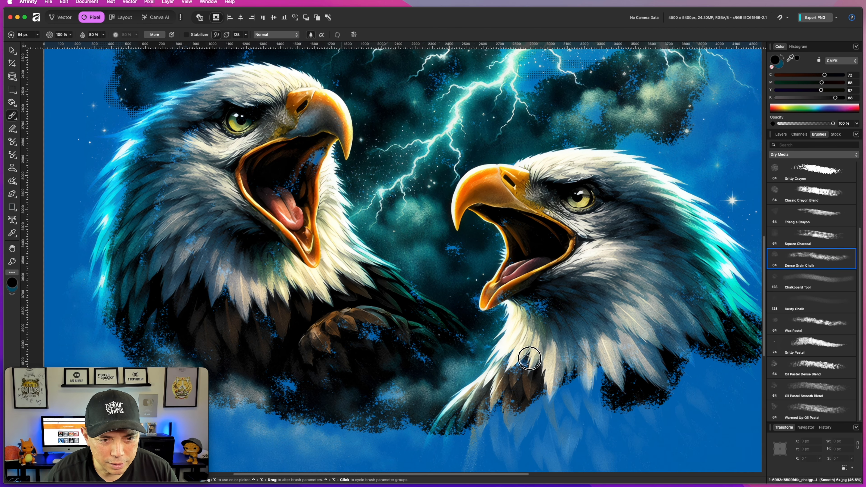
{"action": "left_click_drag", "start_coordinate": [510, 304], "coordinate": [493, 302]}
{"action": "mouse_move", "coordinate": [603, 366]}
{"action": "left_mouse_down"}
{"action": "mouse_move", "coordinate": [607, 381]}
{"action": "mouse_move", "coordinate": [591, 379]}
{"action": "mouse_move", "coordinate": [566, 396]}
{"action": "mouse_move", "coordinate": [522, 397]}
{"action": "left_mouse_up"}
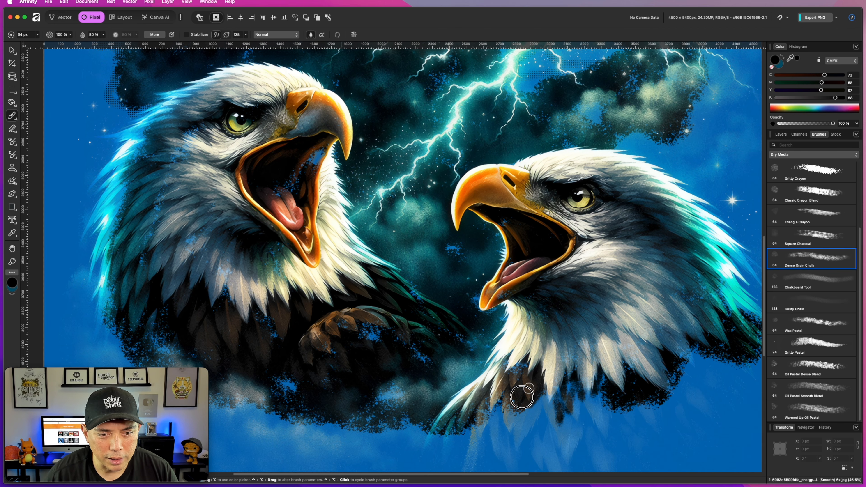
{"action": "key", "text": "super+0"}
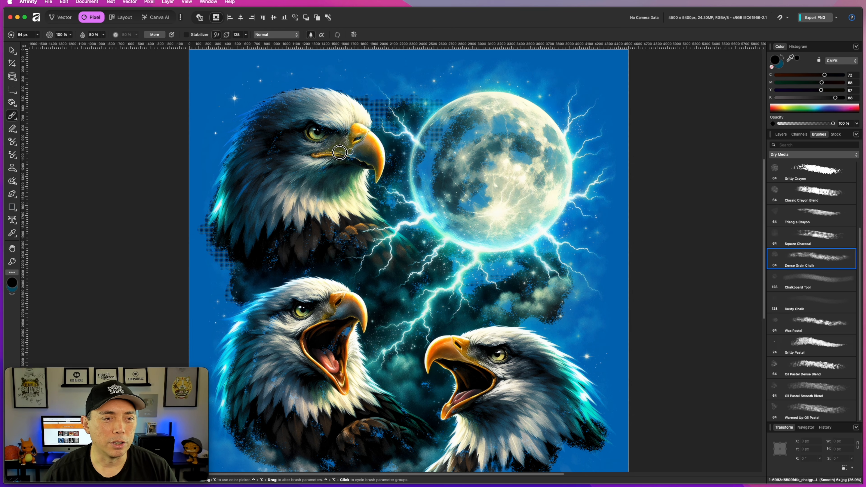
{"action": "key", "text": "super+minus"}
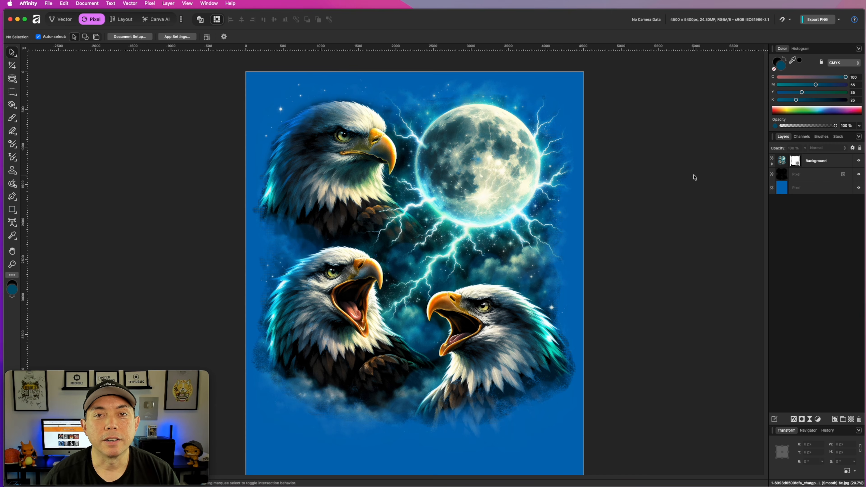
Step: Examine the moon, lightning, all three eagles and the halftone edges up close against the blue background
{"action": "scroll", "coordinate": [432, 131], "scroll_direction": "up", "scroll_amount": 5}
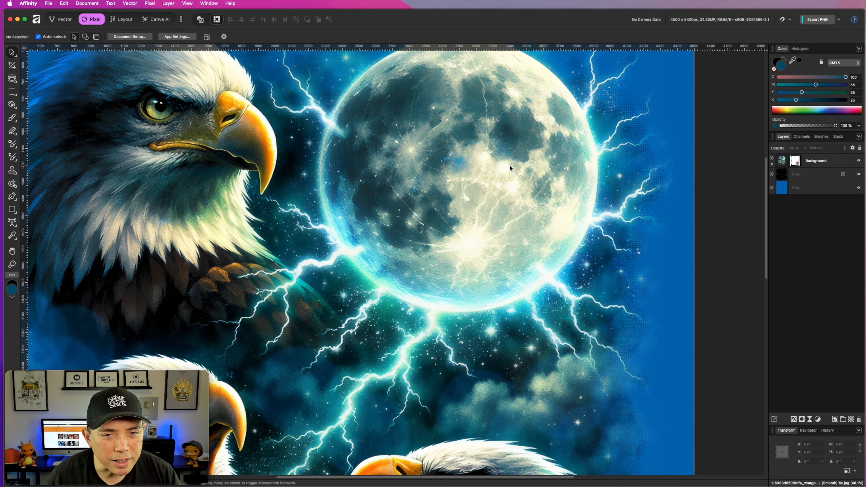
{"action": "scroll", "coordinate": [668, 187], "scroll_direction": "up", "scroll_amount": 1}
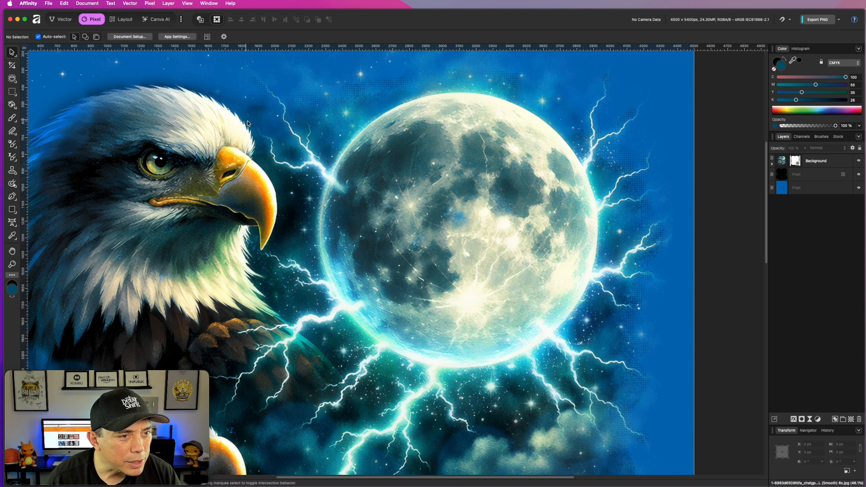
{"action": "scroll", "coordinate": [687, 183], "scroll_direction": "down", "scroll_amount": 10}
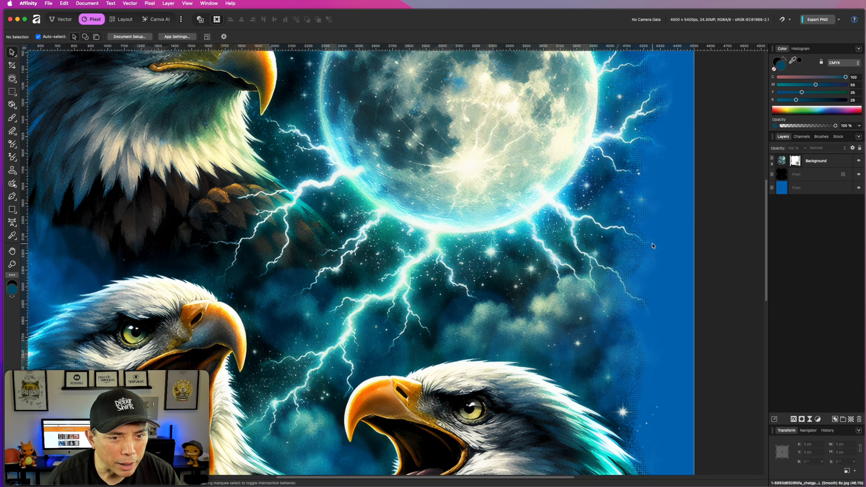
{"action": "scroll", "coordinate": [692, 247], "scroll_direction": "down", "scroll_amount": 7}
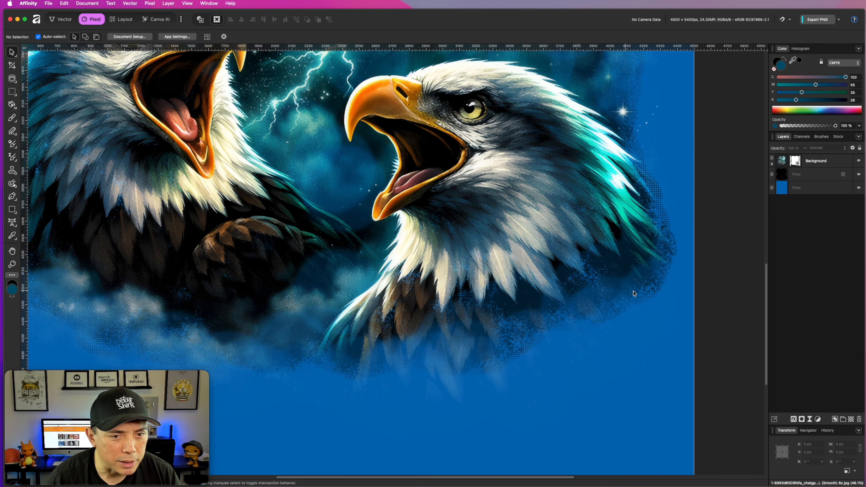
{"action": "scroll", "coordinate": [502, 360], "scroll_direction": "up", "scroll_amount": 5}
{"action": "scroll", "coordinate": [503, 360], "scroll_direction": "left", "scroll_amount": 10}
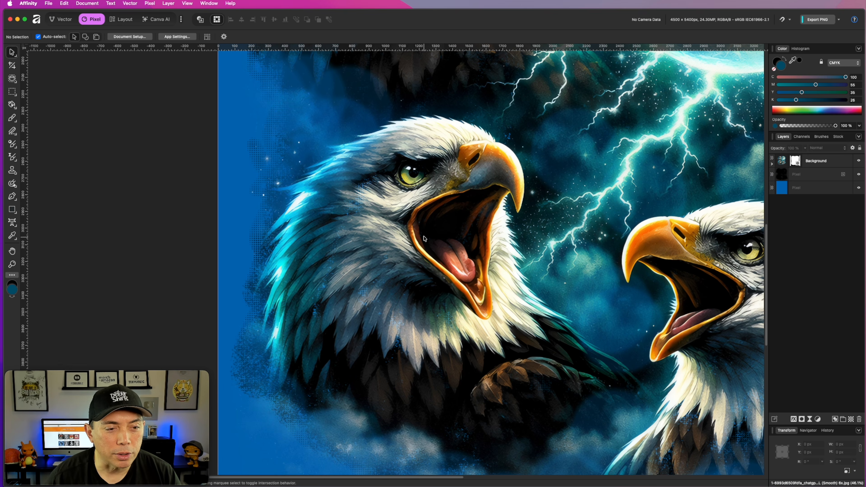
{"action": "scroll", "coordinate": [466, 132], "scroll_direction": "up", "scroll_amount": 9}
{"action": "scroll", "coordinate": [468, 159], "scroll_direction": "down", "scroll_amount": 5}
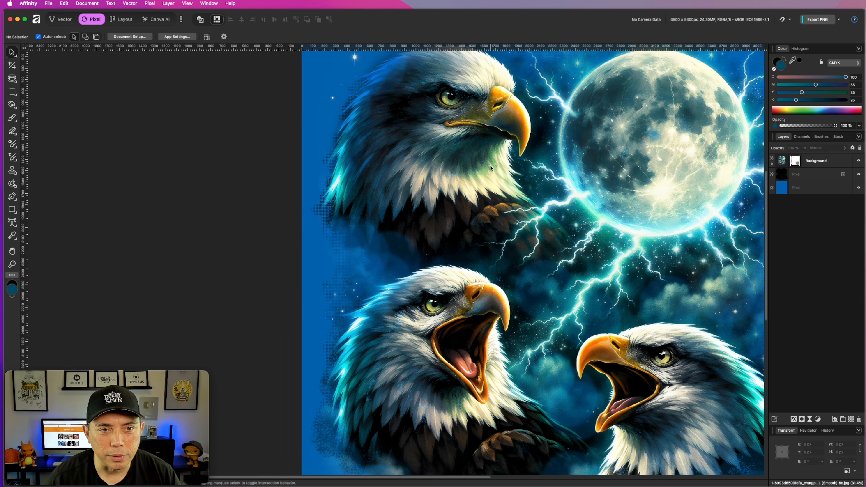
{"action": "scroll", "coordinate": [491, 168], "scroll_direction": "down", "scroll_amount": 3}
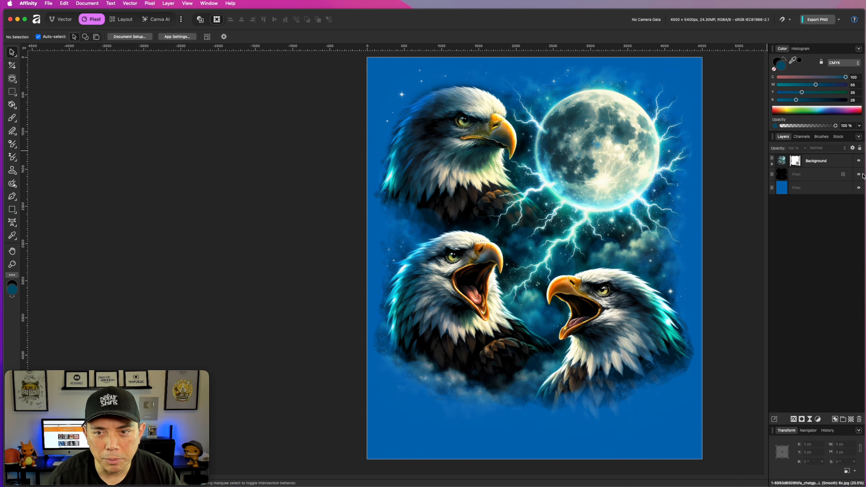
Step: Hide the blue background layer, and compare the artwork with and without the black layer over both blue and transparency
{"action": "left_click", "coordinate": [859, 174]}
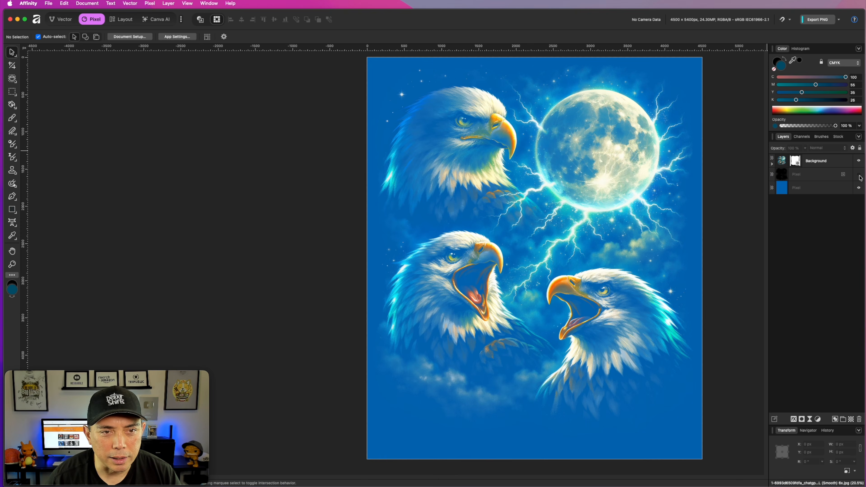
{"action": "left_click", "coordinate": [859, 174]}
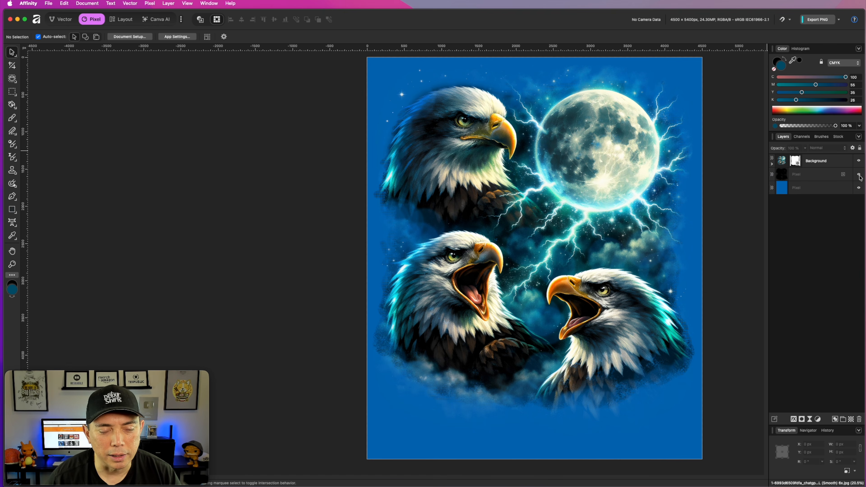
{"action": "left_click", "coordinate": [859, 188]}
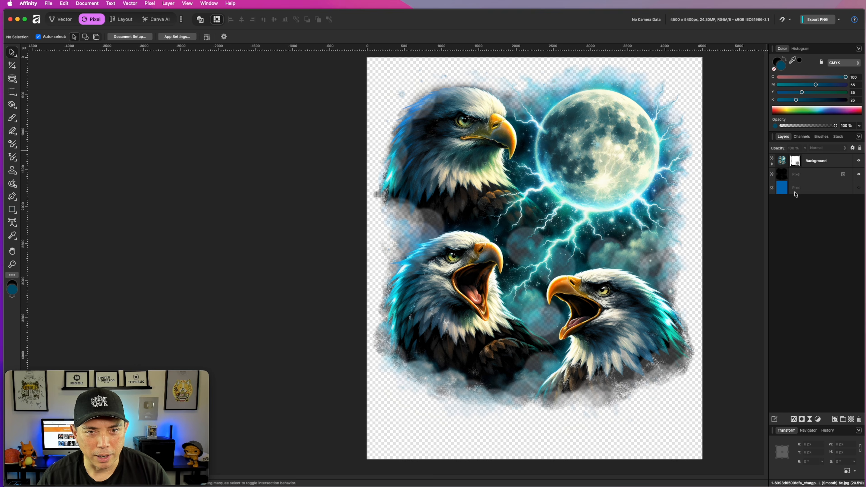
{"action": "left_click", "coordinate": [859, 175]}
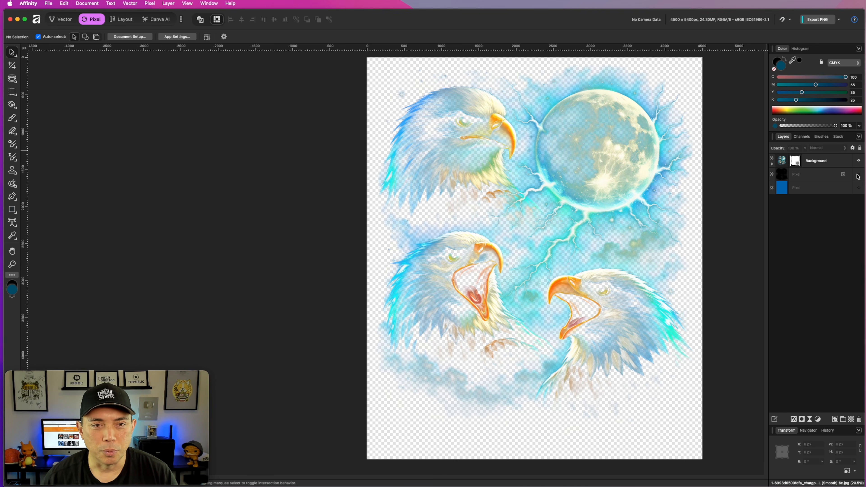
{"action": "left_click", "coordinate": [858, 176]}
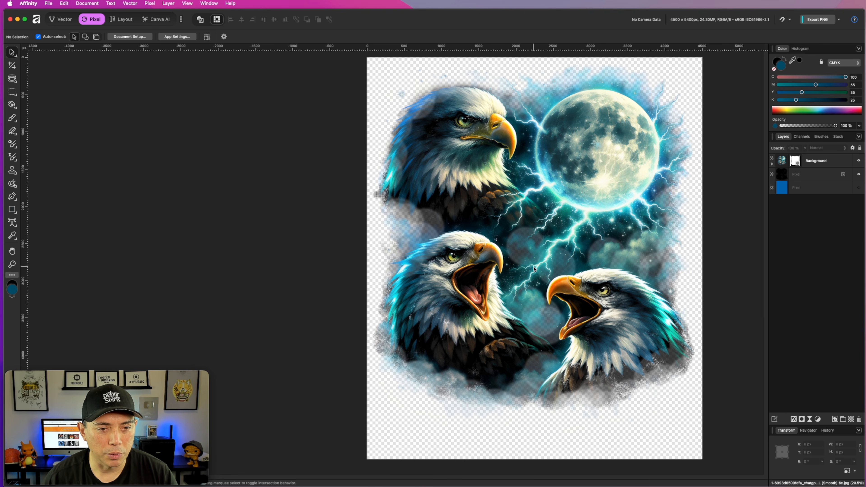
Step: Inspect the clouds, eagles and outer edges up close for semi-transparent areas against the transparent background
{"action": "scroll", "coordinate": [534, 265], "scroll_direction": "up", "scroll_amount": 5}
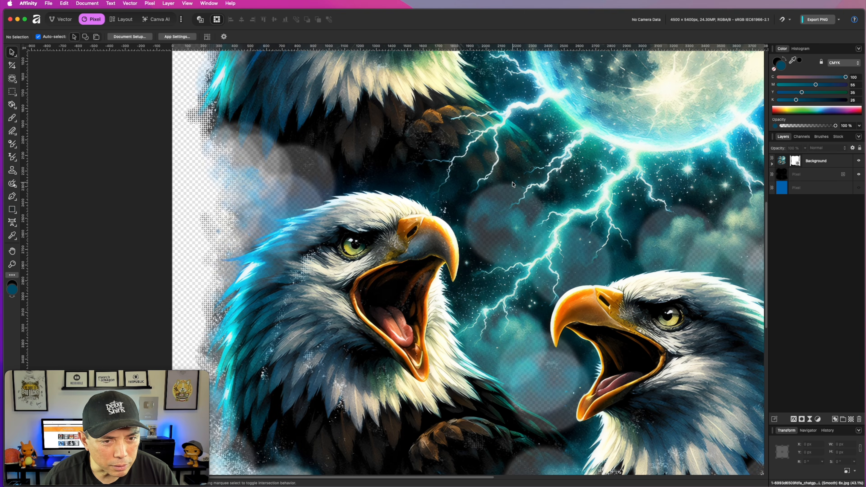
{"action": "scroll", "coordinate": [513, 185], "scroll_direction": "down", "scroll_amount": 4}
{"action": "scroll", "coordinate": [672, 215], "scroll_direction": "up", "scroll_amount": 5}
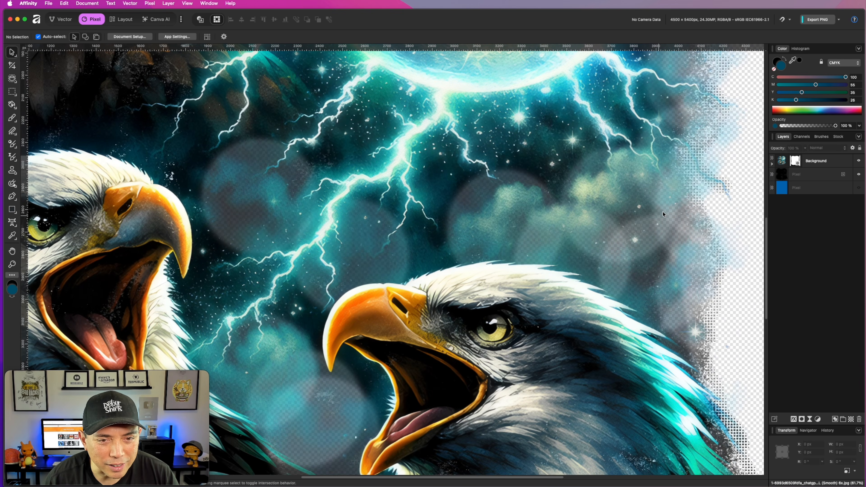
{"action": "key", "text": "super+0"}
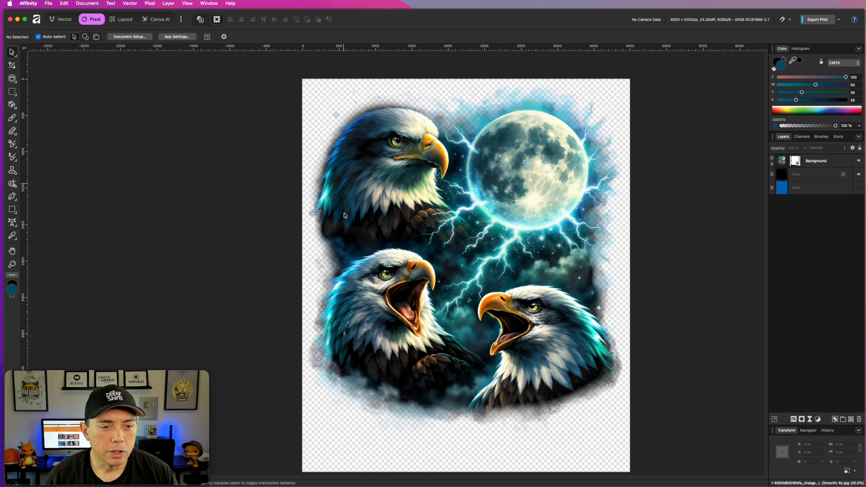
{"action": "scroll", "coordinate": [500, 253], "scroll_direction": "up", "scroll_amount": 3}
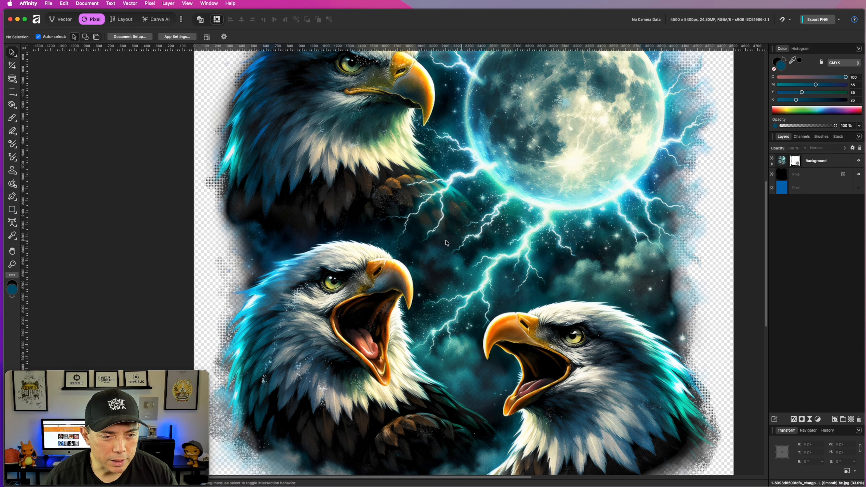
{"action": "scroll", "coordinate": [542, 272], "scroll_direction": "down", "scroll_amount": 2}
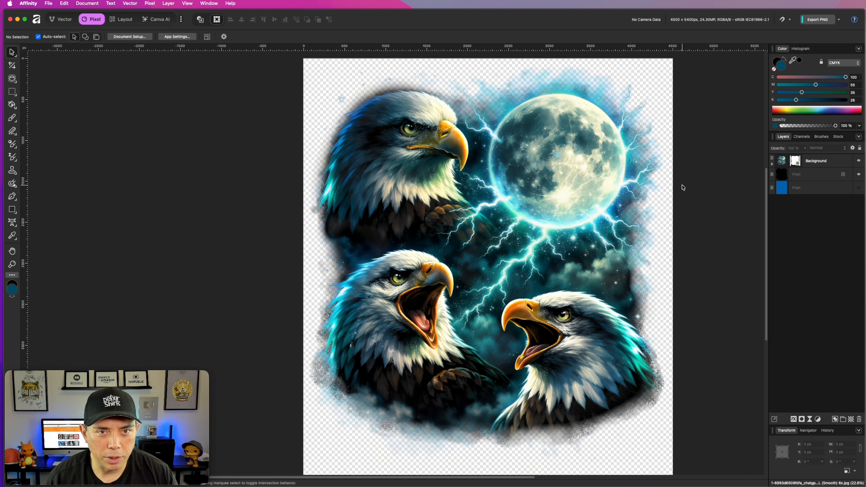
{"action": "scroll", "coordinate": [718, 155], "scroll_direction": "down", "scroll_amount": 1}
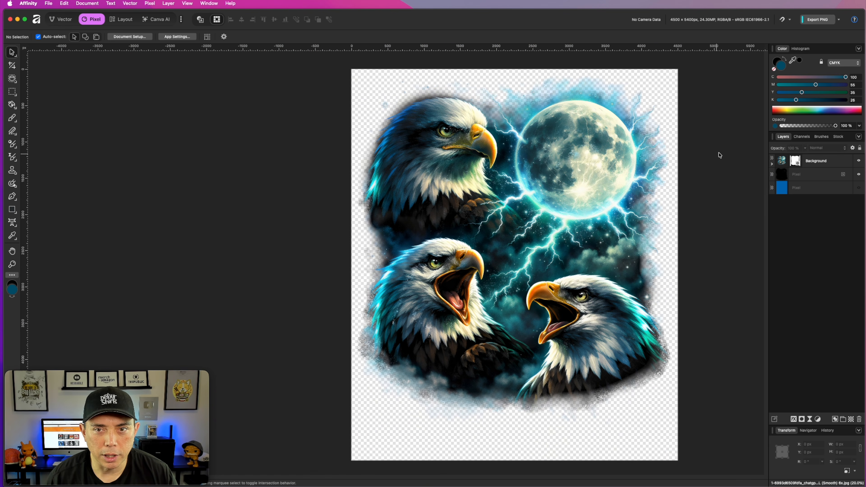
Step: Merge the Background artwork layer with the black pixel layer beneath it
{"action": "left_click", "coordinate": [835, 159]}
{"action": "left_click", "coordinate": [821, 175], "text": "shift"}
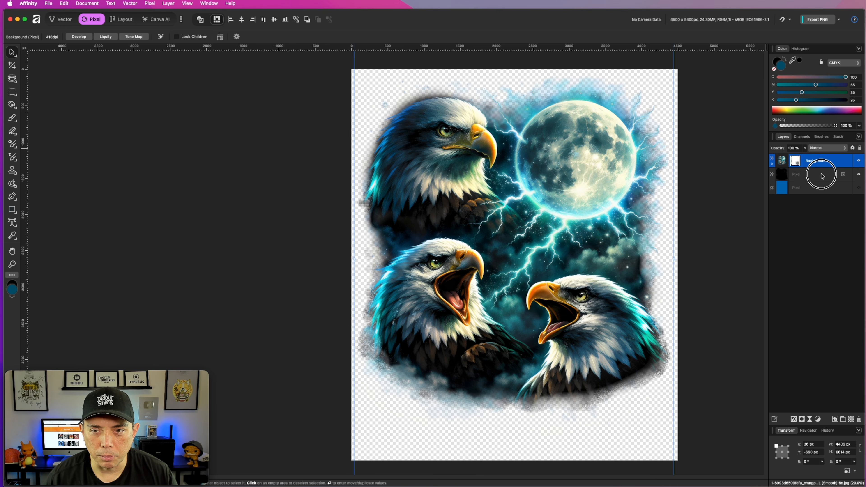
{"action": "right_click", "coordinate": [824, 161]}
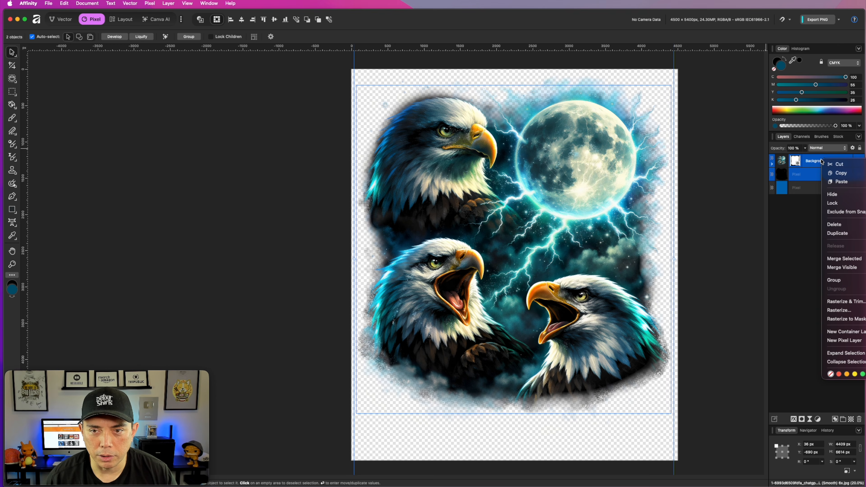
{"action": "left_click", "coordinate": [845, 258]}
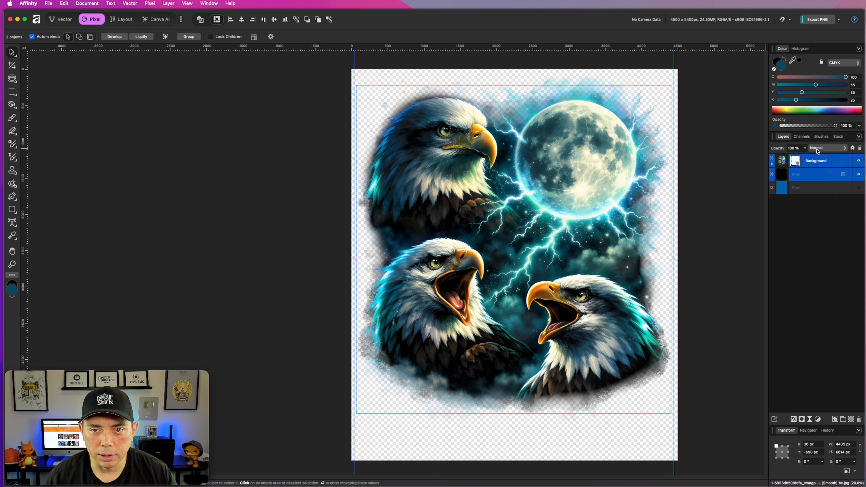
Step: Export the transparent artwork to the Desktop as the PNG file "3 eagle moon"
{"action": "left_click", "coordinate": [818, 19]}
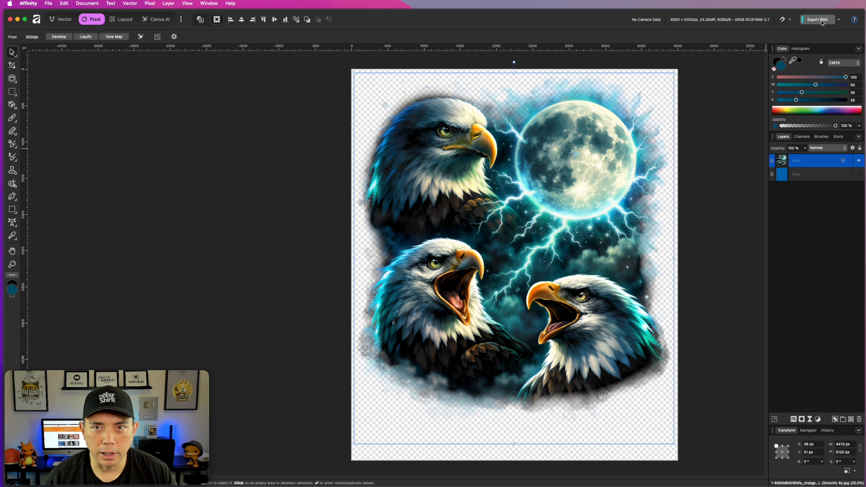
{"action": "type", "text": "3 "}
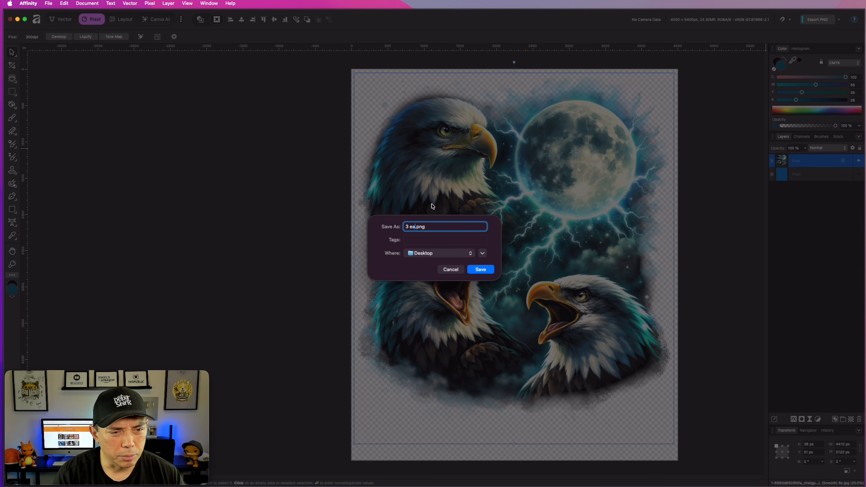
{"action": "type", "text": "eagle moon"}
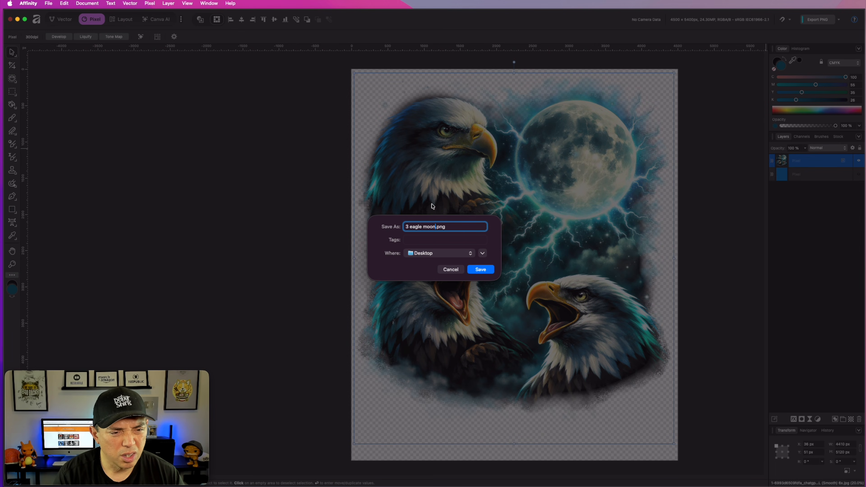
{"action": "key", "text": "Return"}
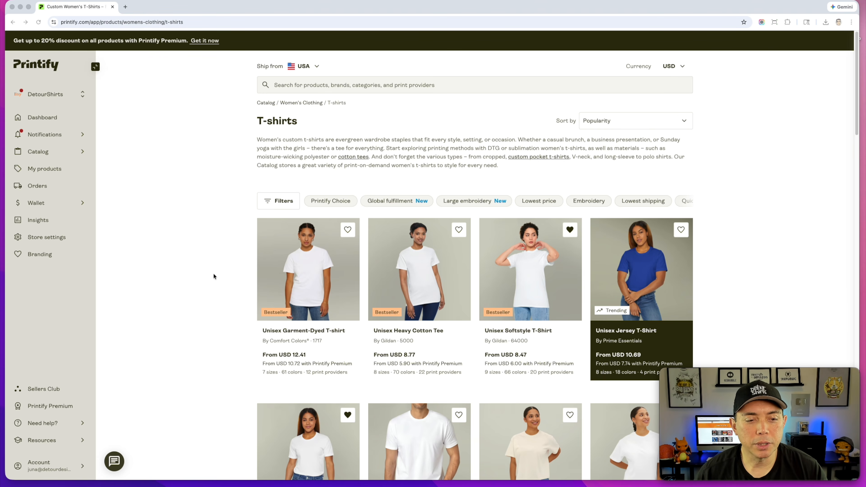
Step: Switch to Printify's women's T-shirts catalog in the browser and open the Comfort Colors 1717 Unisex Garment-Dyed T-shirt
{"action": "scroll", "coordinate": [213, 273], "scroll_direction": "down", "scroll_amount": 1}
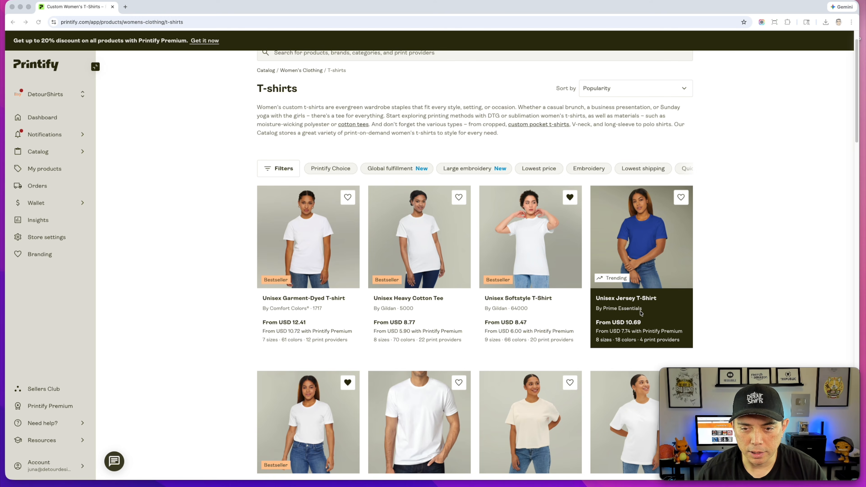
{"action": "left_click", "coordinate": [320, 239]}
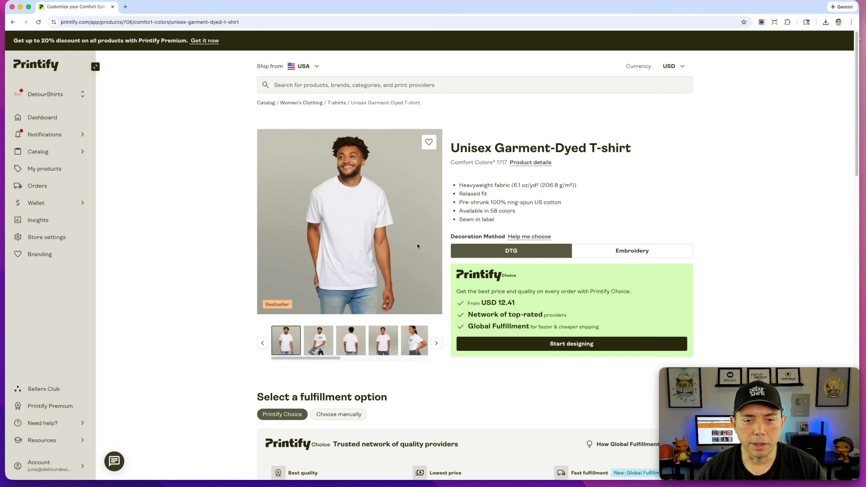
Step: Start designing with Monster Digital as the manually chosen provider and add the 3 eagle moon PNG to the shirt's front side
{"action": "scroll", "coordinate": [411, 235], "scroll_direction": "down", "scroll_amount": 5}
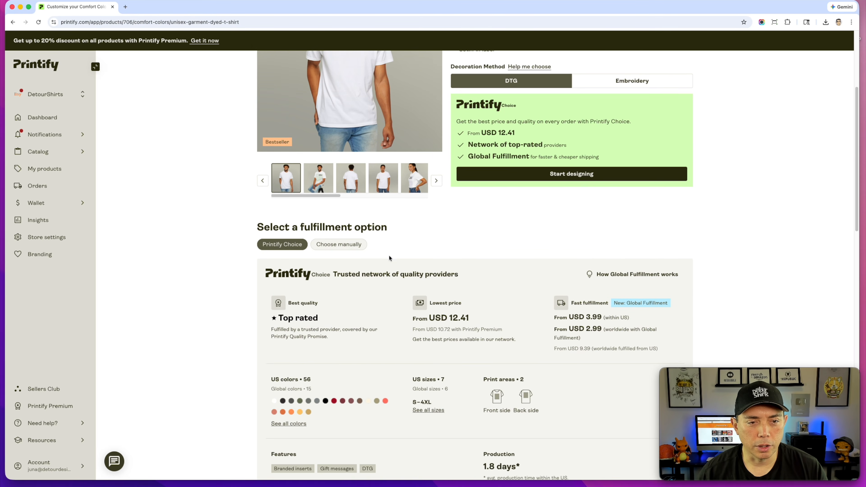
{"action": "left_click", "coordinate": [339, 244]}
{"action": "scroll", "coordinate": [416, 254], "scroll_direction": "down", "scroll_amount": 2}
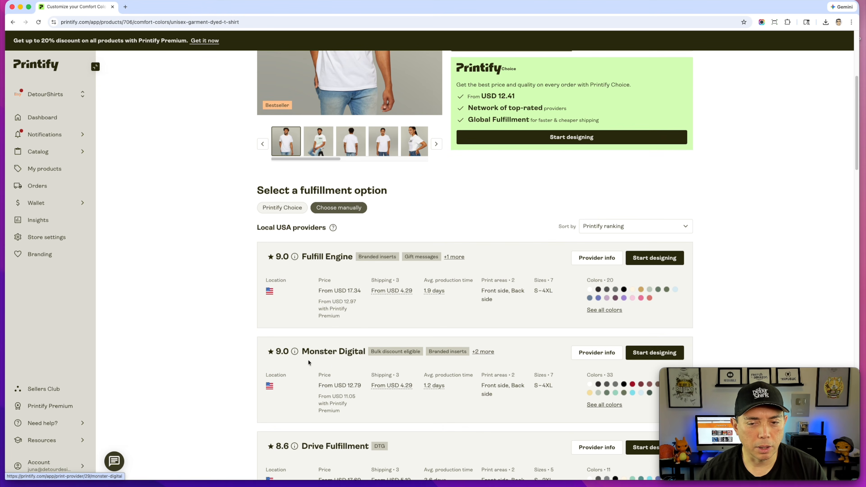
{"action": "left_click", "coordinate": [654, 352]}
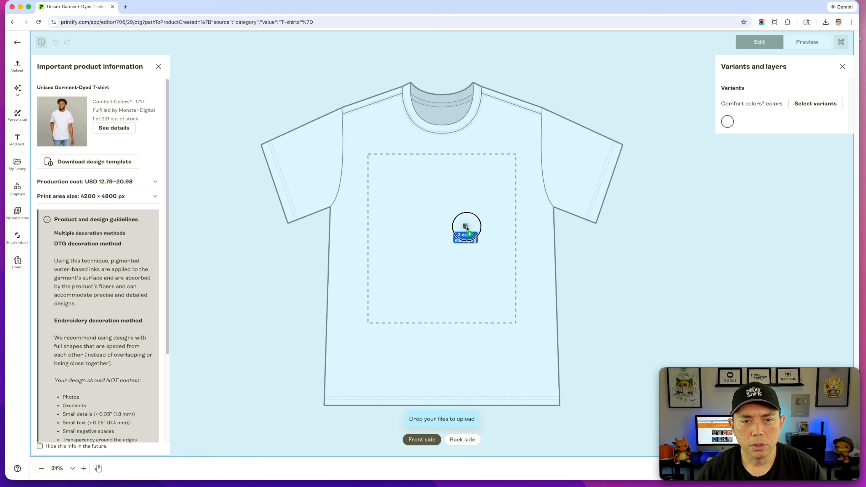
{"action": "left_click_drag", "start_coordinate": [464, 228], "coordinate": [466, 235]}
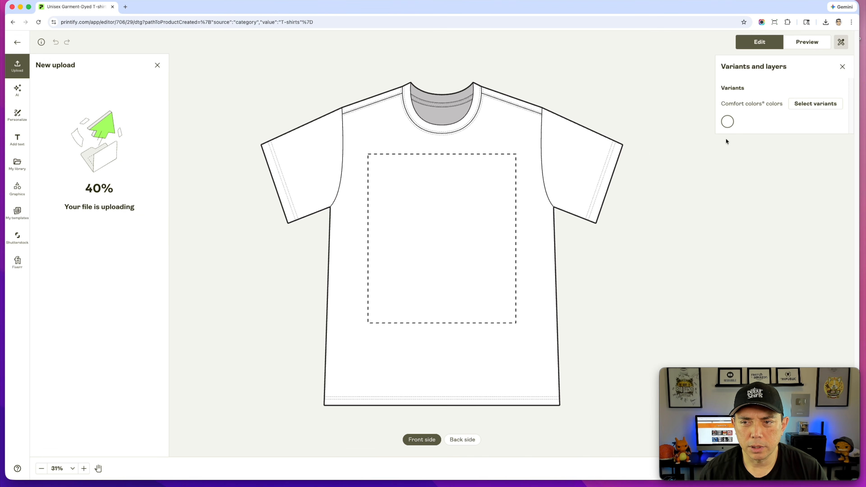
Step: Set the shirt color variants to Graphite, Black and Navy, removing White
{"action": "left_click", "coordinate": [810, 103]}
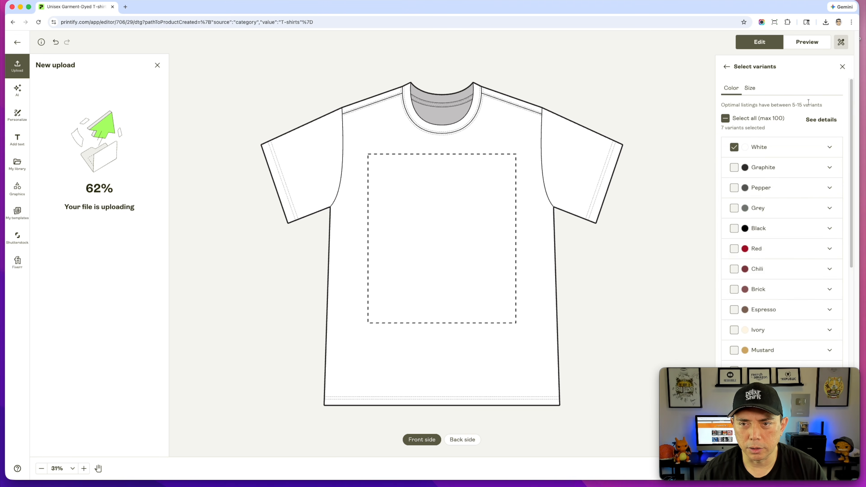
{"action": "left_click", "coordinate": [735, 225]}
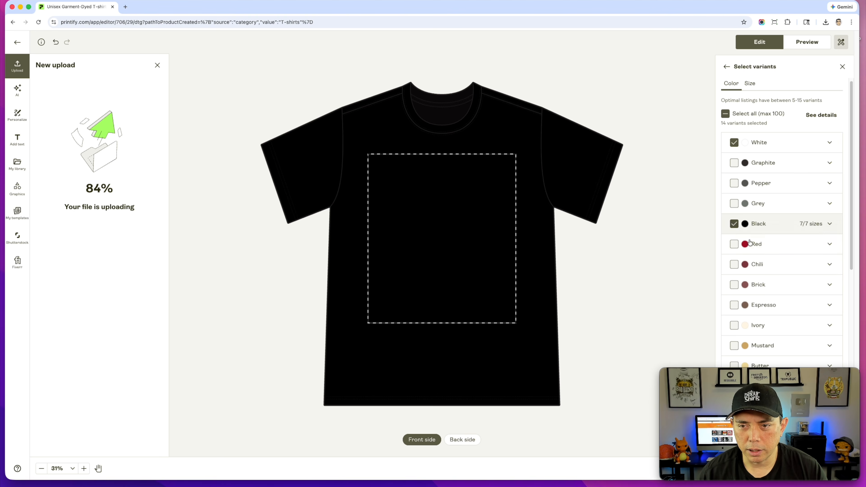
{"action": "left_click", "coordinate": [735, 143]}
{"action": "left_click", "coordinate": [734, 163]}
{"action": "scroll", "coordinate": [766, 263], "scroll_direction": "down", "scroll_amount": 2}
{"action": "scroll", "coordinate": [768, 265], "scroll_direction": "down", "scroll_amount": 10}
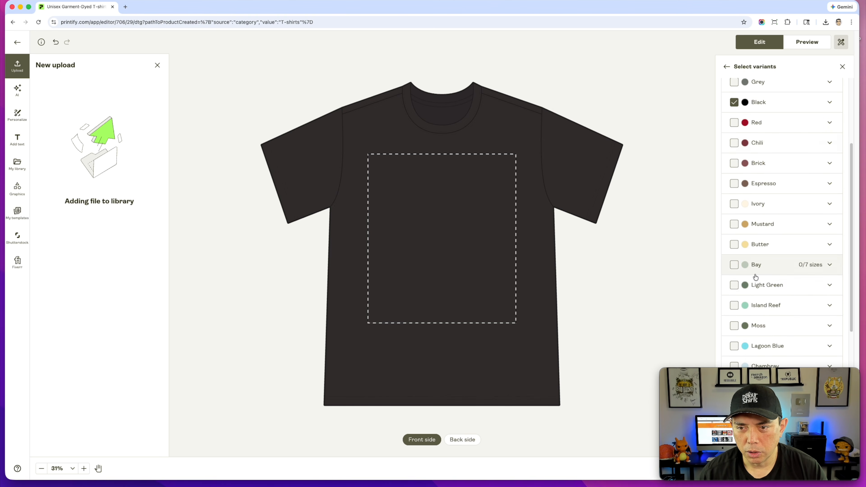
{"action": "left_click", "coordinate": [735, 254]}
{"action": "scroll", "coordinate": [655, 164], "scroll_direction": "up", "scroll_amount": 5}
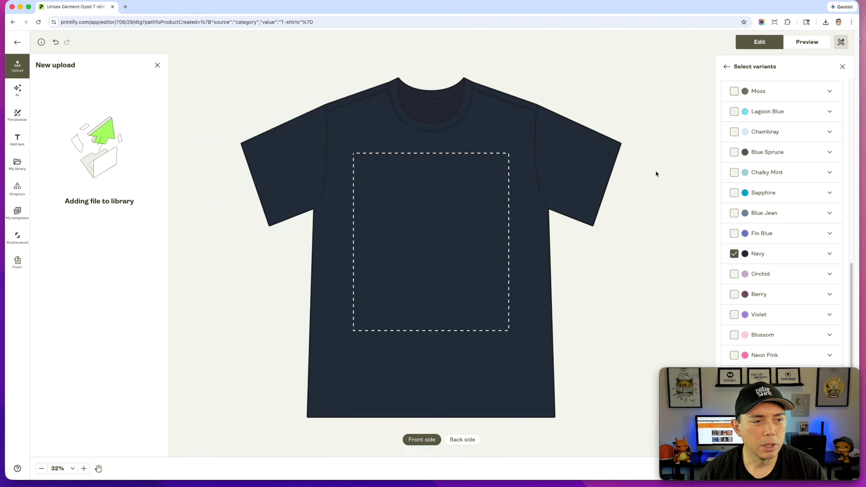
{"action": "scroll", "coordinate": [656, 172], "scroll_direction": "down", "scroll_amount": 2}
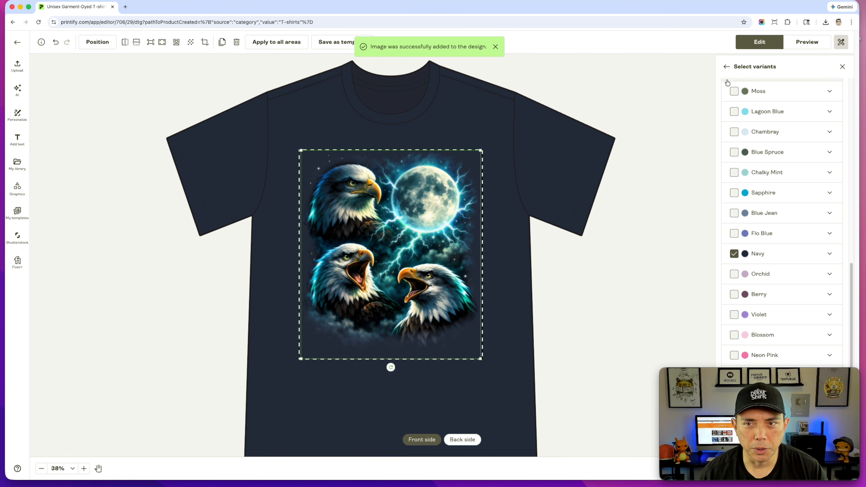
{"action": "left_click", "coordinate": [727, 67]}
Step: Preview the front mockup in Navy, Graphite and Black to compare how the design's edges blend with each color
{"action": "left_click", "coordinate": [807, 42]}
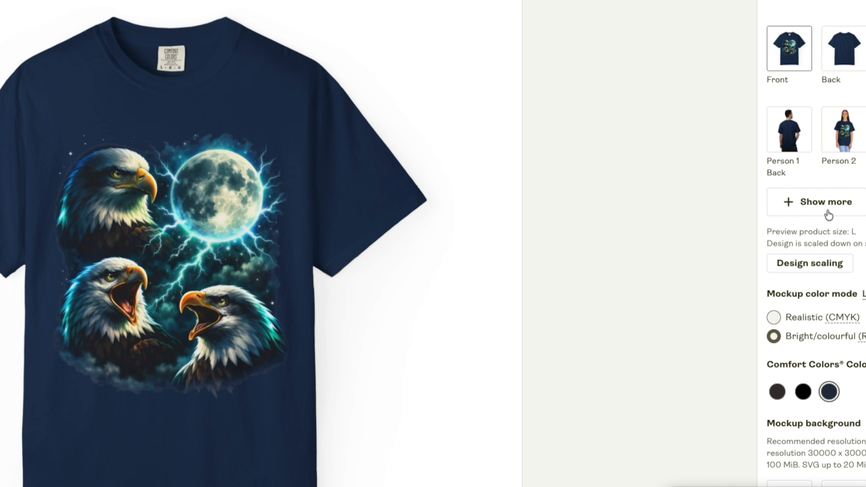
{"action": "left_click", "coordinate": [777, 391]}
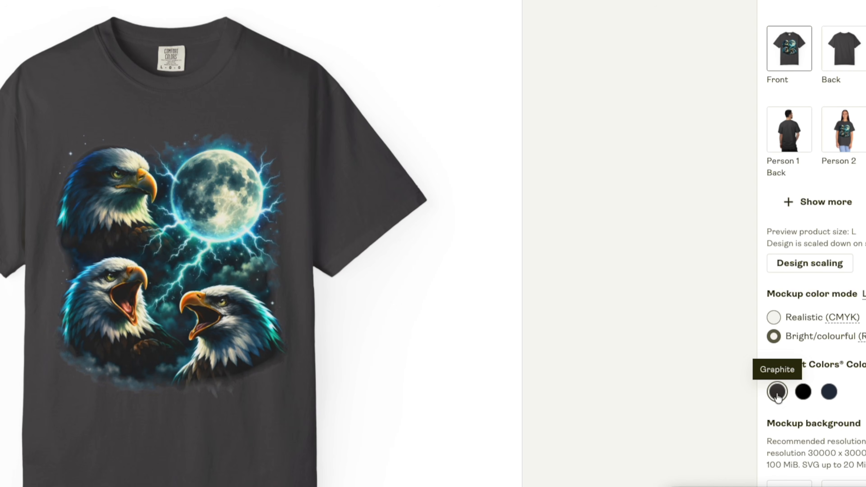
{"action": "left_click", "coordinate": [803, 392]}
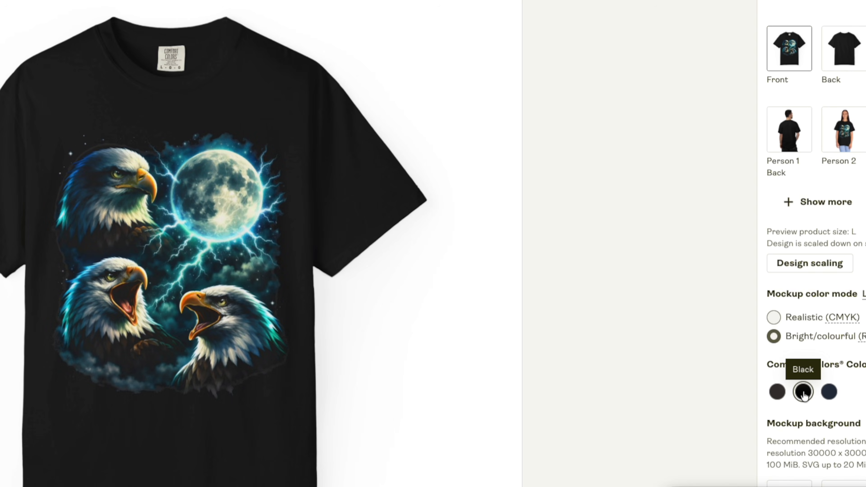
{"action": "left_click", "coordinate": [830, 392]}
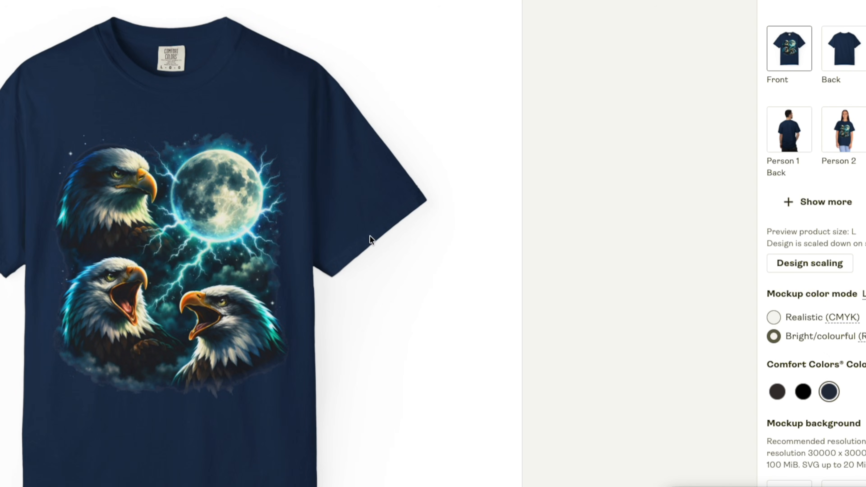
{"action": "left_click", "coordinate": [772, 390]}
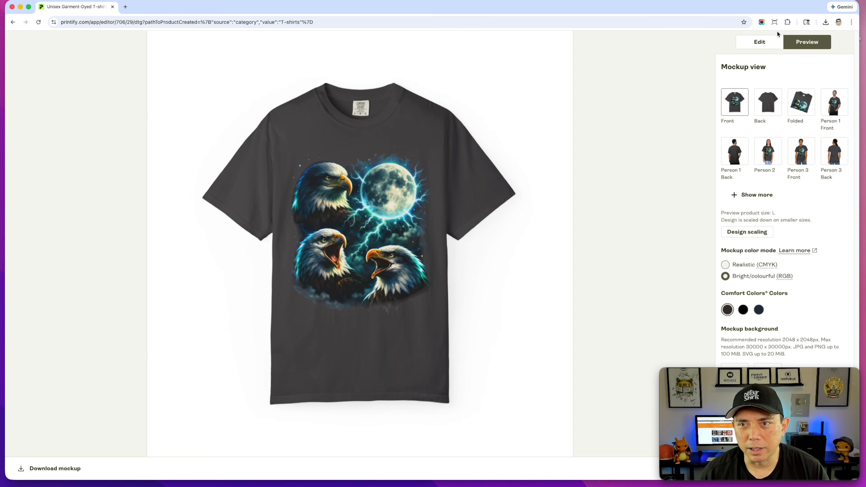
Step: Return to editing the design and try Chili as an additional shirt color
{"action": "left_click", "coordinate": [760, 43]}
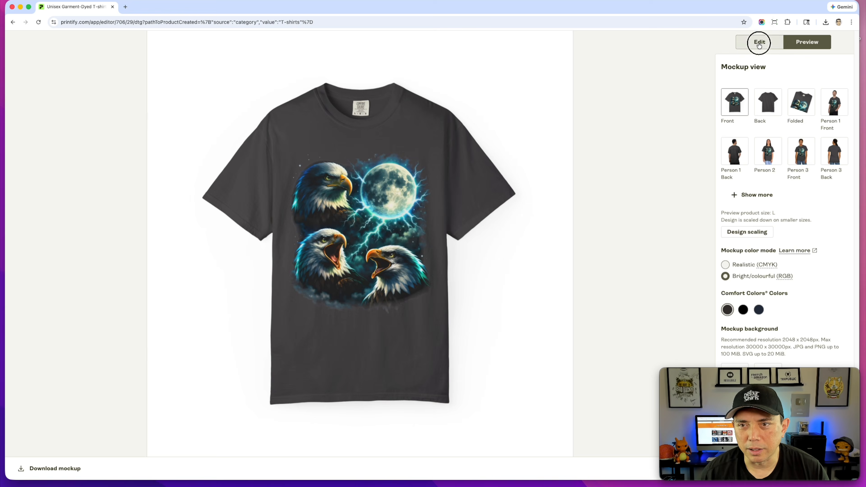
{"action": "left_click", "coordinate": [813, 101]}
{"action": "scroll", "coordinate": [766, 171], "scroll_direction": "down", "scroll_amount": 5}
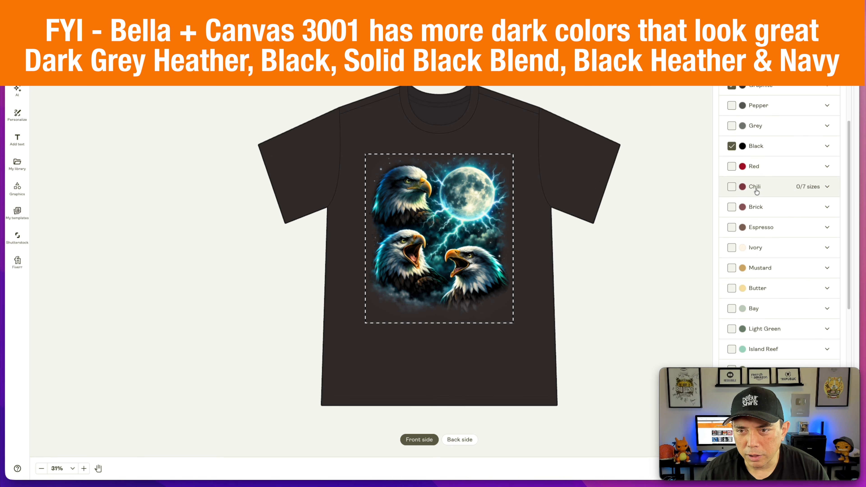
{"action": "left_click", "coordinate": [732, 186]}
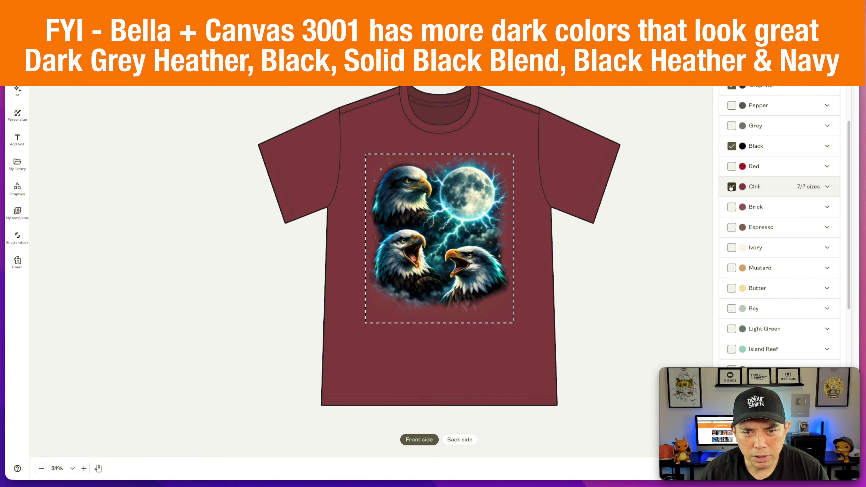
{"action": "left_click", "coordinate": [732, 187]}
Step: Try Blue Spruce as an additional shirt color
{"action": "scroll", "coordinate": [758, 219], "scroll_direction": "down", "scroll_amount": 10}
{"action": "scroll", "coordinate": [759, 219], "scroll_direction": "down", "scroll_amount": 3}
{"action": "mouse_move", "coordinate": [826, 371]}
{"action": "left_mouse_down"}
{"action": "mouse_move", "coordinate": [603, 374]}
{"action": "mouse_move", "coordinate": [617, 364]}
{"action": "mouse_move", "coordinate": [788, 358]}
{"action": "mouse_move", "coordinate": [826, 371]}
{"action": "left_mouse_up"}
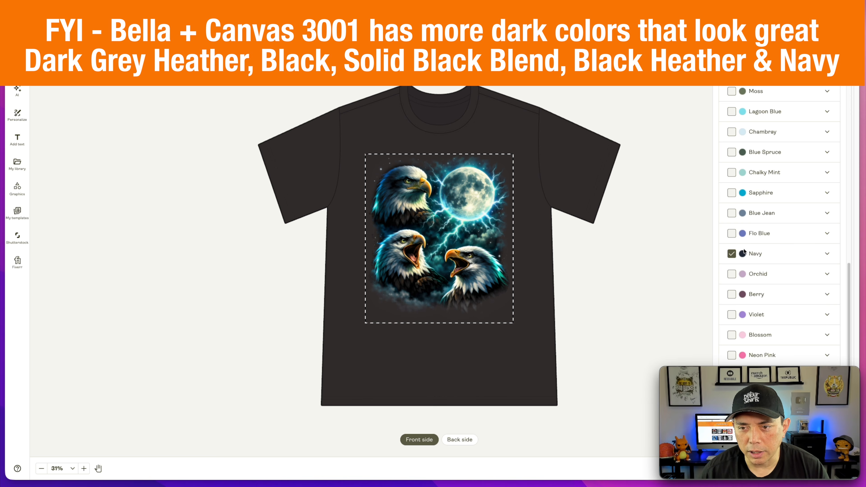
{"action": "left_click", "coordinate": [731, 154]}
{"action": "left_click", "coordinate": [731, 154]}
Step: Try Brick, Chili and Espresso as additional shirt colors
{"action": "scroll", "coordinate": [748, 171], "scroll_direction": "up", "scroll_amount": 10}
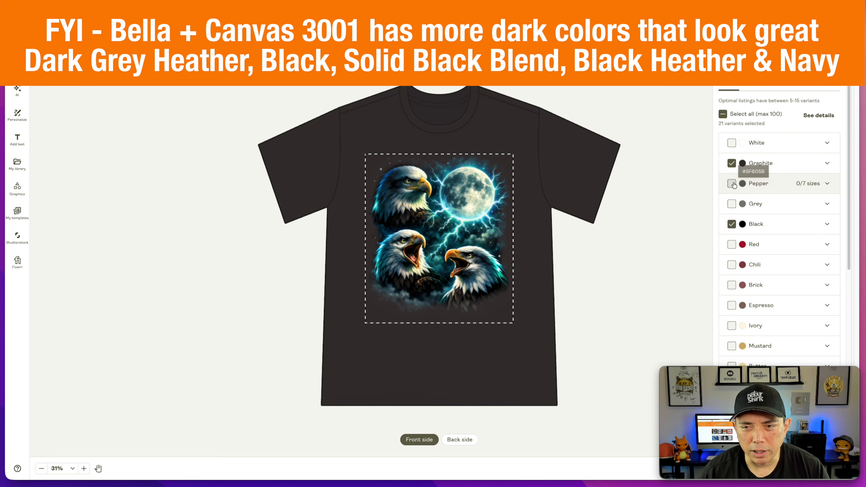
{"action": "scroll", "coordinate": [733, 198], "scroll_direction": "down", "scroll_amount": 1}
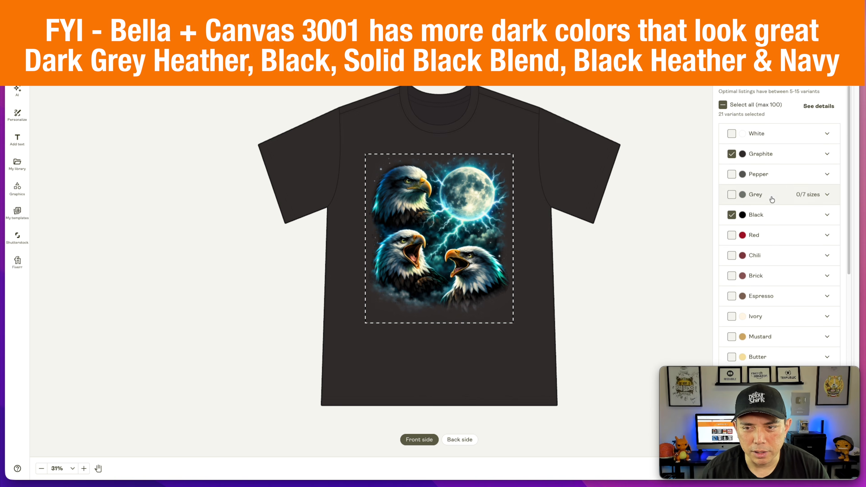
{"action": "left_click", "coordinate": [732, 263]}
{"action": "left_click", "coordinate": [732, 242]}
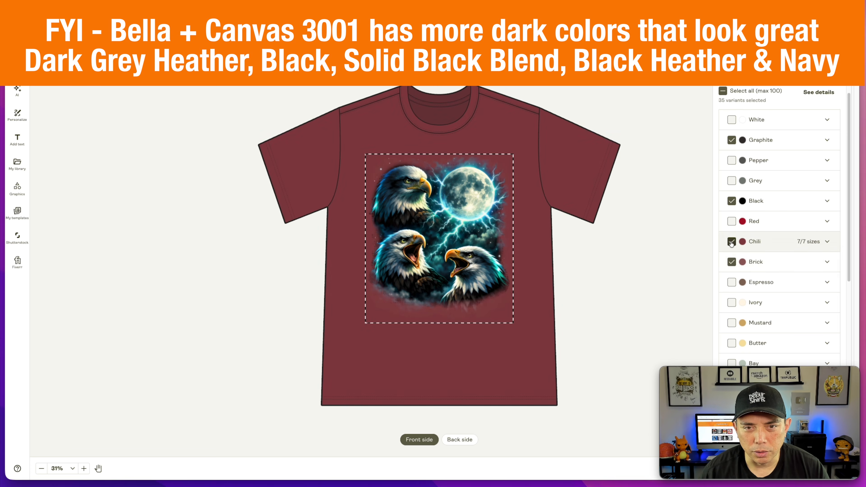
{"action": "left_click", "coordinate": [732, 262]}
{"action": "left_click", "coordinate": [732, 283]}
{"action": "left_click", "coordinate": [732, 282]}
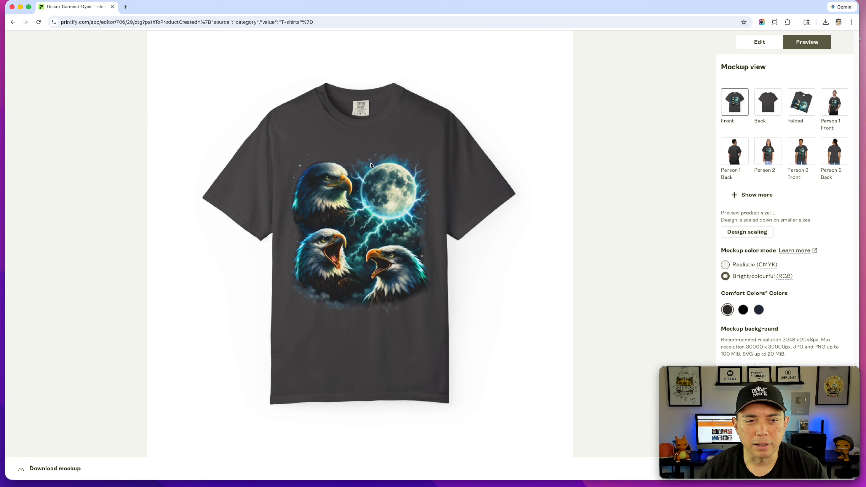
Step: Preview the design on the Black and Navy shirts and in the Person 2 and Person 3 Front mockups
{"action": "left_click", "coordinate": [743, 311]}
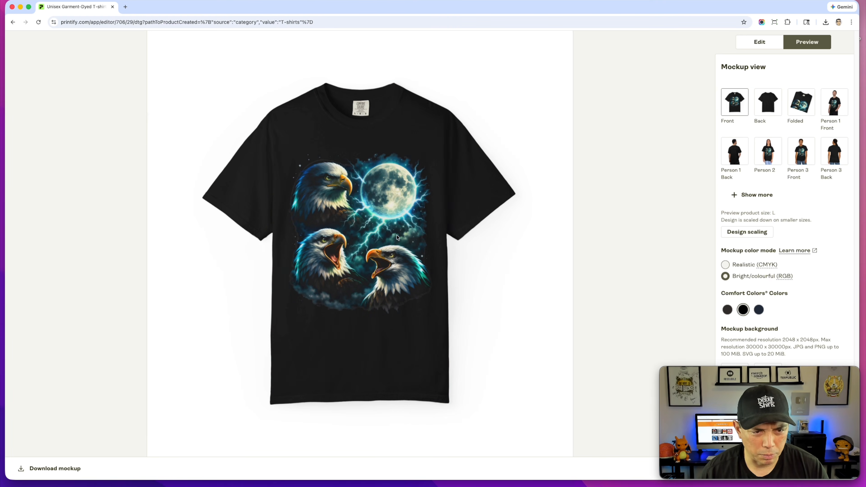
{"action": "left_click", "coordinate": [764, 310]}
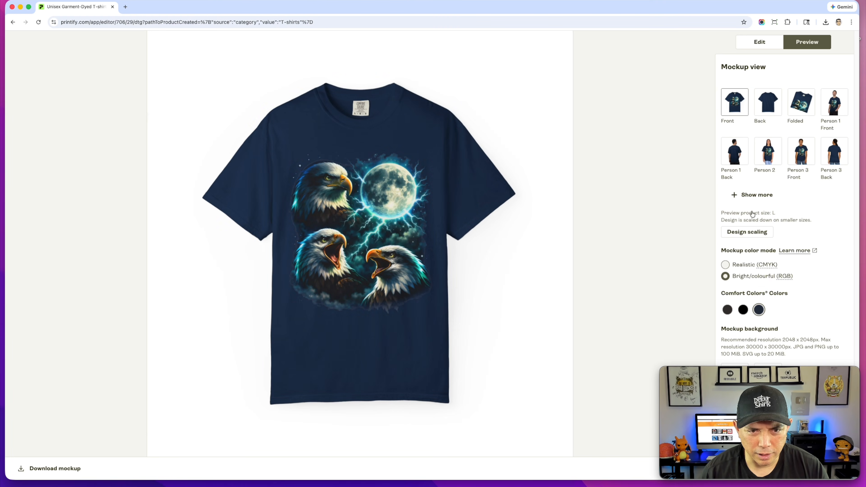
{"action": "left_click", "coordinate": [762, 152]}
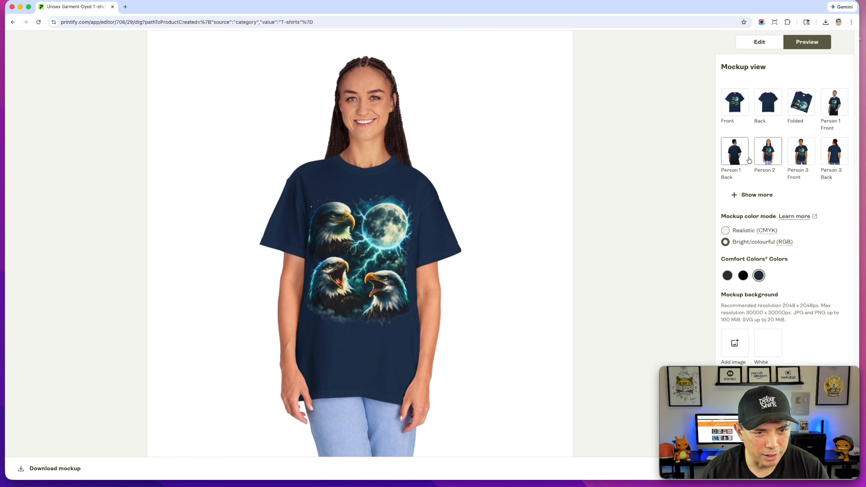
{"action": "left_click", "coordinate": [804, 156]}
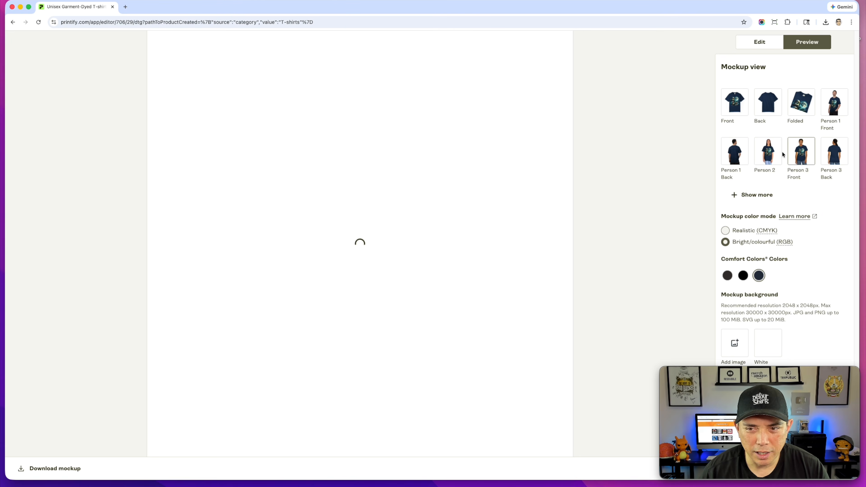
{"action": "left_click", "coordinate": [760, 42]}
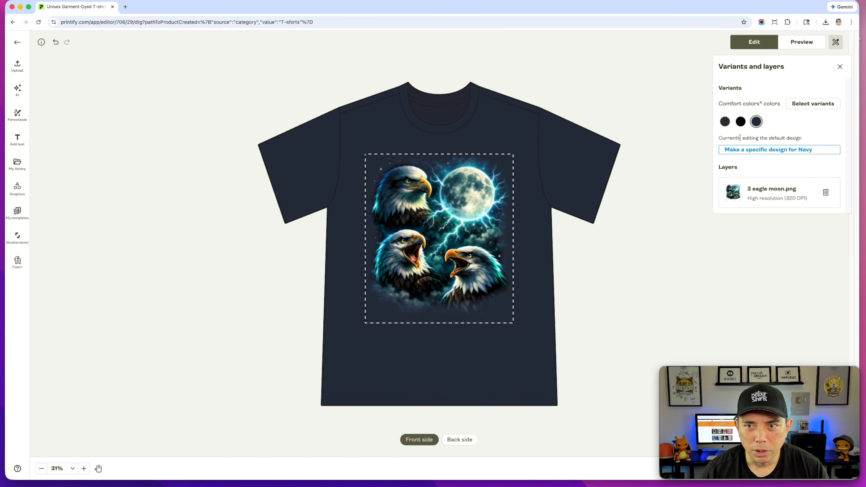
{"action": "left_click", "coordinate": [800, 44]}
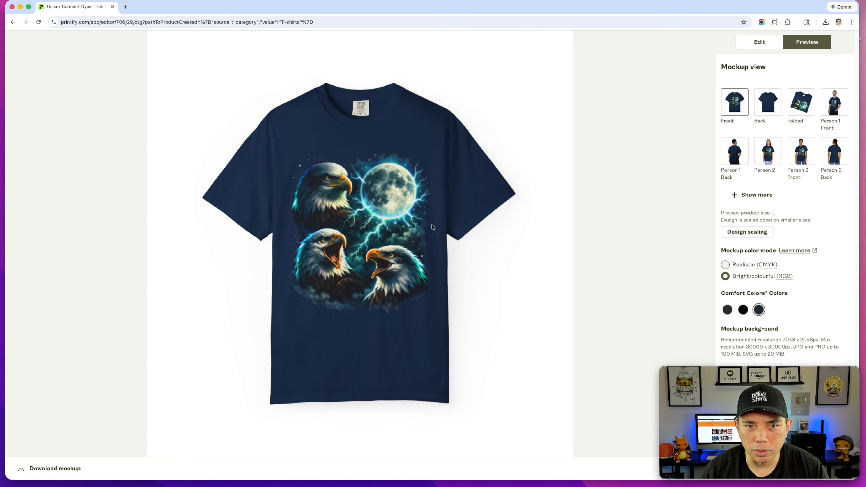
Step: Shrink the eagle artwork to about 11.9 × 13.8 in and center it horizontally against the print area's upper edge
{"action": "left_click", "coordinate": [760, 41]}
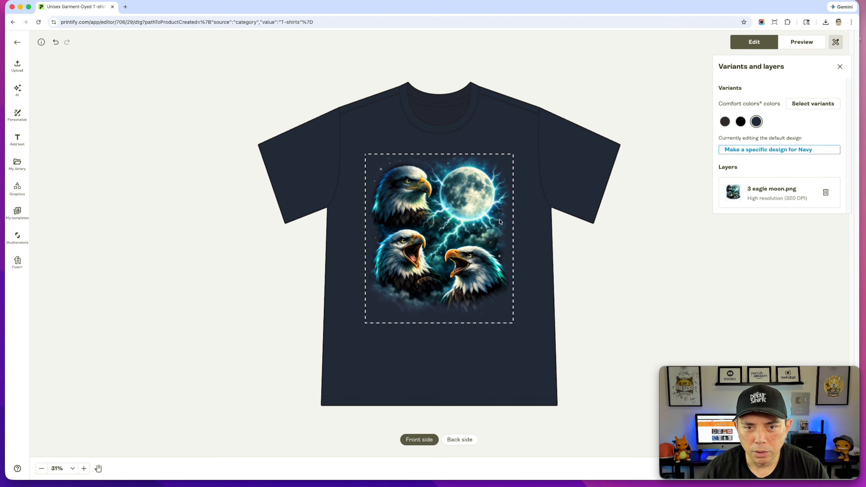
{"action": "left_click", "coordinate": [500, 222]}
{"action": "left_click_drag", "start_coordinate": [511, 325], "coordinate": [494, 304]}
{"action": "left_click_drag", "start_coordinate": [453, 255], "coordinate": [461, 248]}
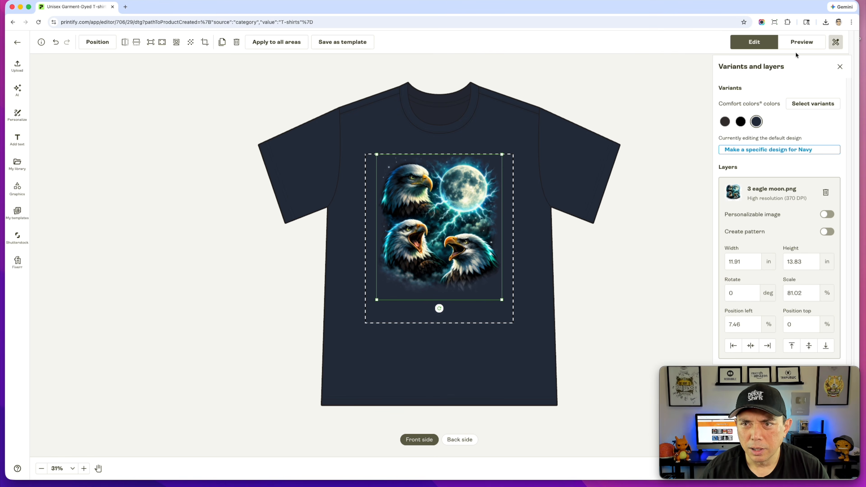
Step: Preview the resized design on Person 2 and Person 3 Front, switching the shirt color to Black
{"action": "left_click", "coordinate": [798, 43]}
{"action": "left_click", "coordinate": [760, 163]}
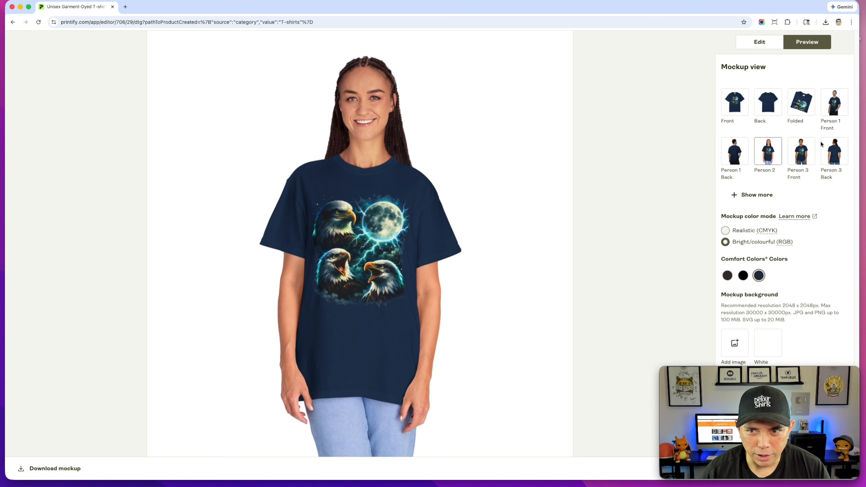
{"action": "left_click", "coordinate": [806, 152]}
{"action": "left_click", "coordinate": [743, 276]}
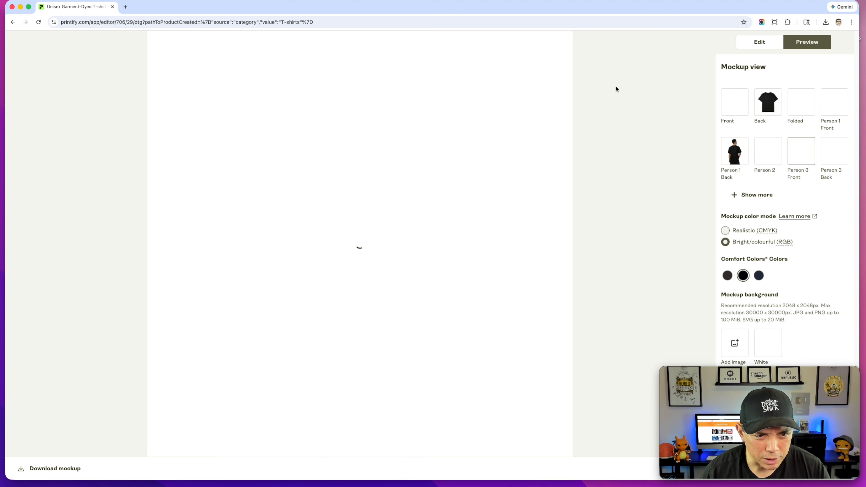